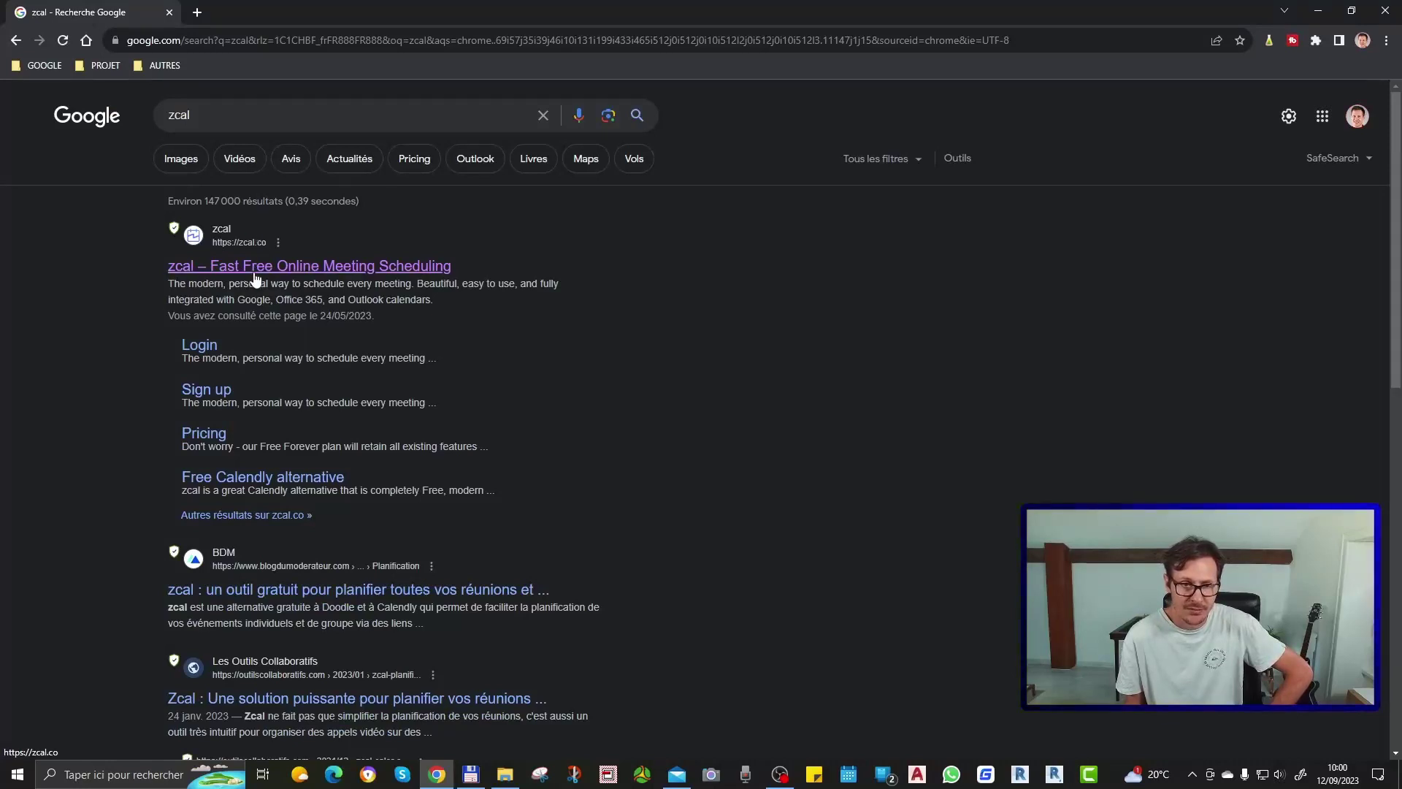
Open the zcal website from the search results and view the account's public profile page from the dashboard
left_click(235, 270)
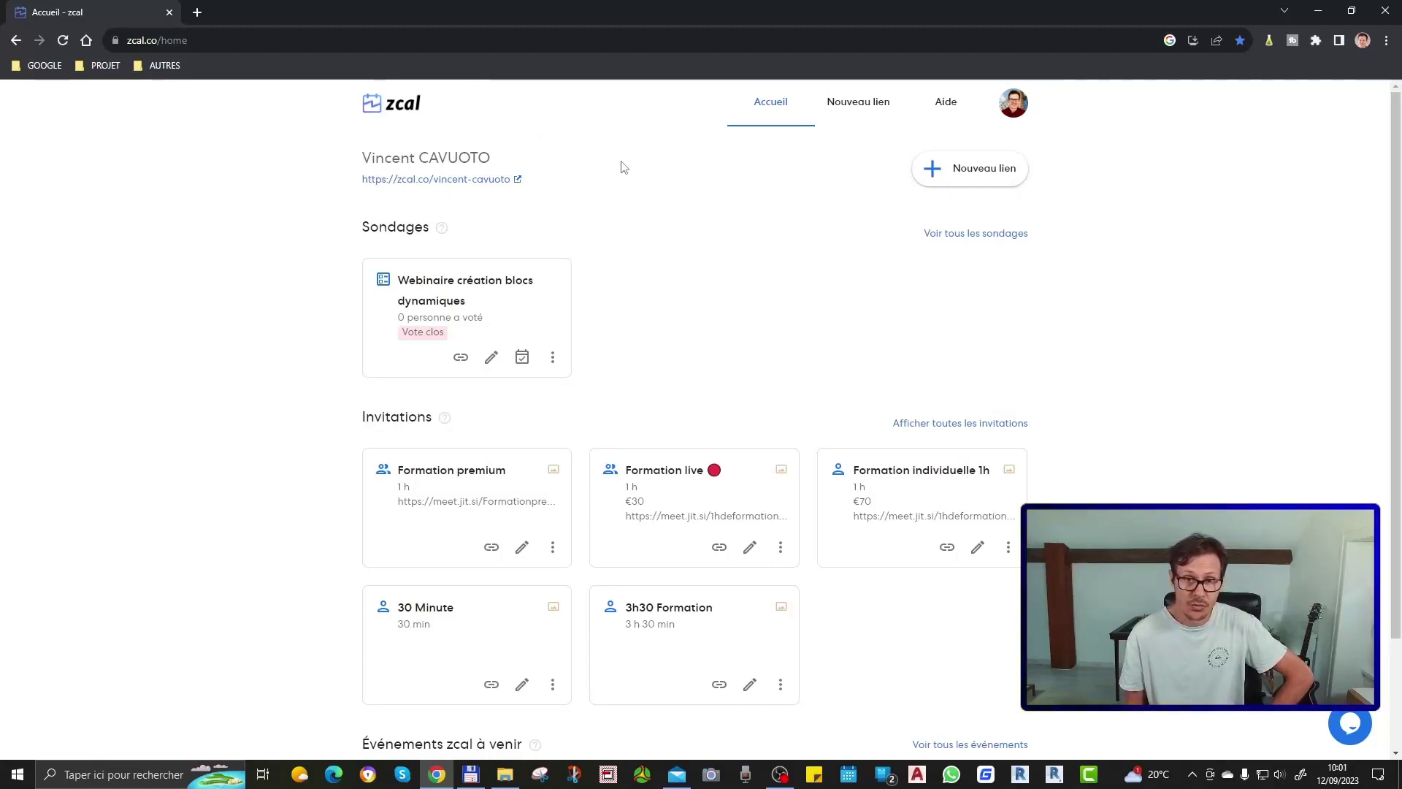
left_click(488, 182)
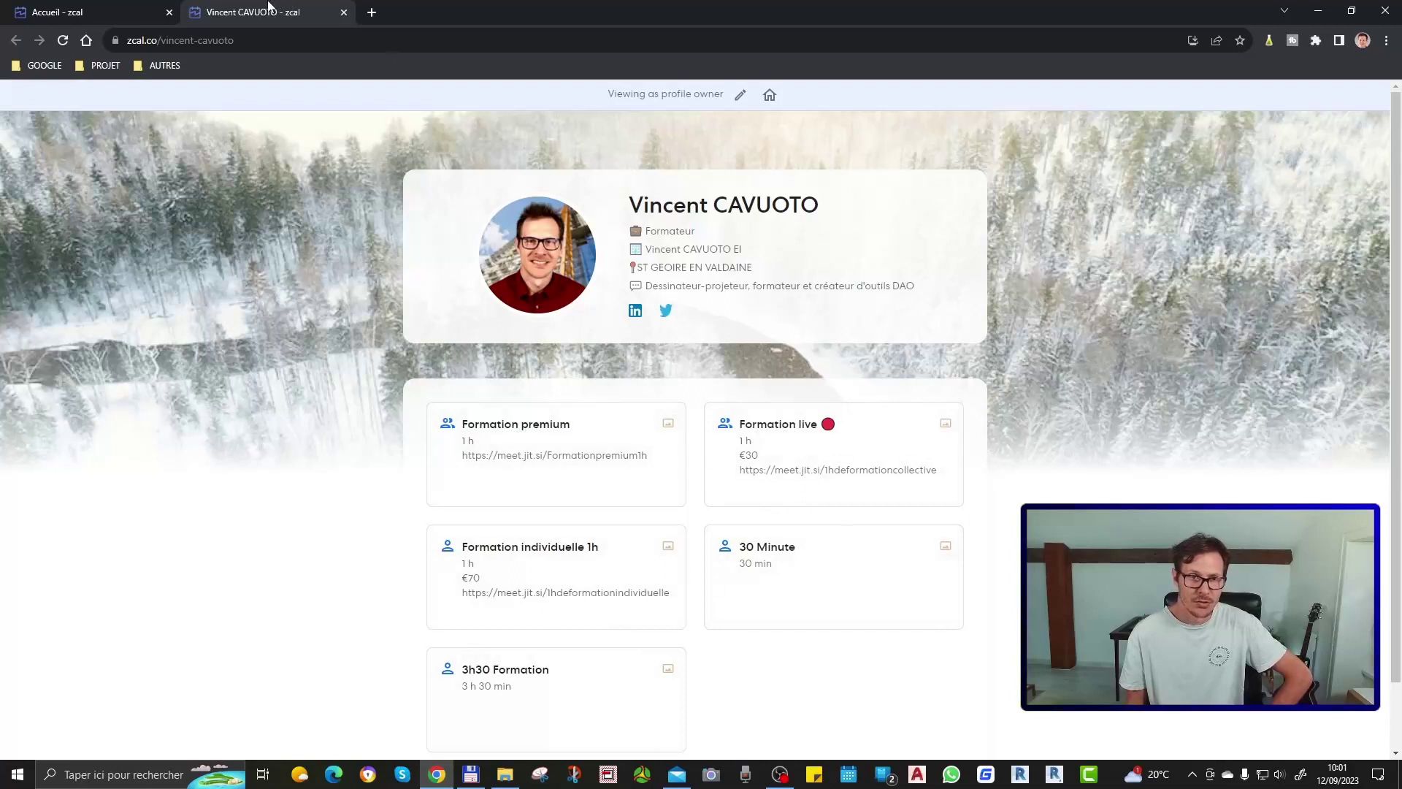
left_click(344, 12)
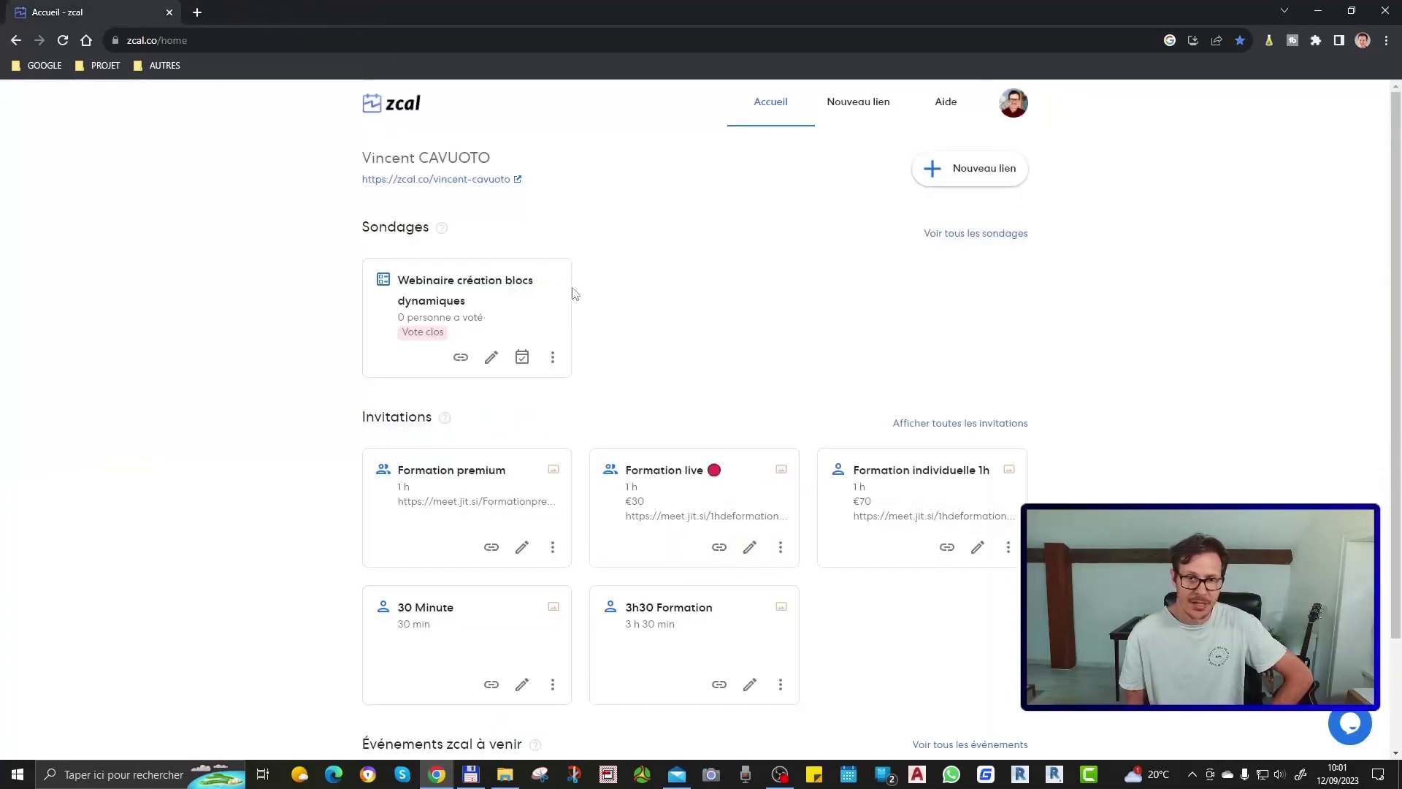
left_click(442, 187)
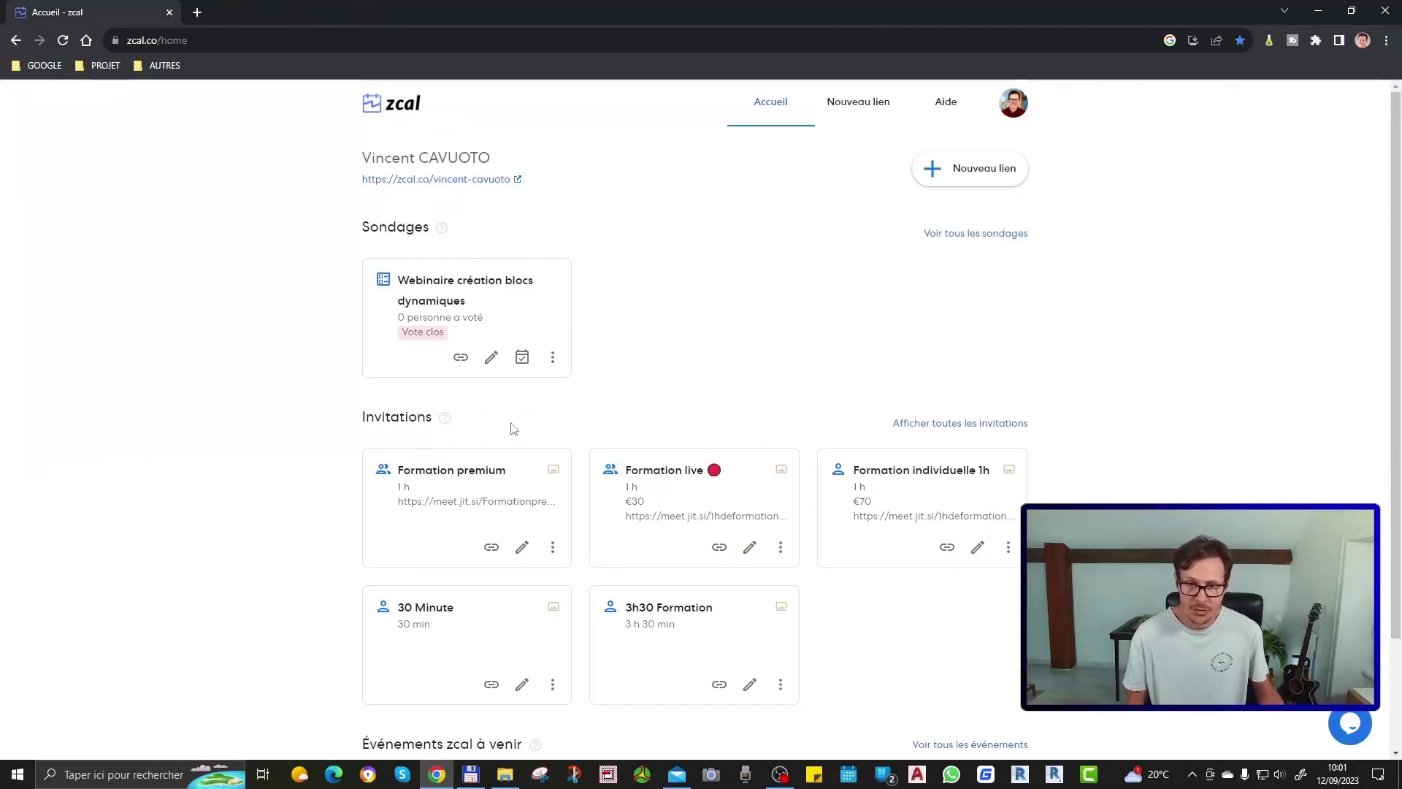
Look through the dashboard's polls, invitations and upcoming events
mouse_move(553, 476)
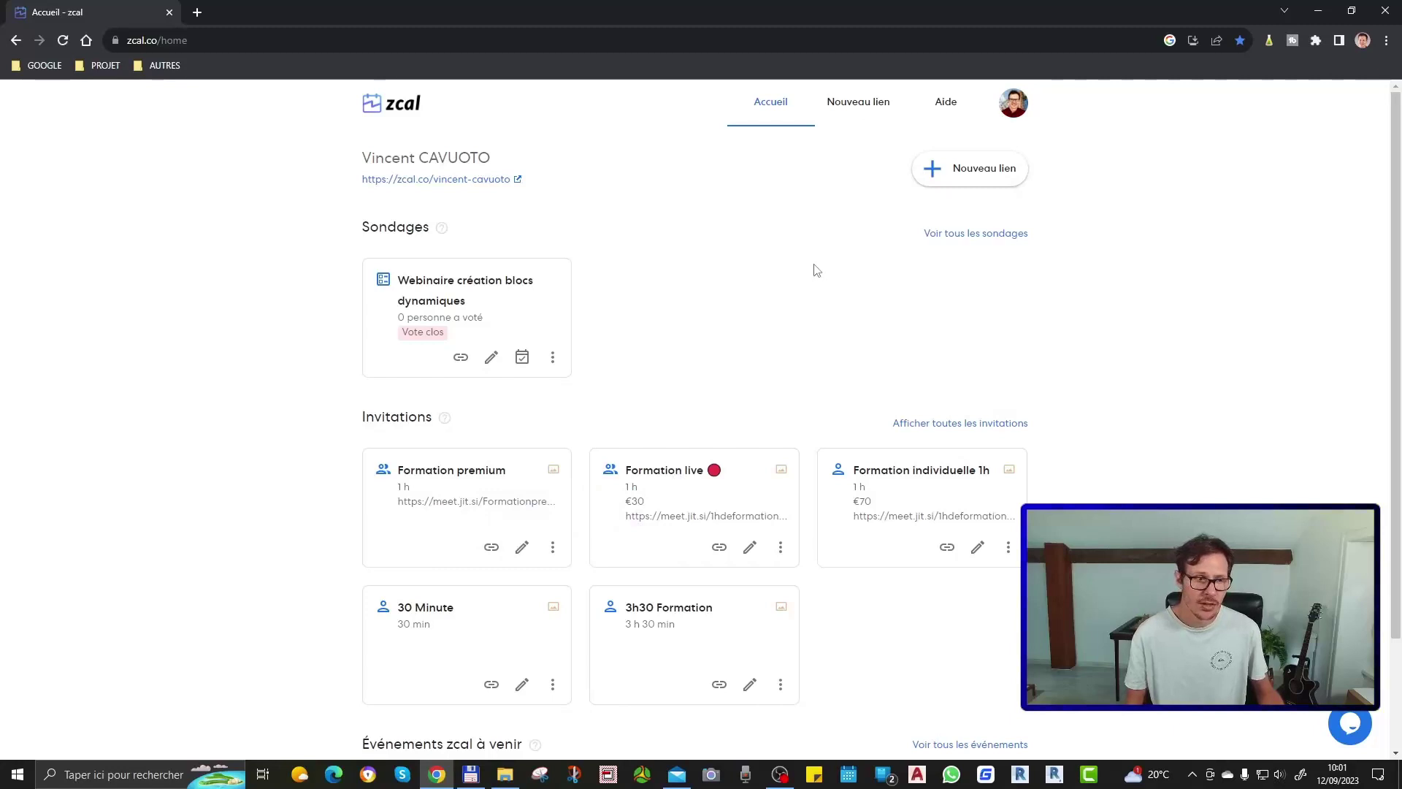
scroll(817, 270, "down", 2)
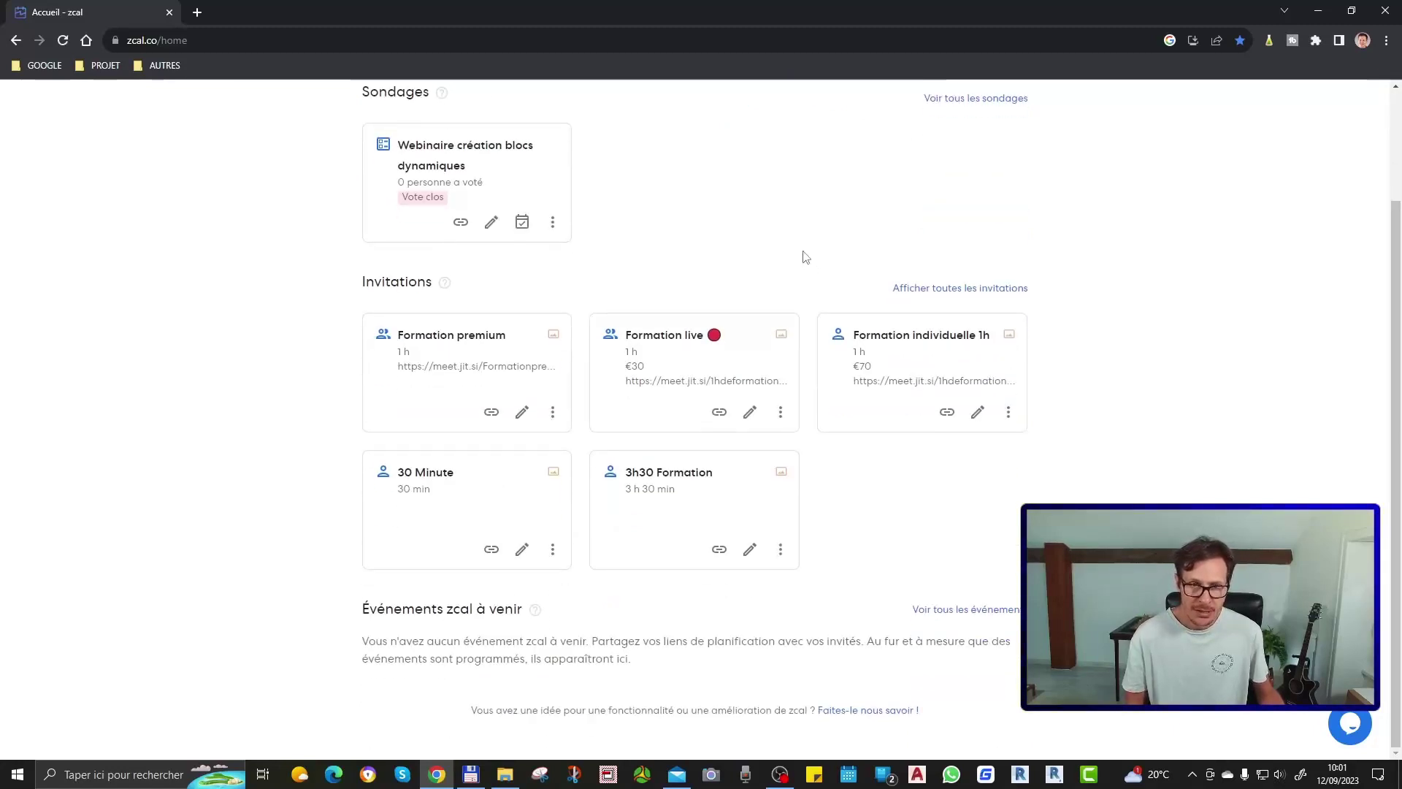
scroll(730, 234, "up", 2)
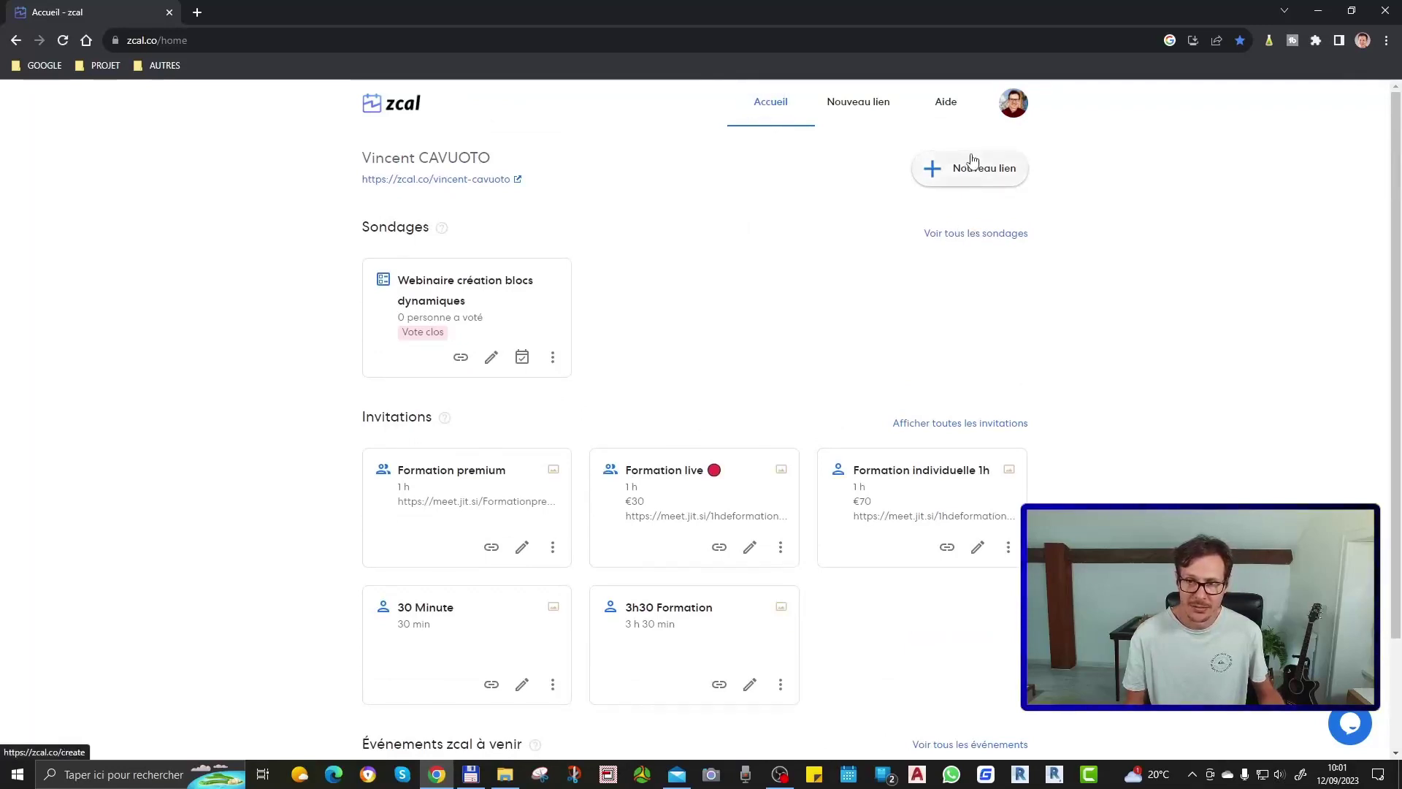
left_click(976, 179)
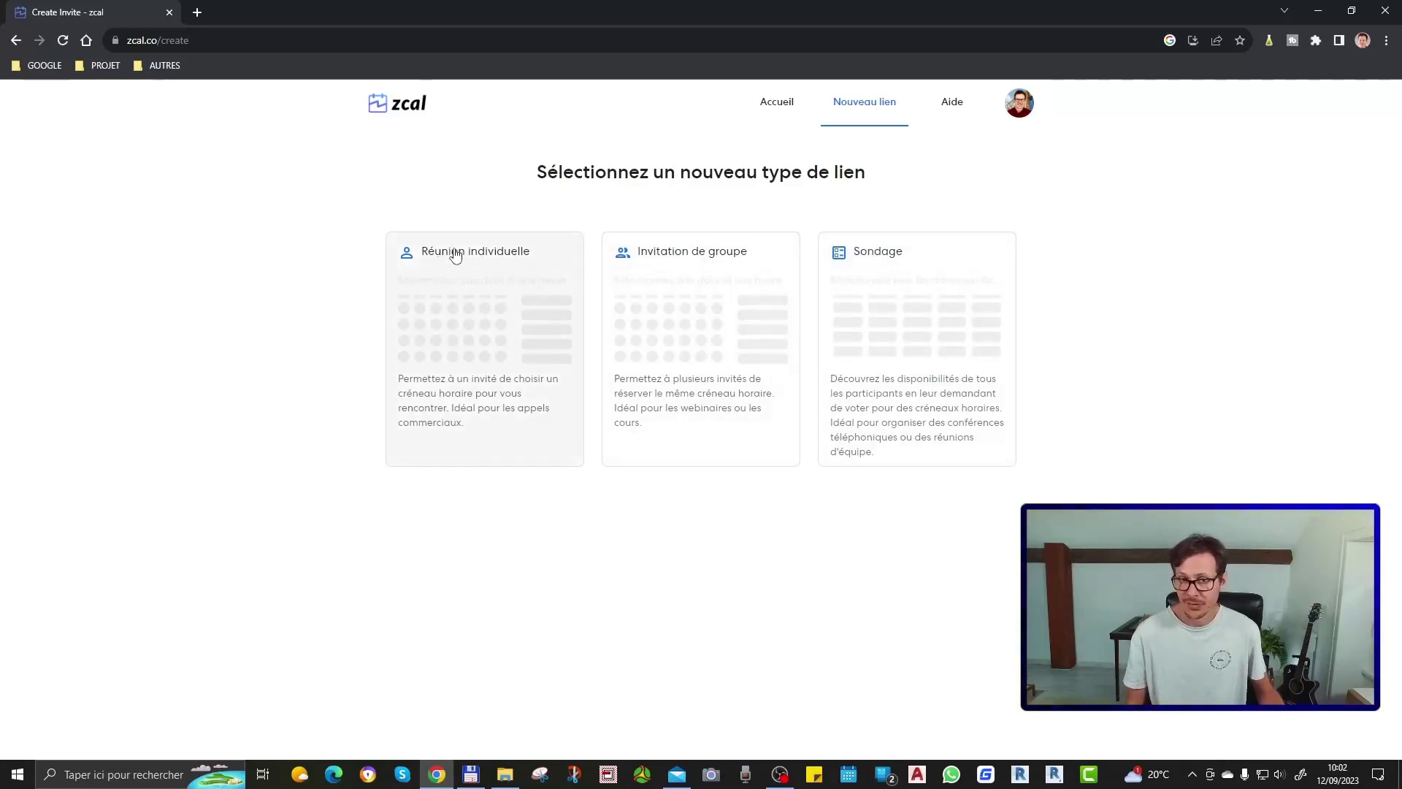
left_click(782, 107)
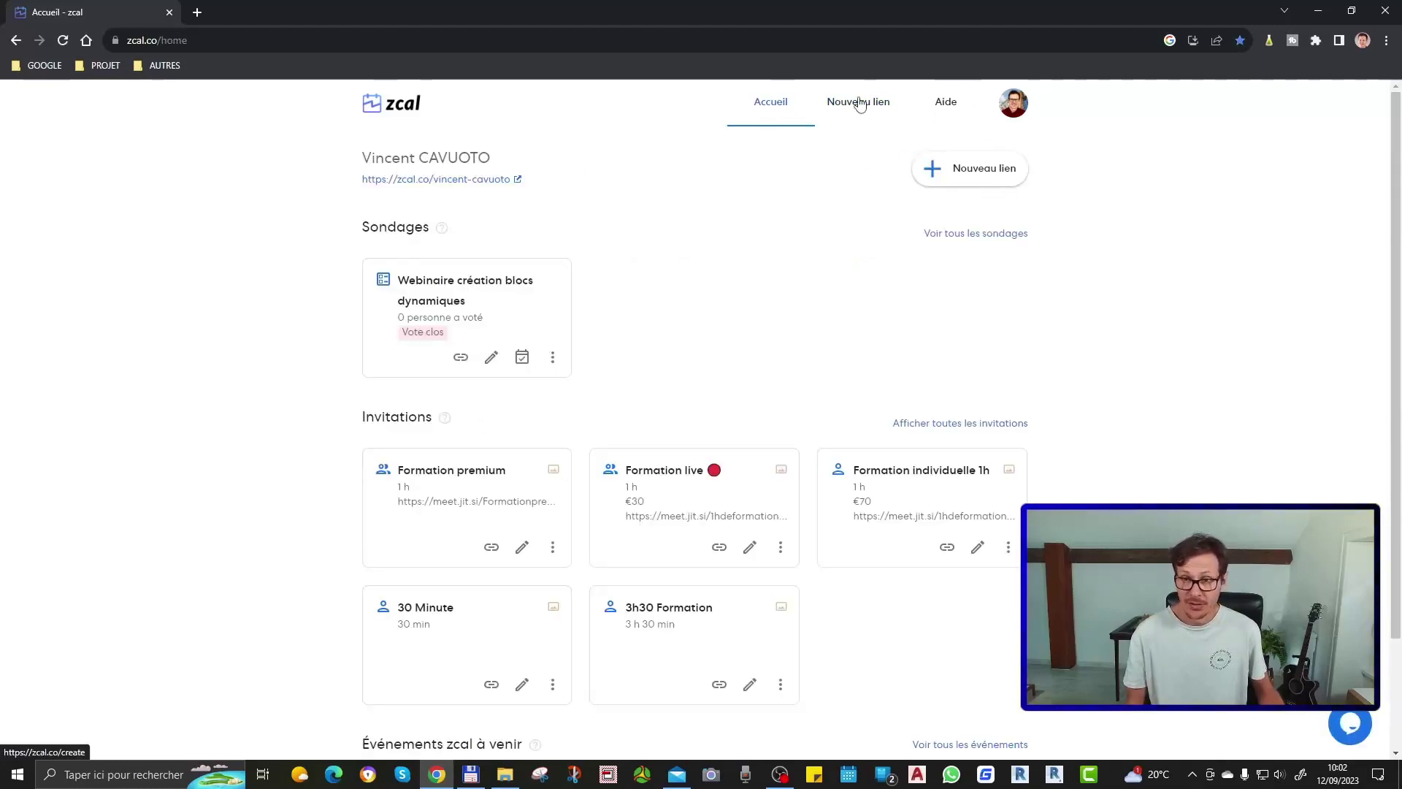
left_click(988, 182)
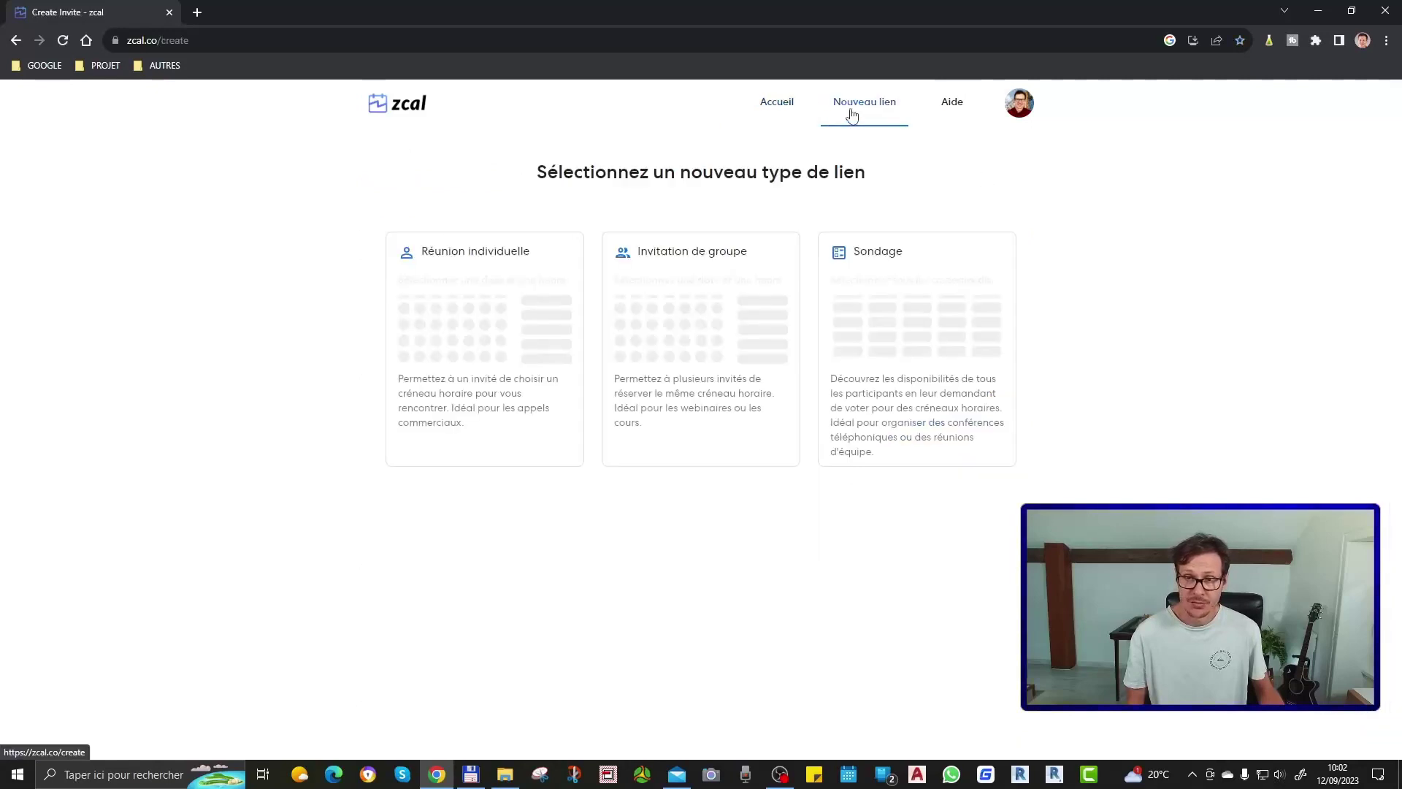
left_click(781, 108)
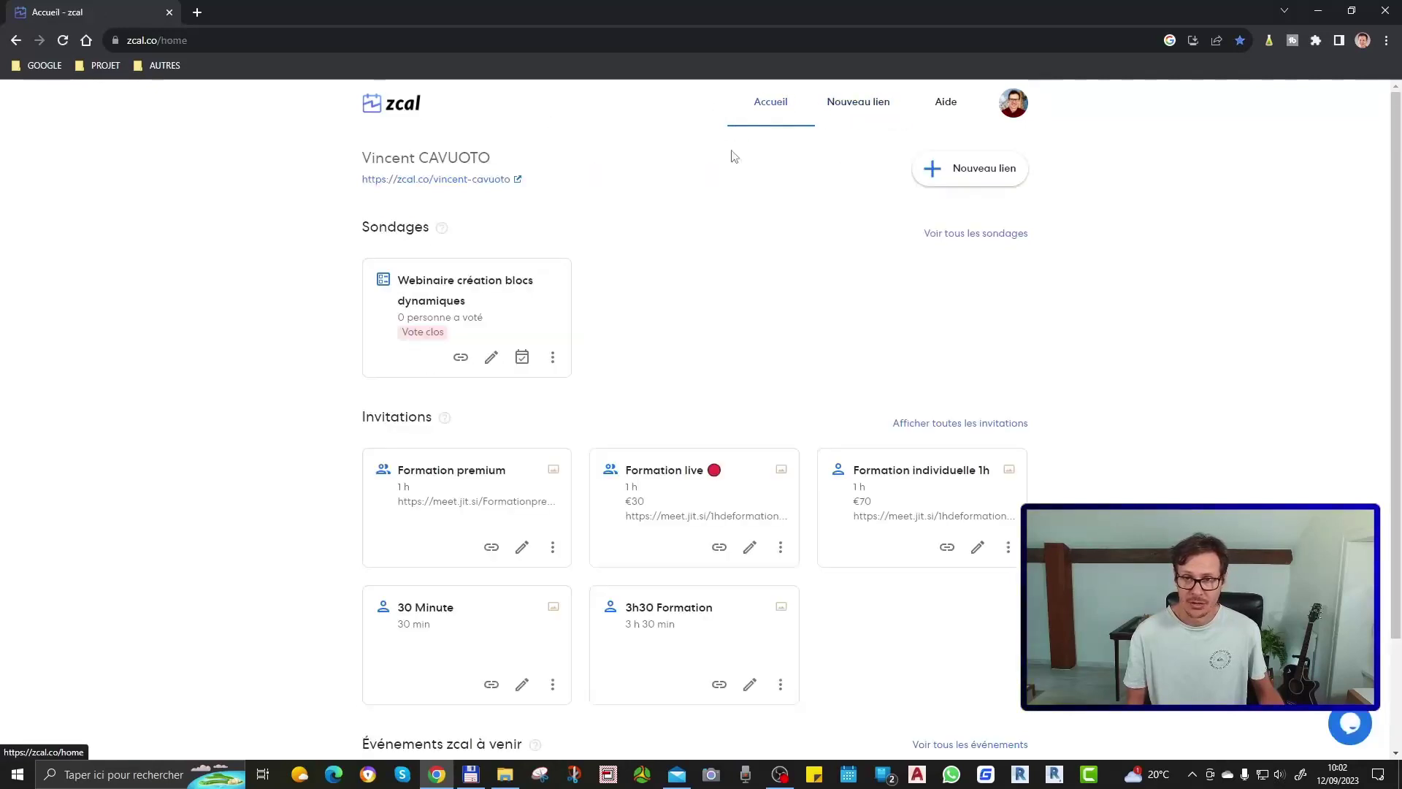
left_click(844, 106)
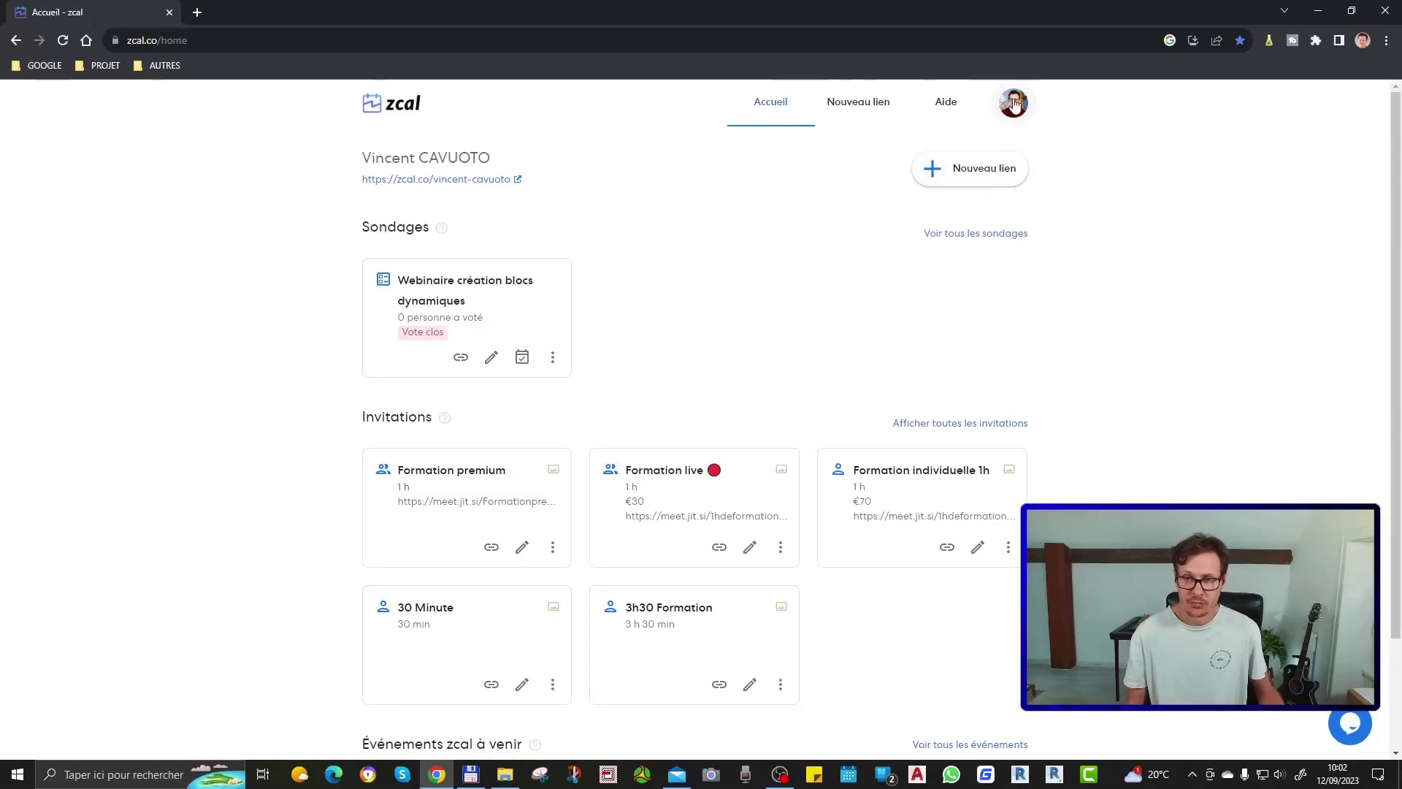
Start a new link of the type Réunion individuelle and title it "prise de rdv test"
left_click(972, 178)
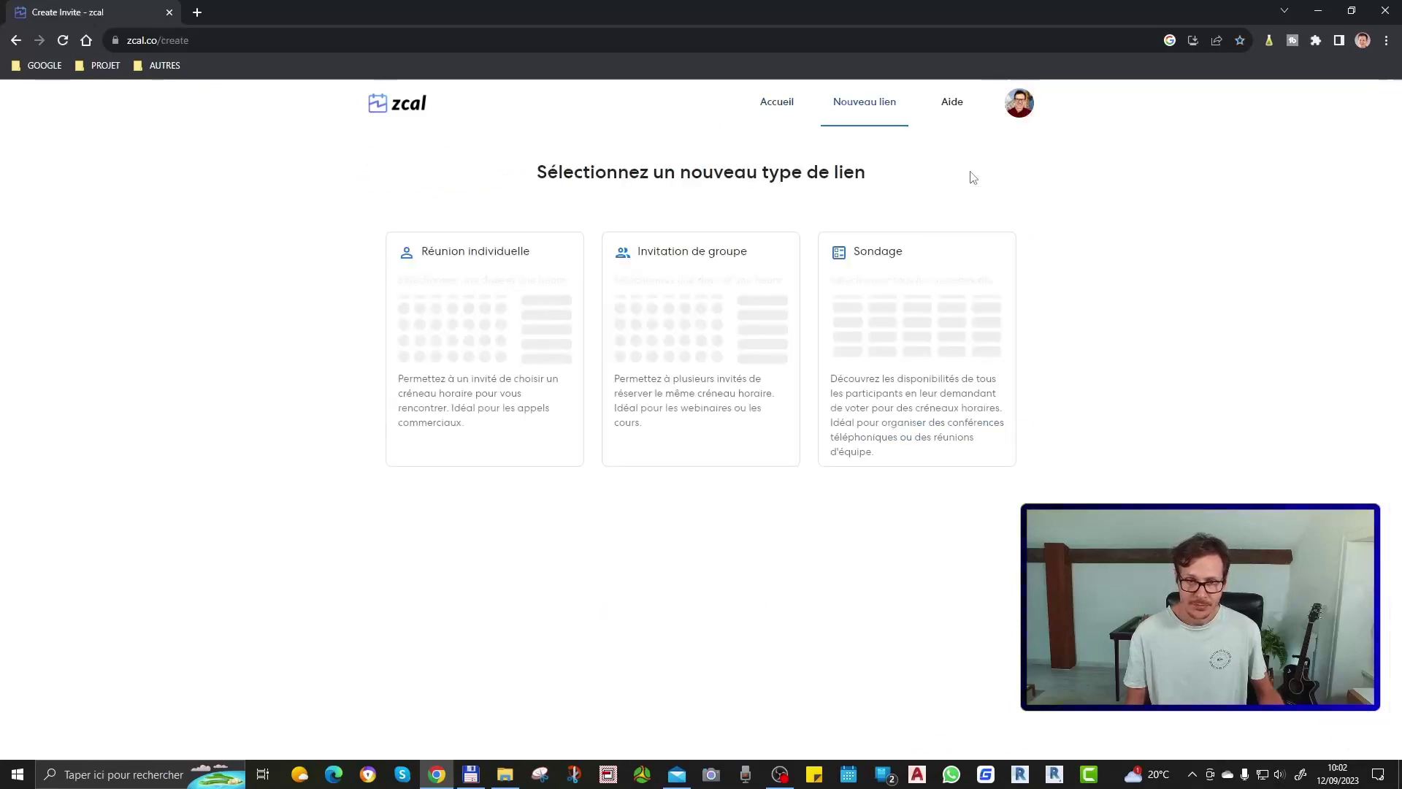
left_click(462, 260)
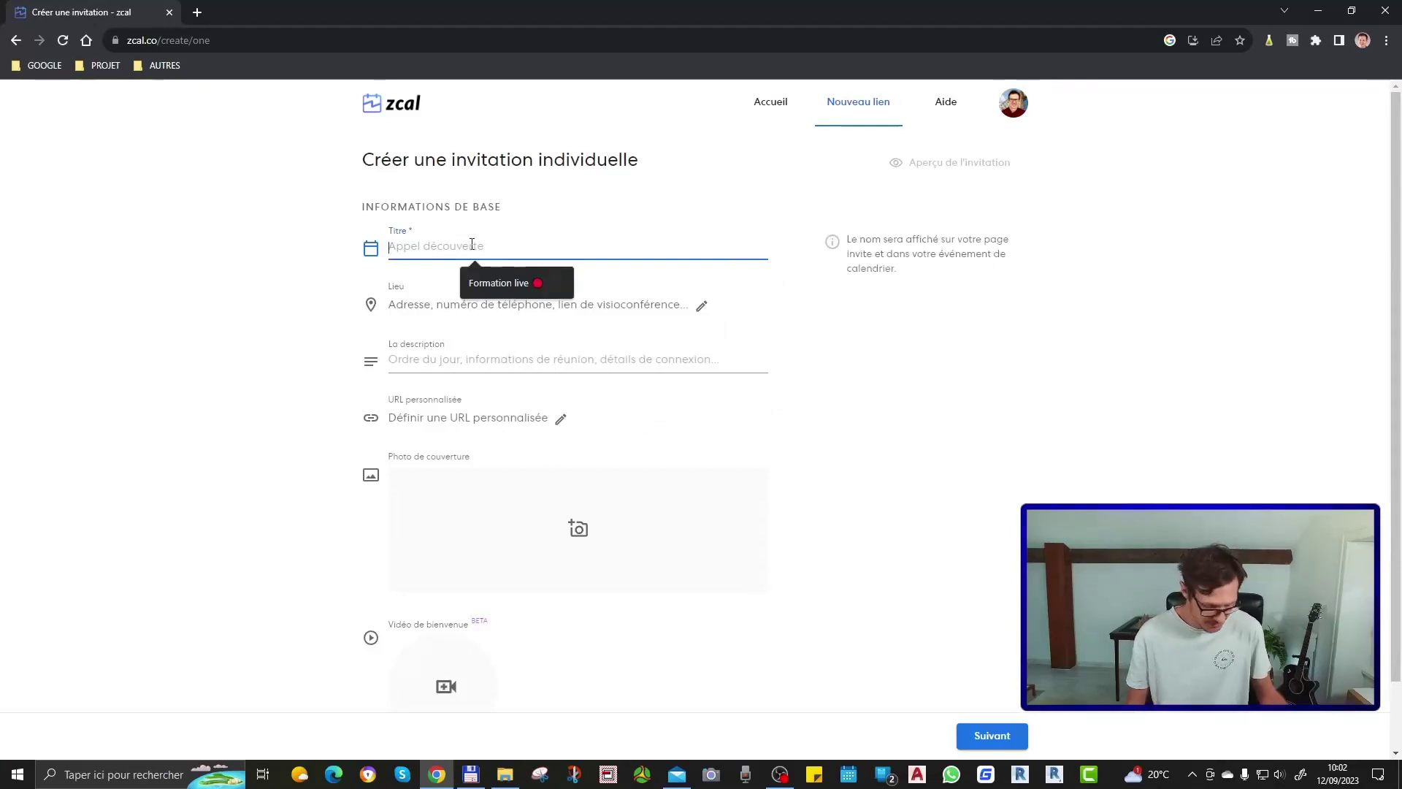
type("test")
double_click(419, 246)
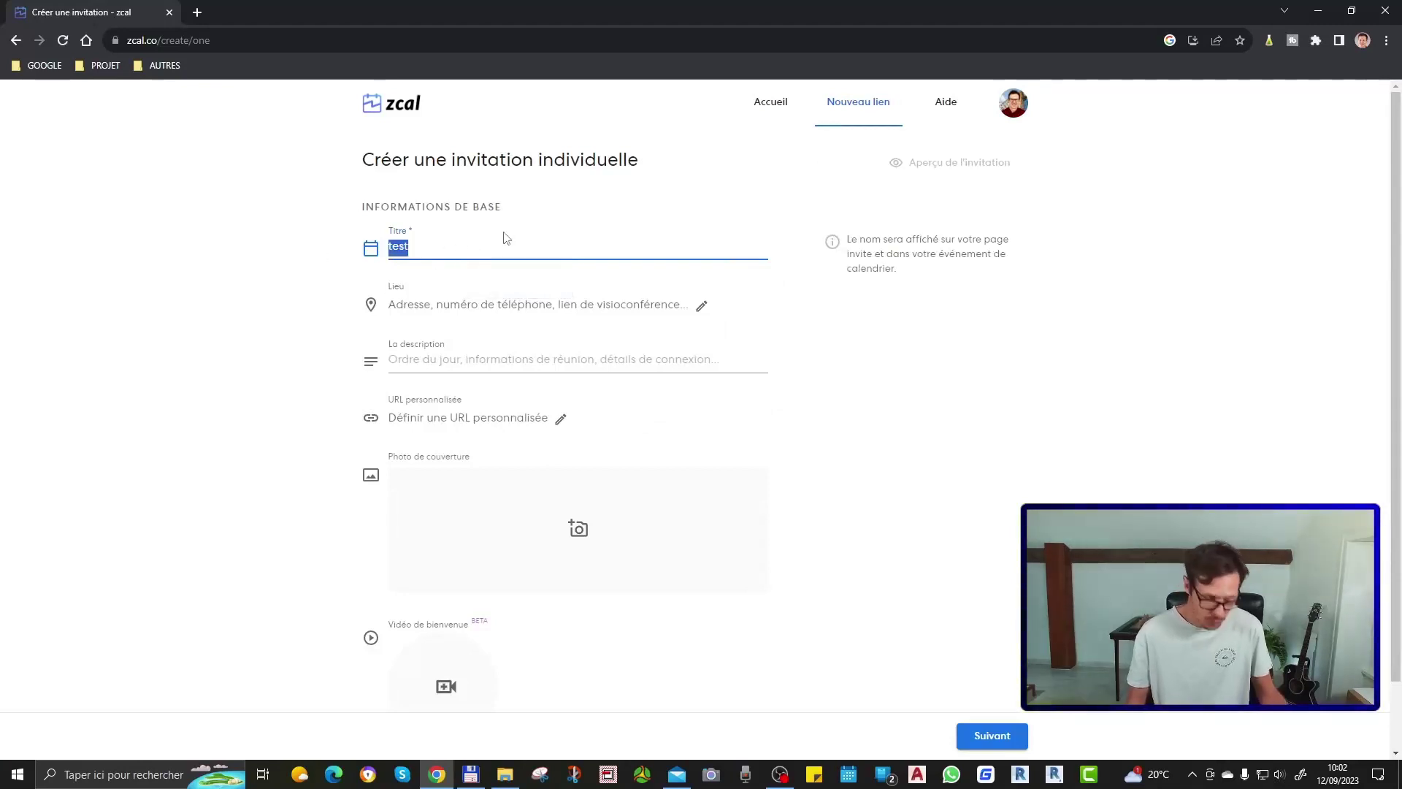
type("prise de")
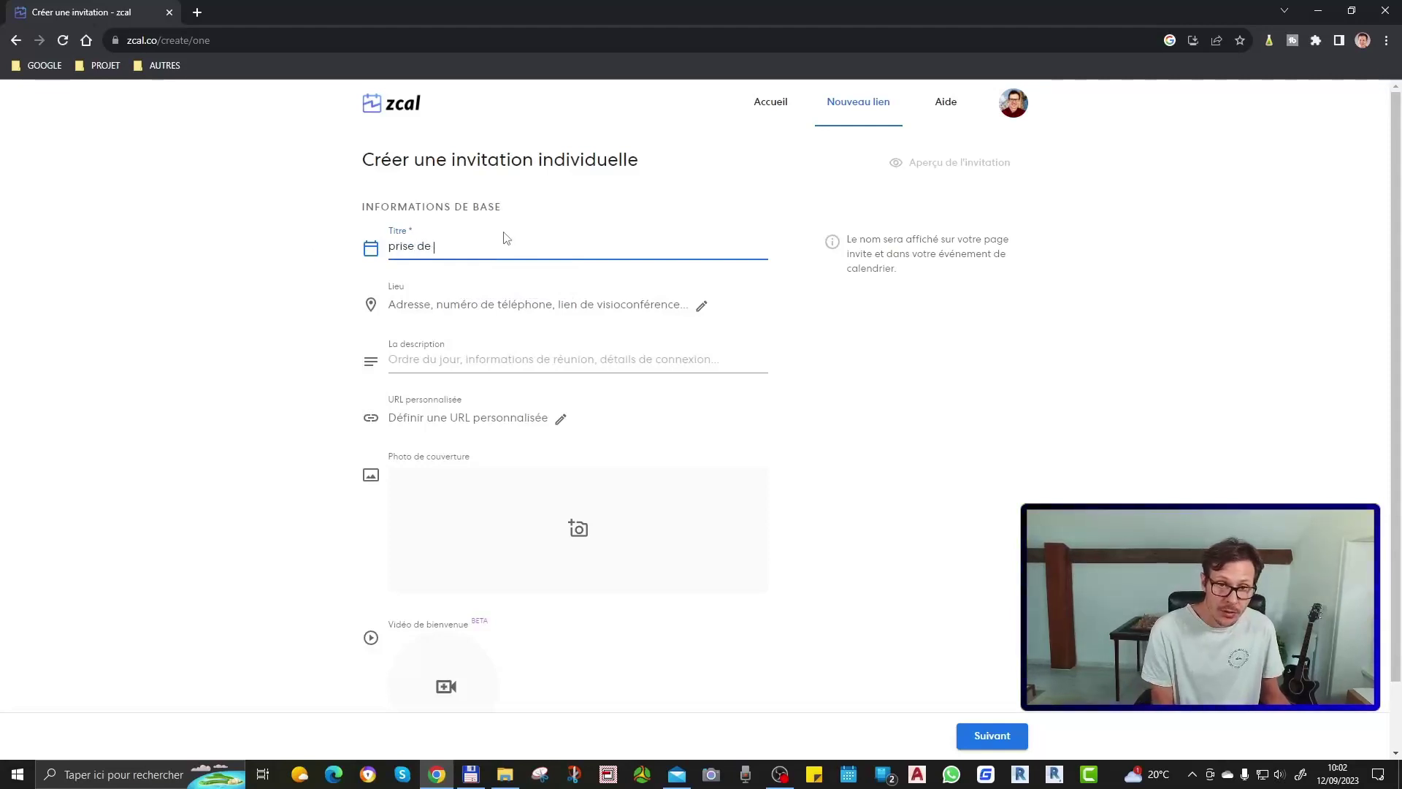
type(" rdb")
key("BackSpace")
type("v ")
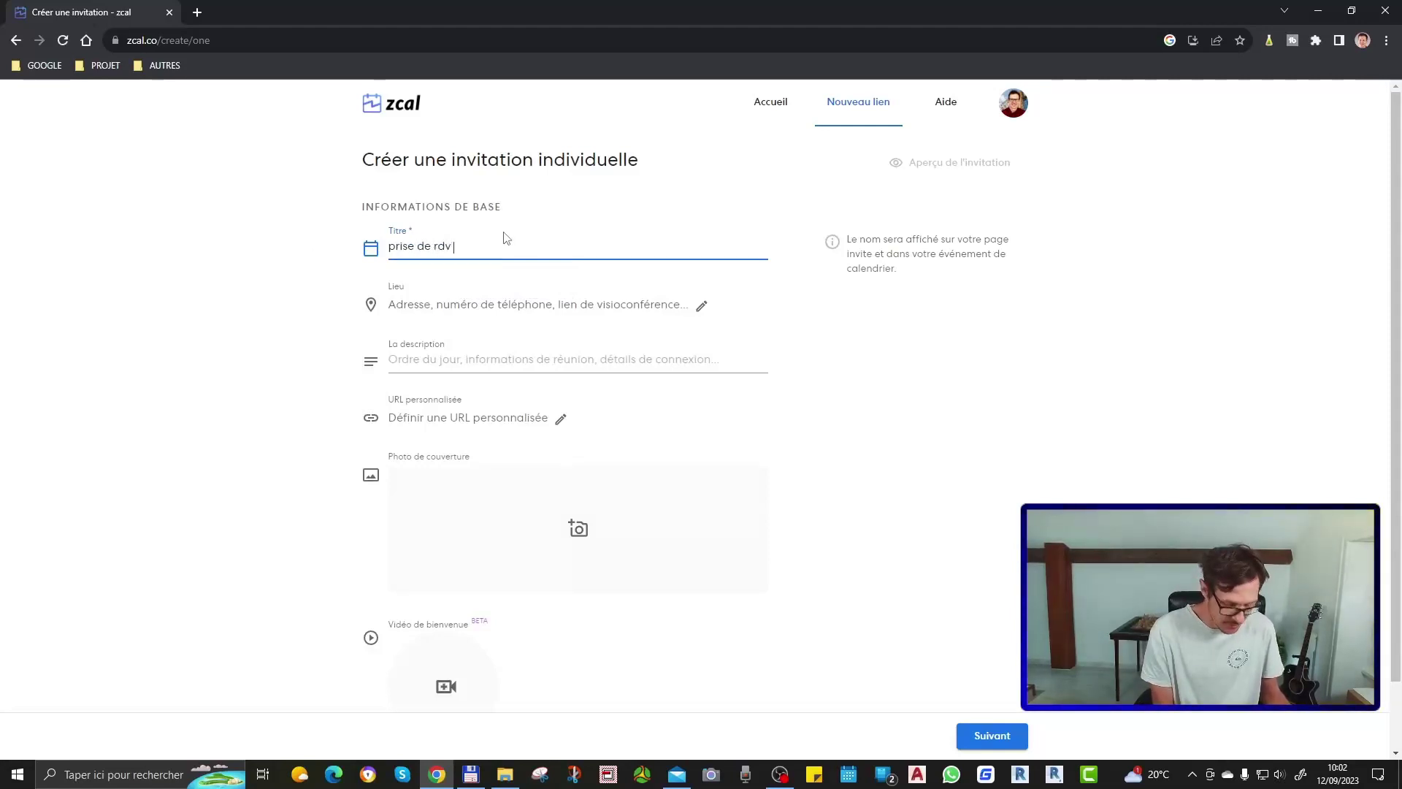
type("test")
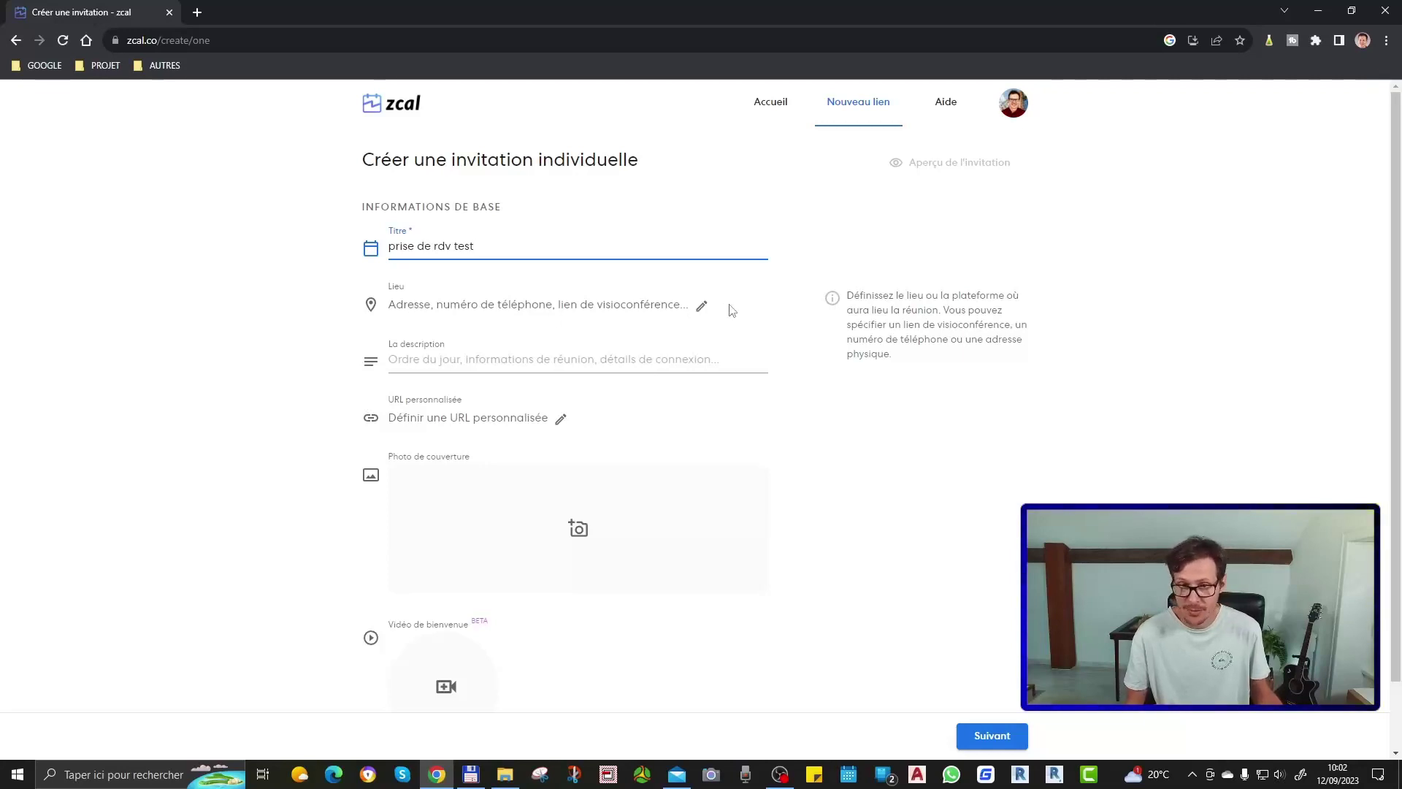
View the available location types for the invitation without choosing one
left_click(695, 310)
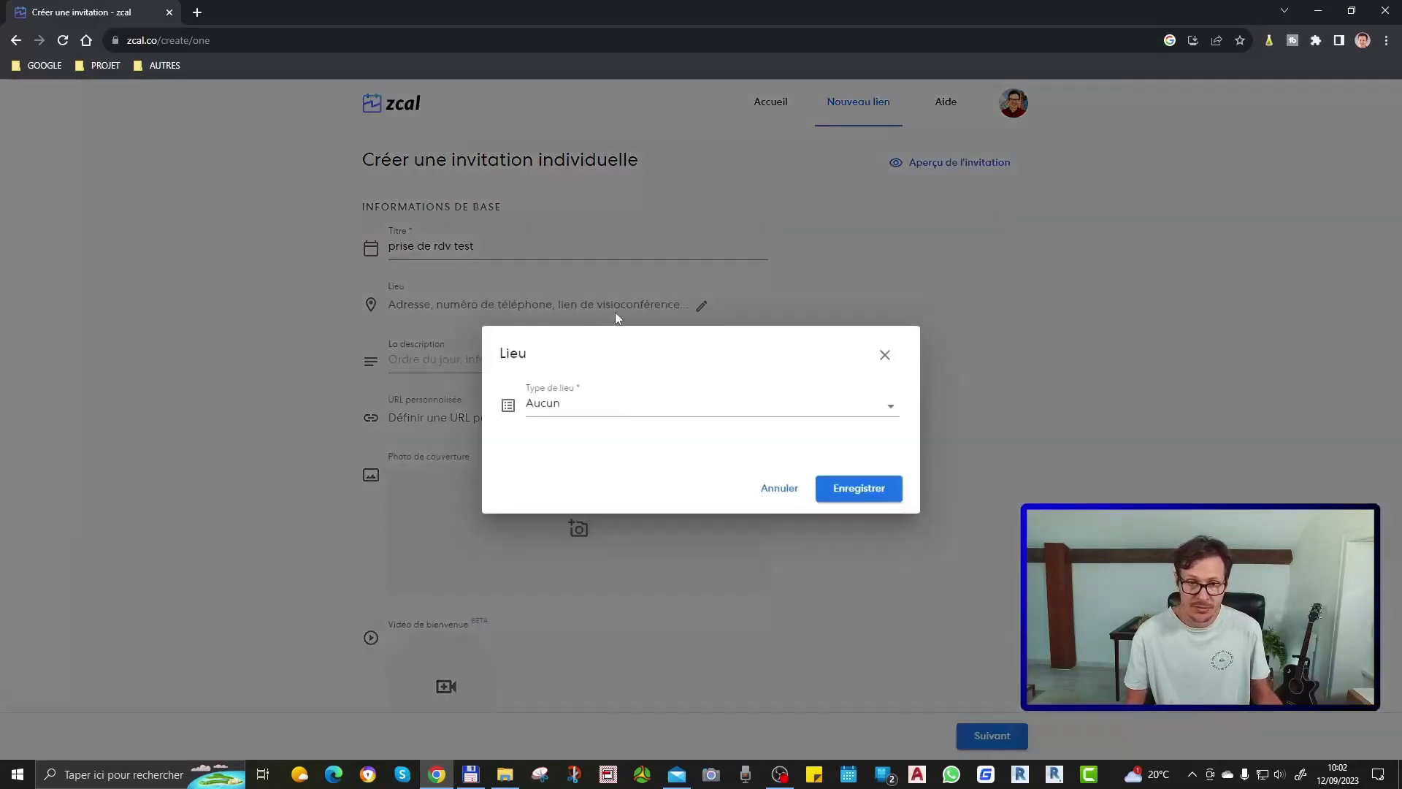
left_click(555, 413)
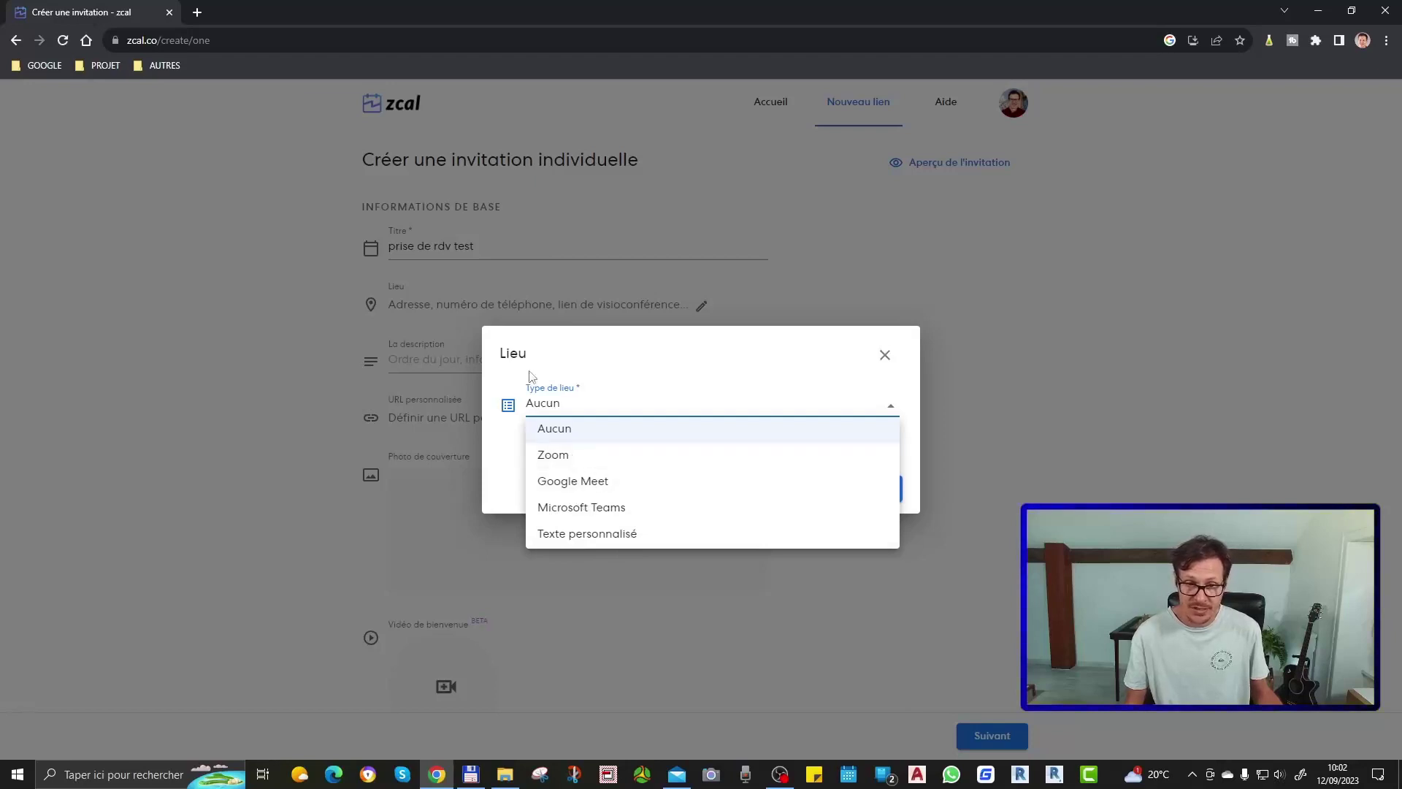
left_click(325, 360)
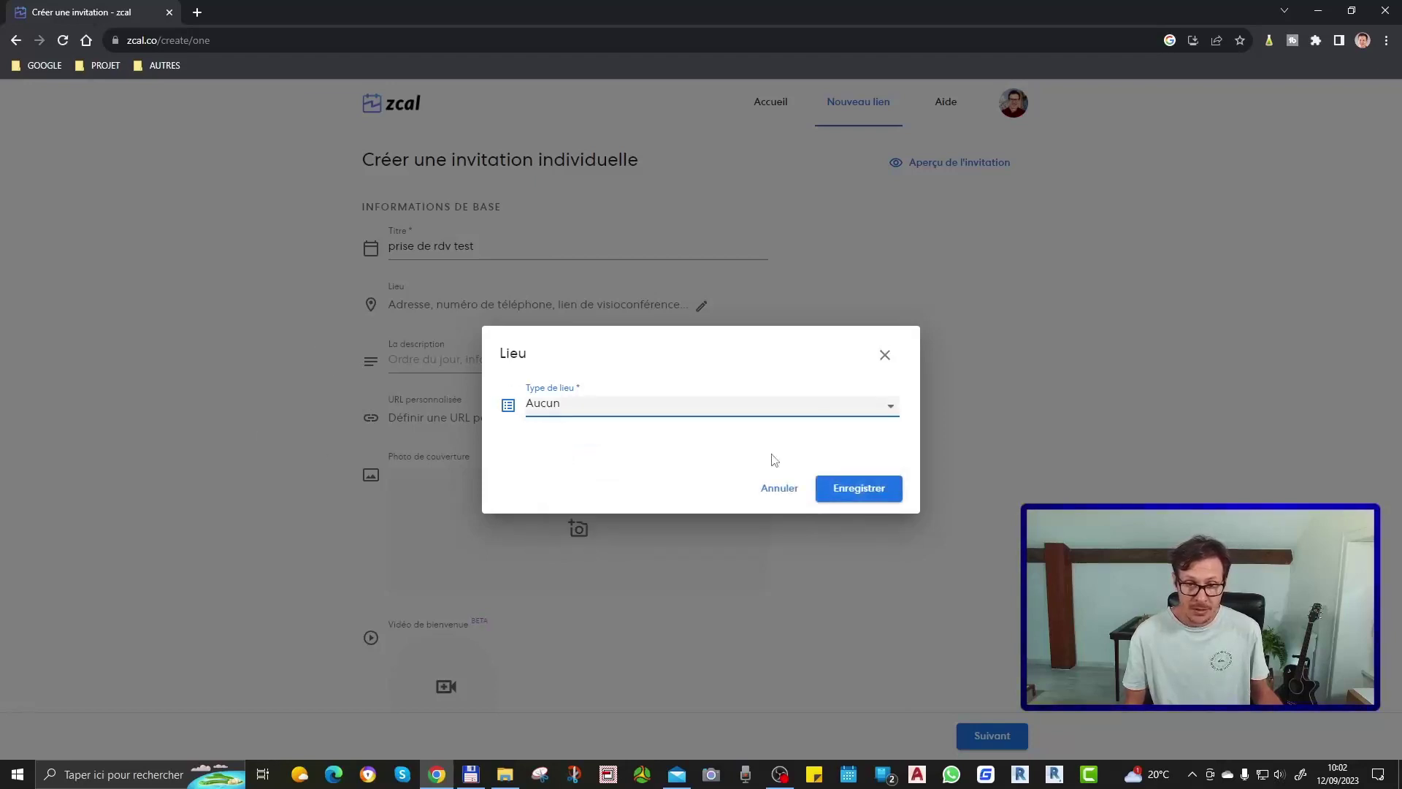
left_click(778, 493)
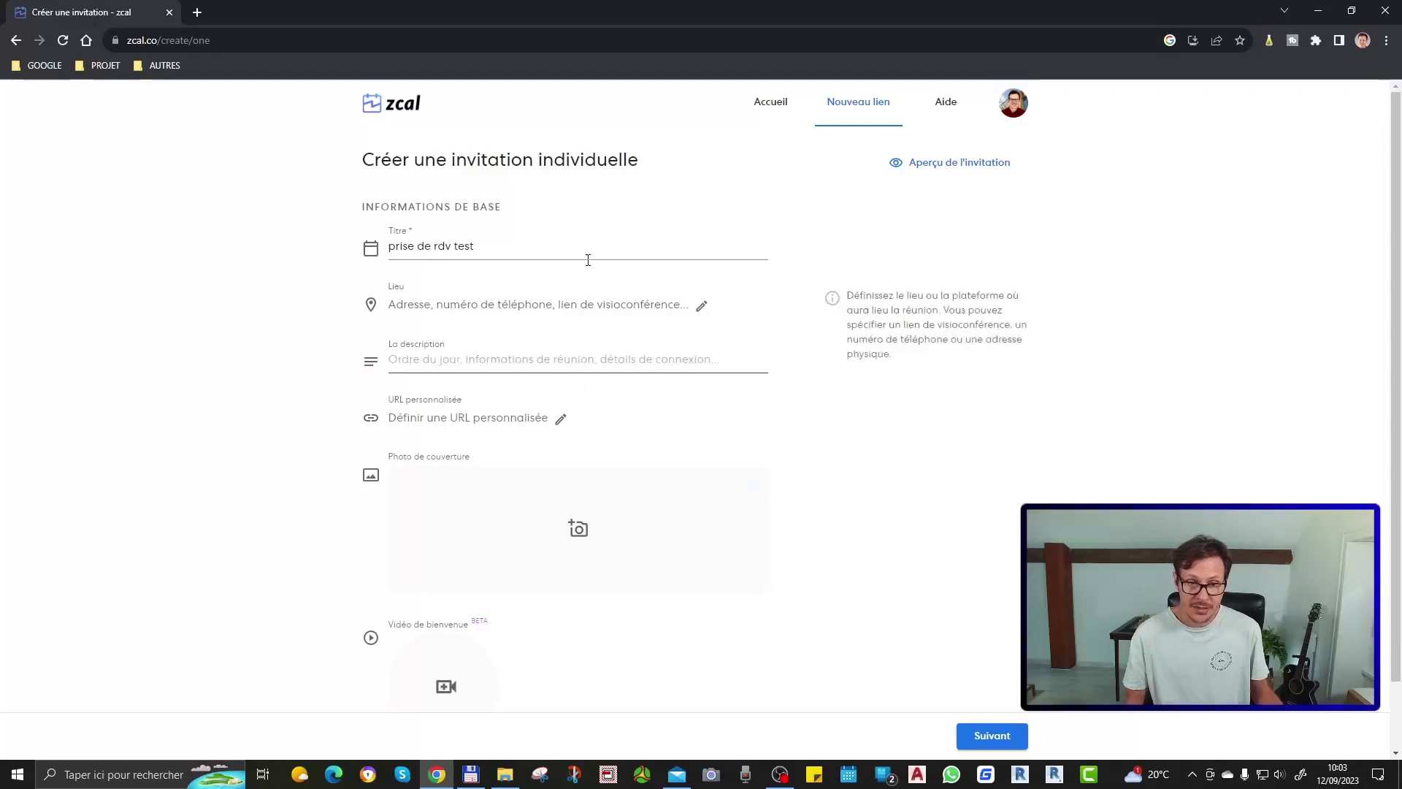
Enter "desc..." as the invitation's description
left_click(529, 363)
left_click(406, 356)
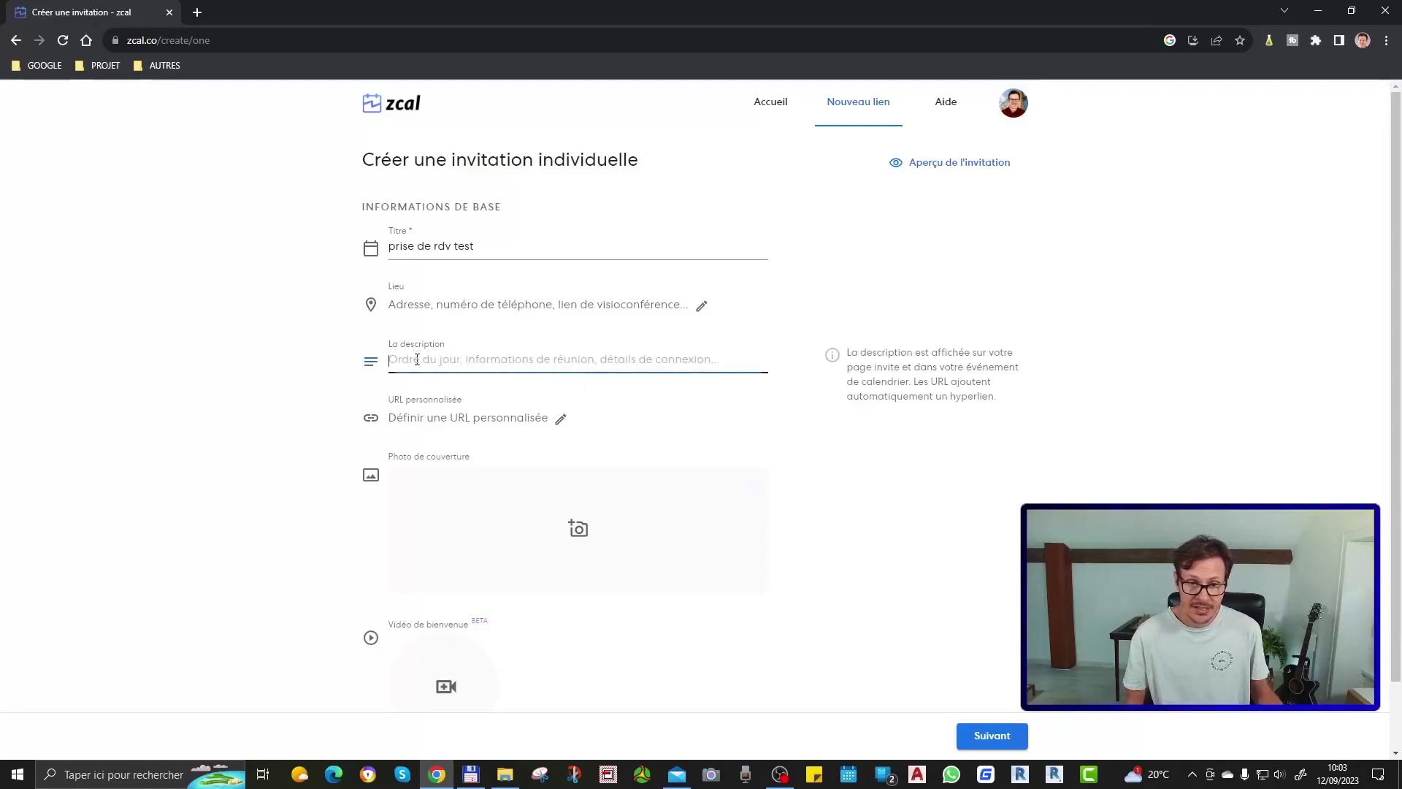
type("d")
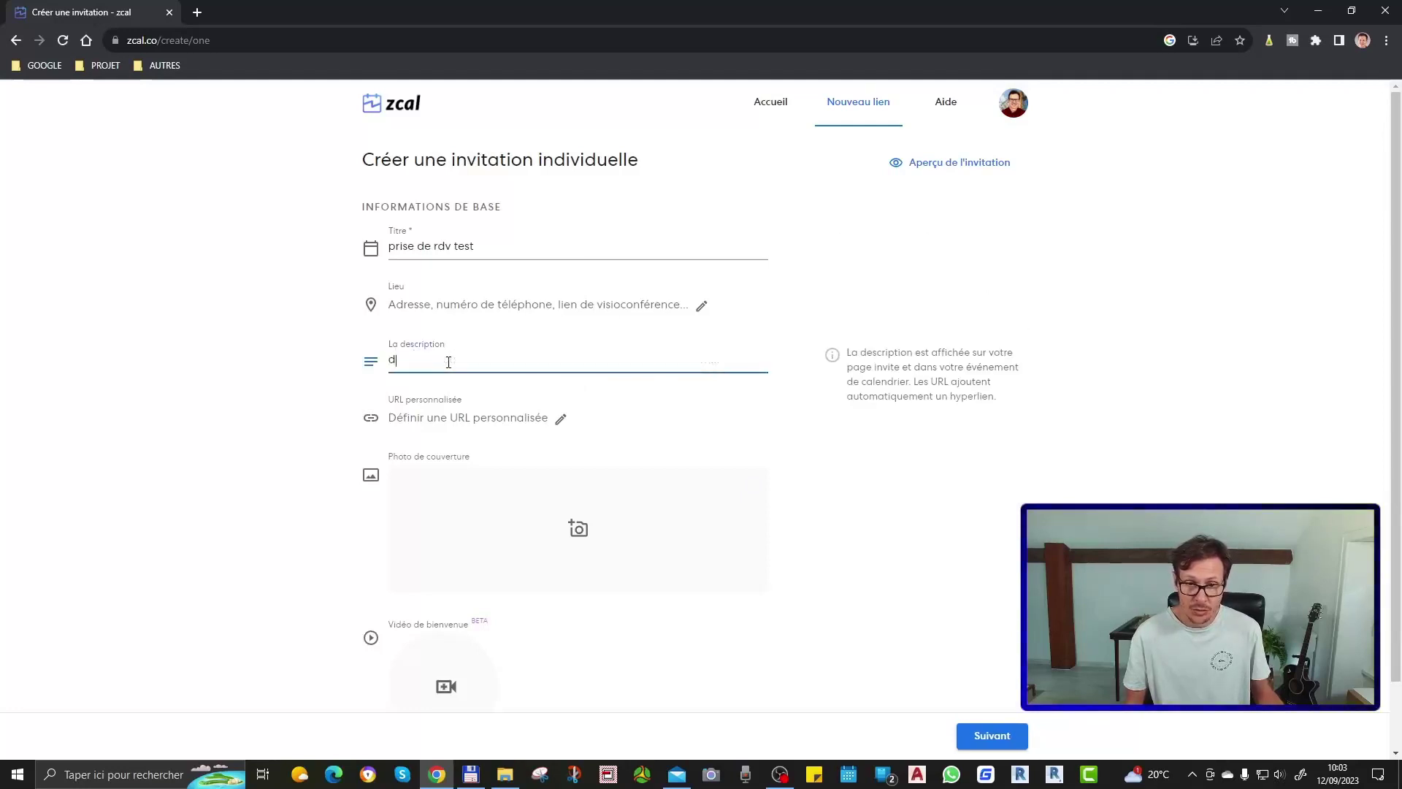
type("esc..")
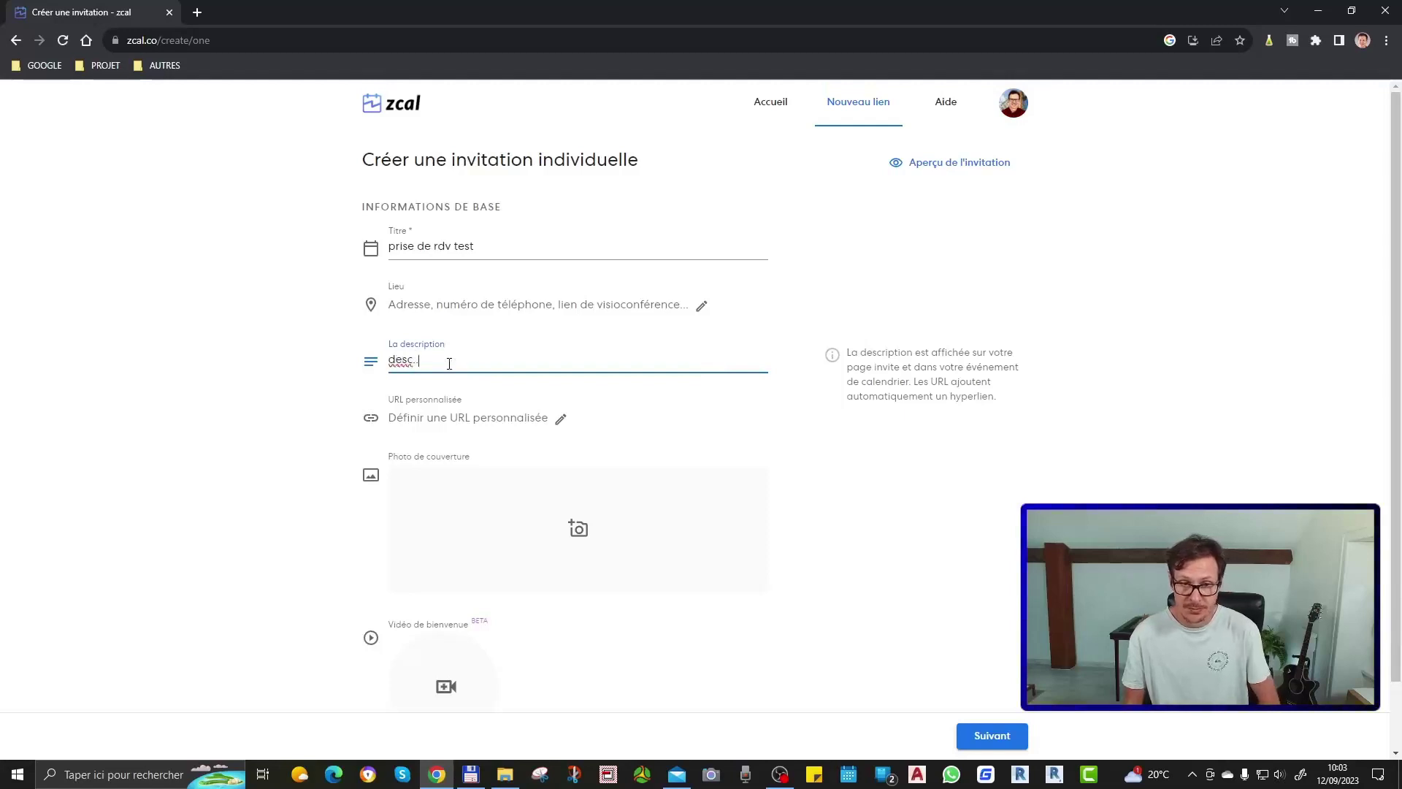
type(".")
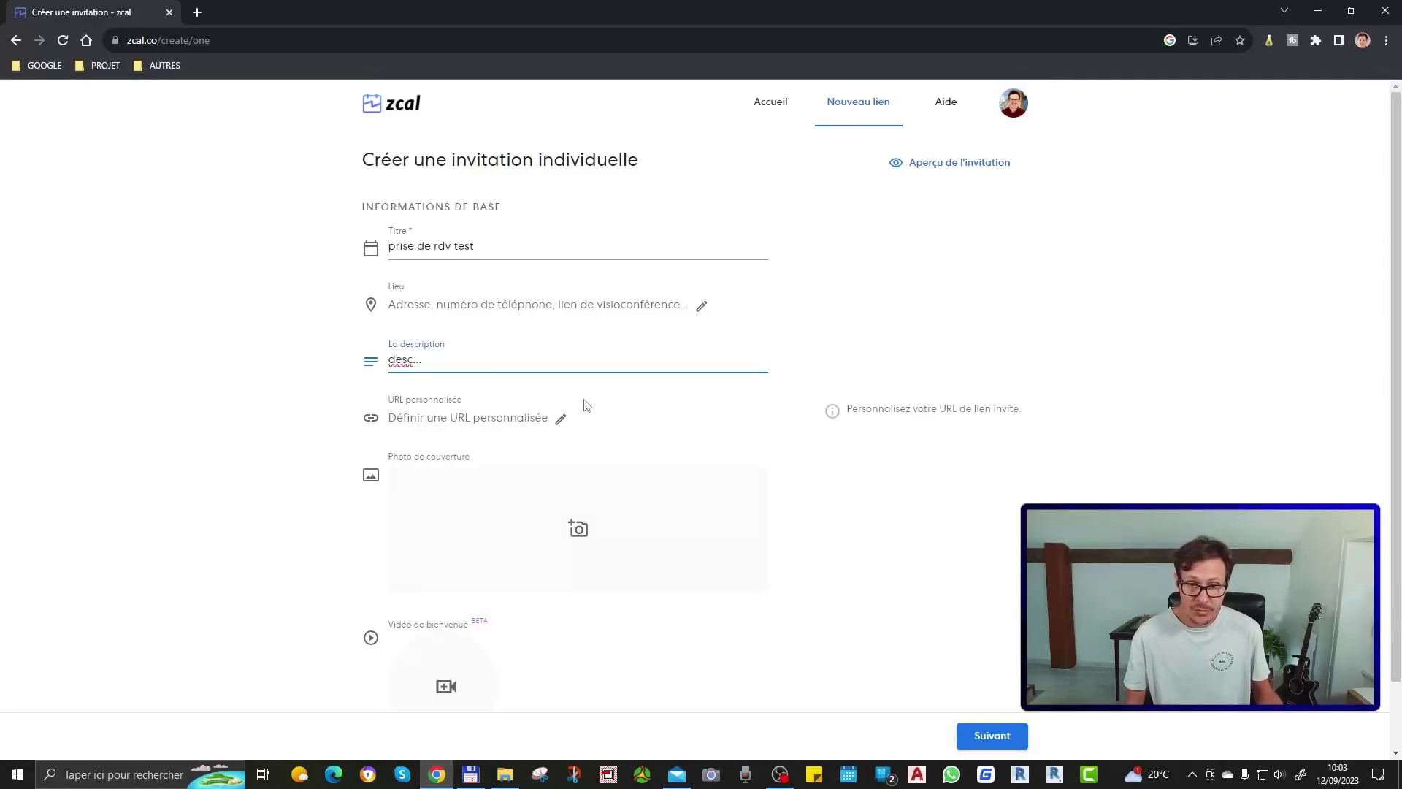
left_click(559, 428)
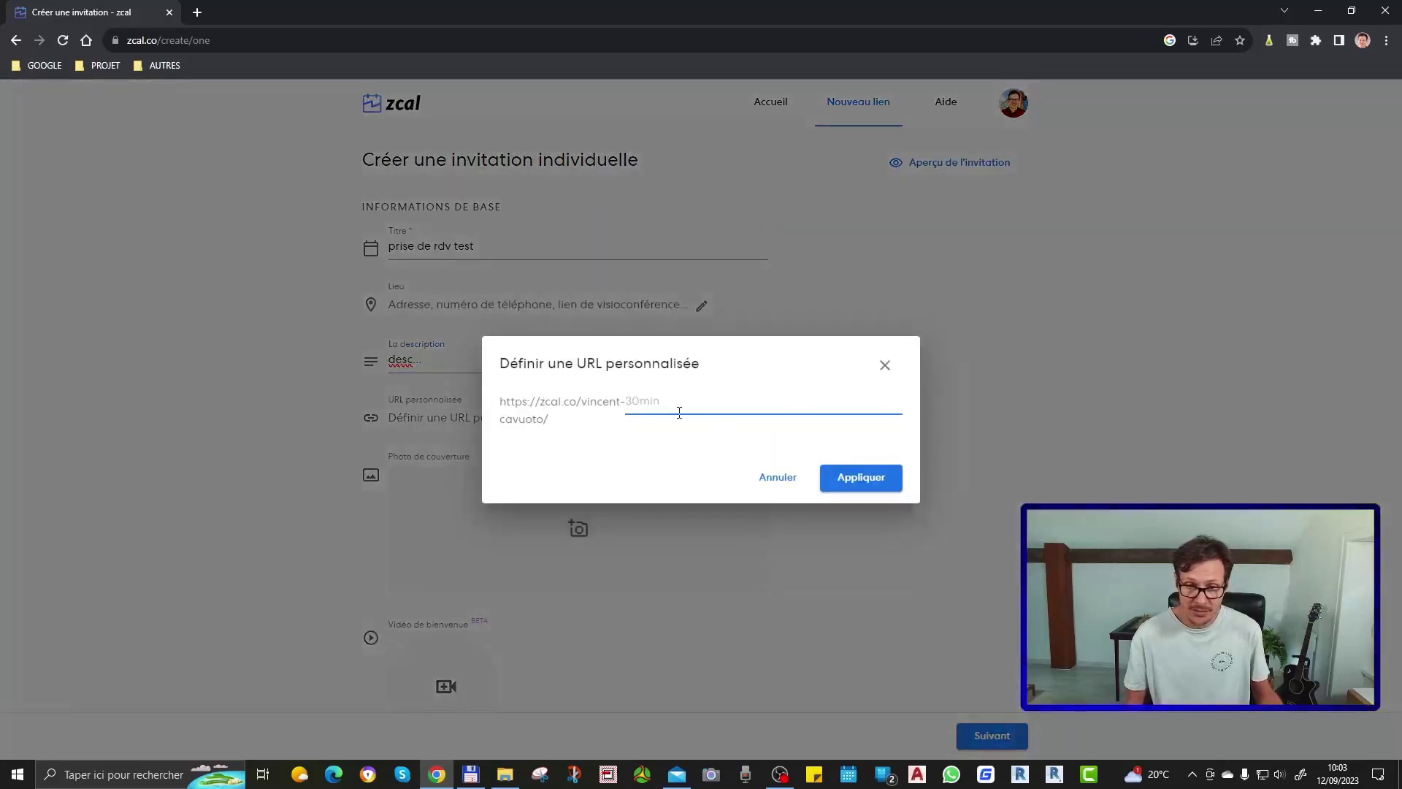
left_click(645, 401)
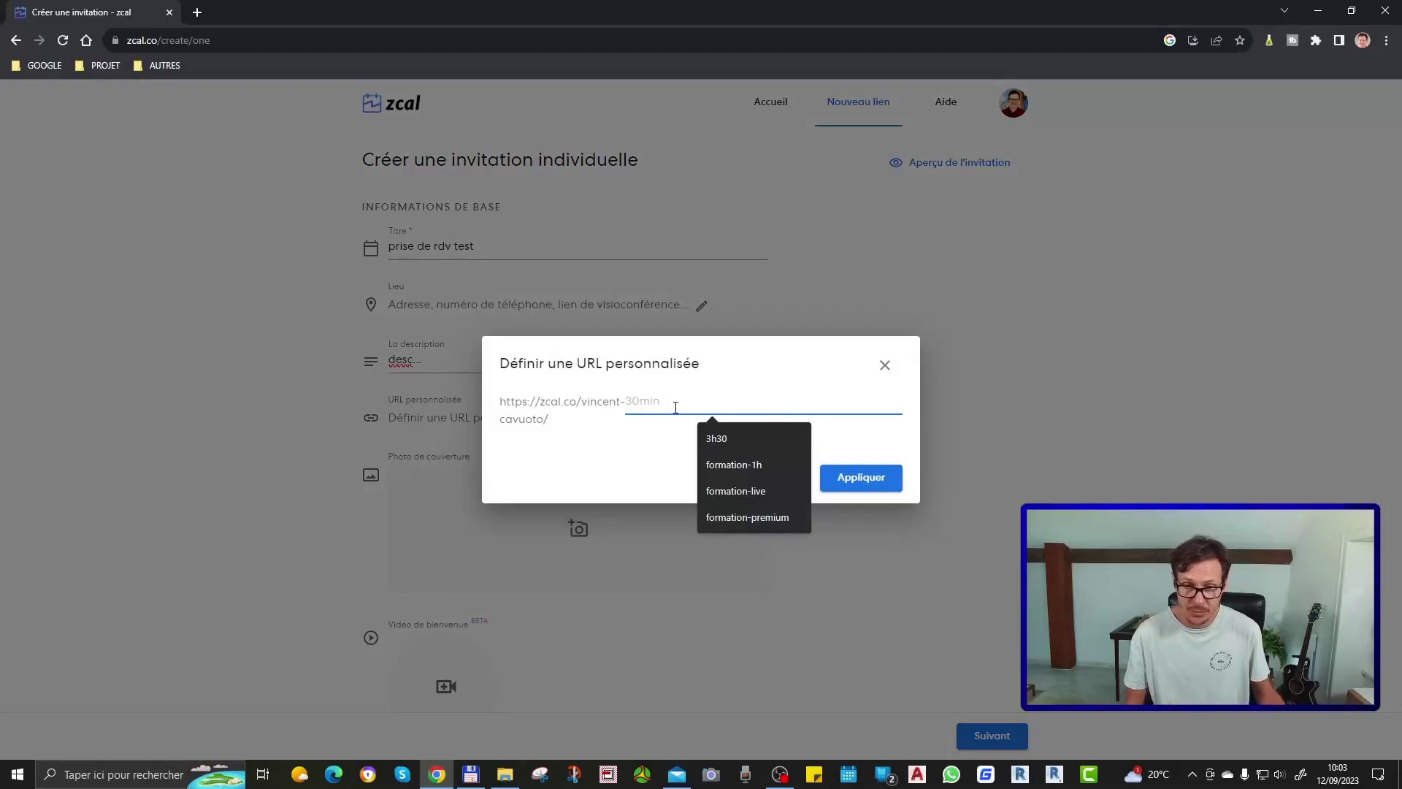
type("test")
double_click(715, 403)
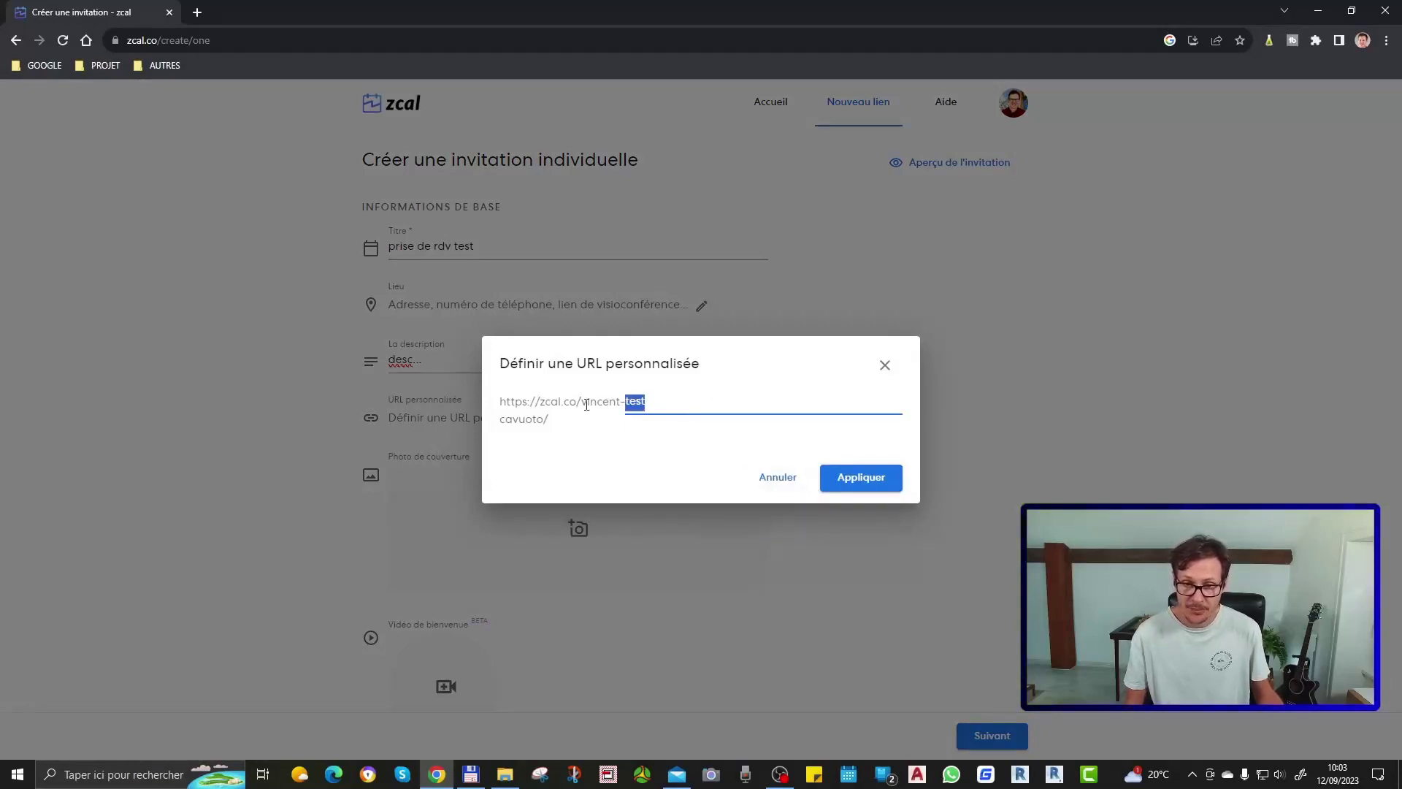
left_click(785, 478)
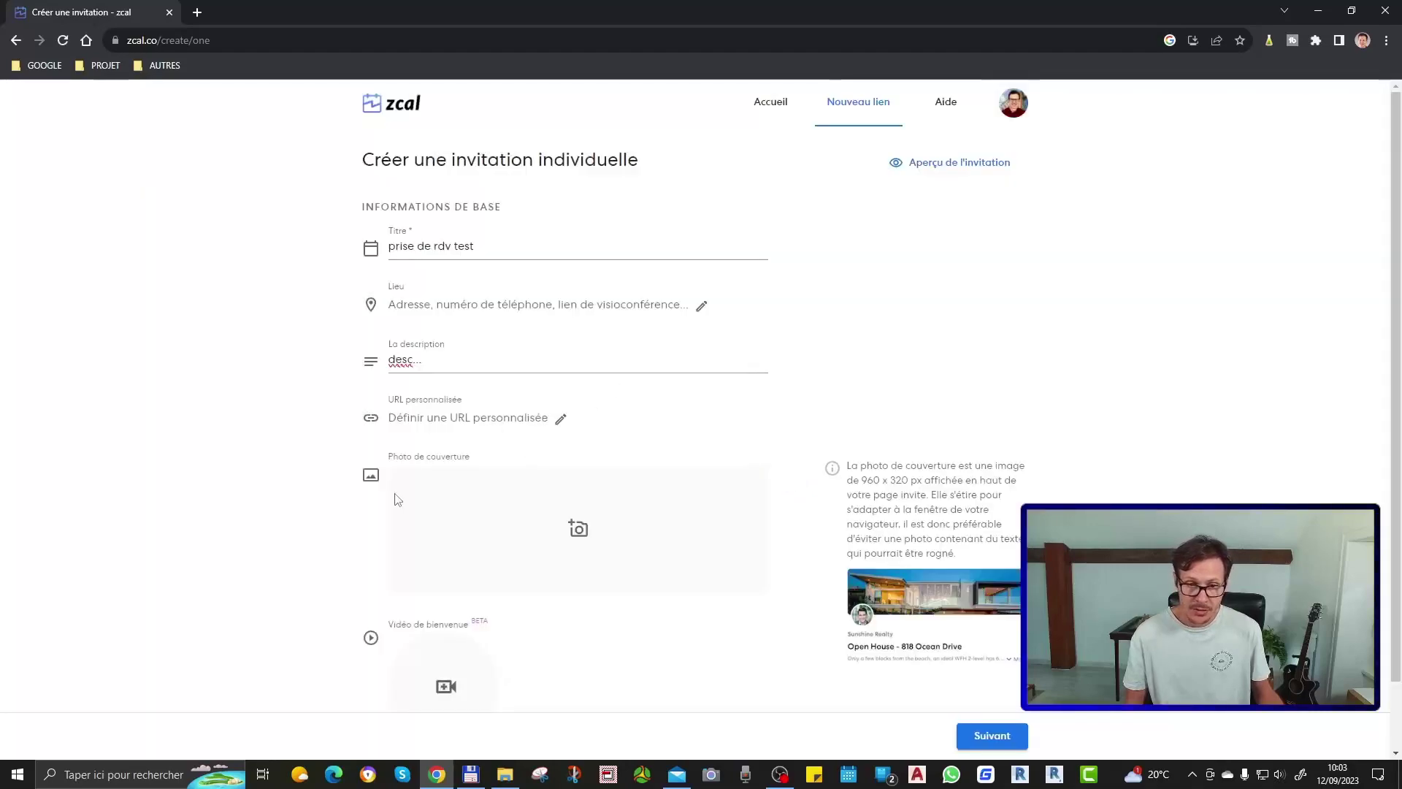
Search the Unsplash photos for "ordinateur" and use the laptop with a plant and coffee cup as the cover photo
left_click(577, 527)
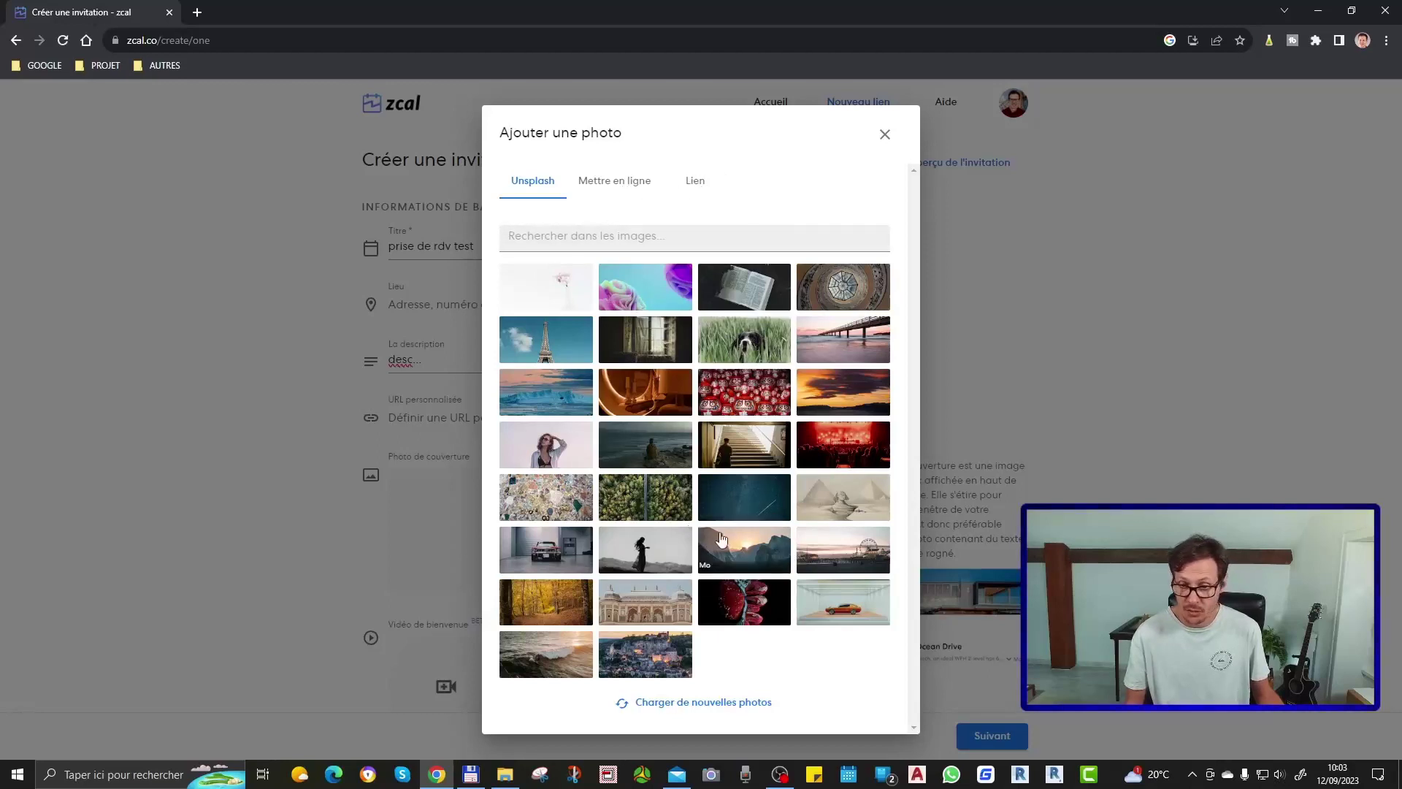
left_click(566, 233)
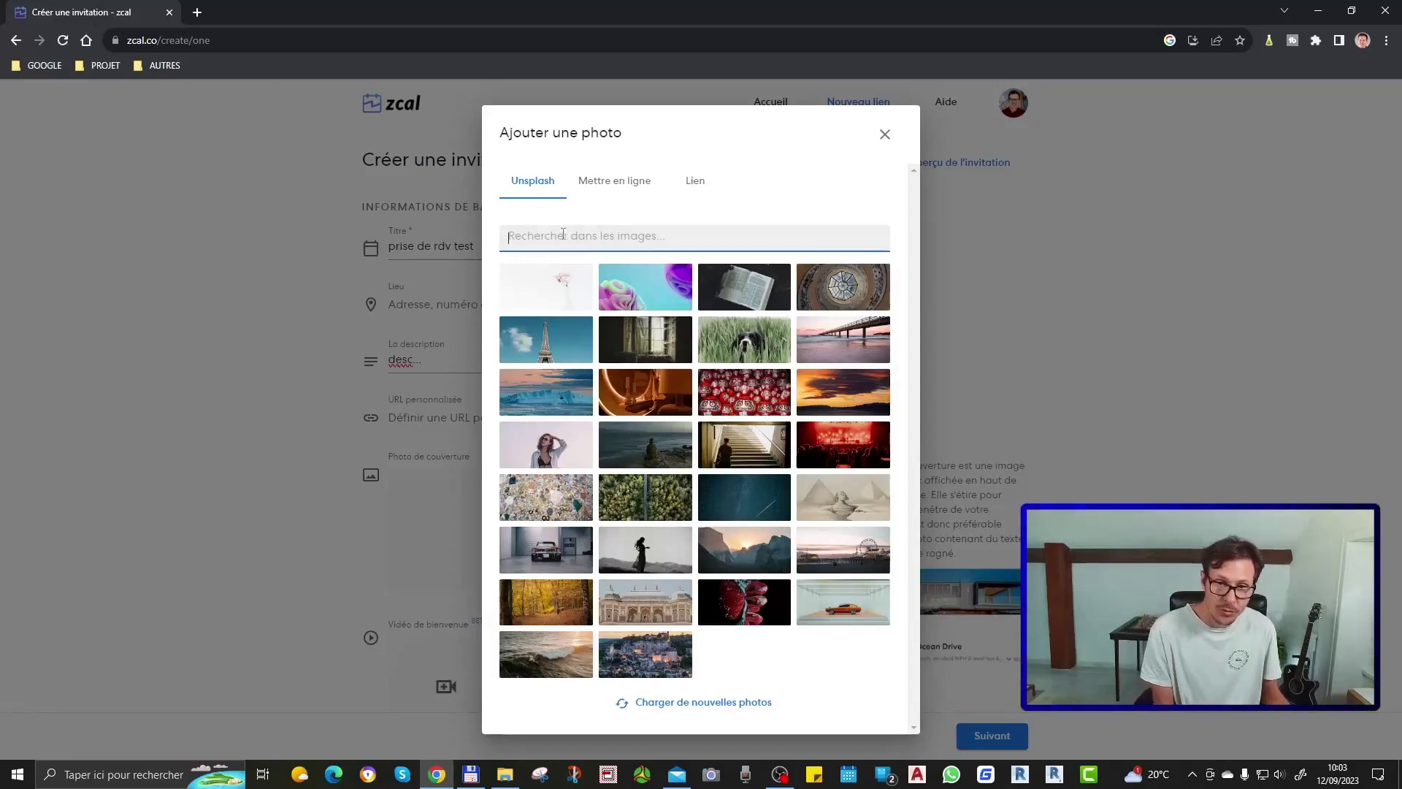
type("ordi")
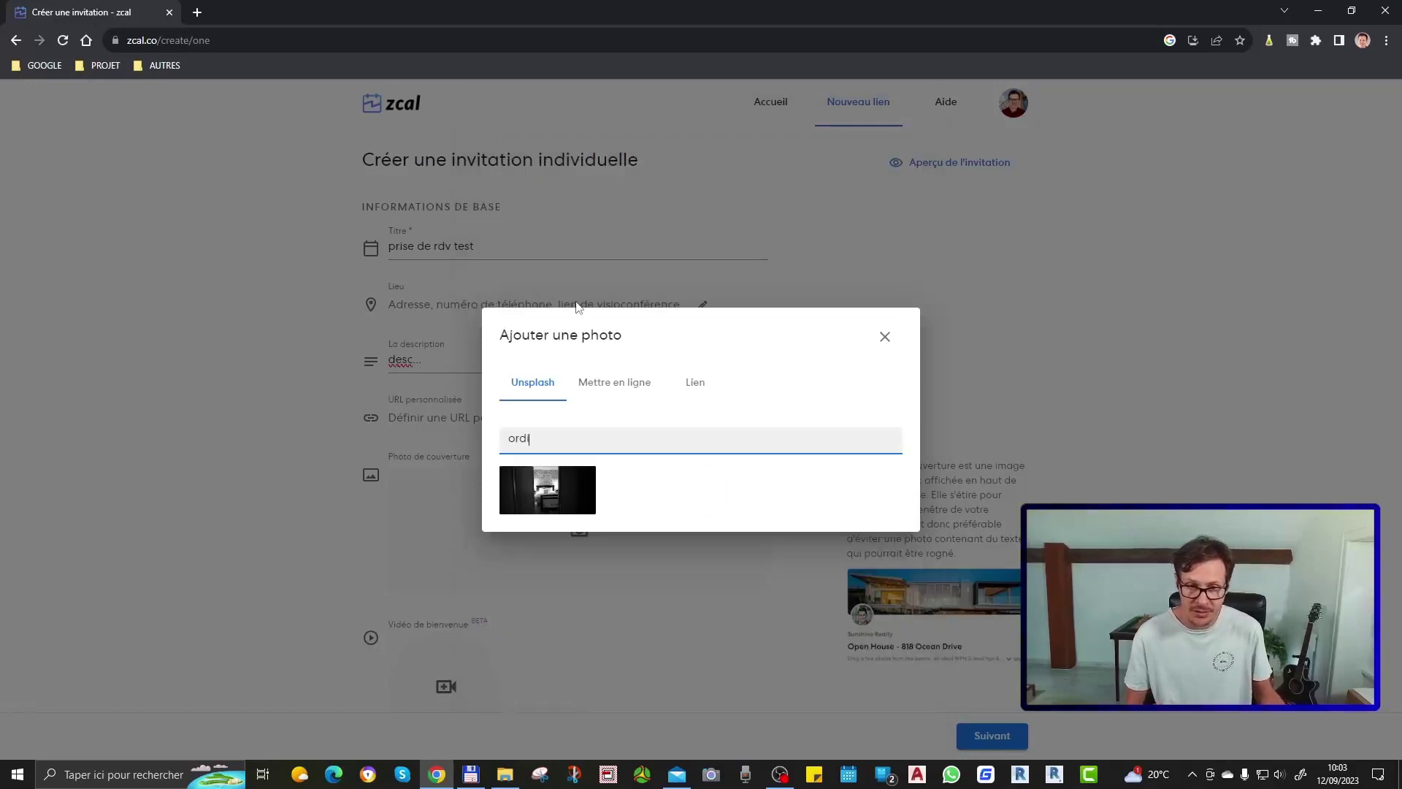
type("nateur")
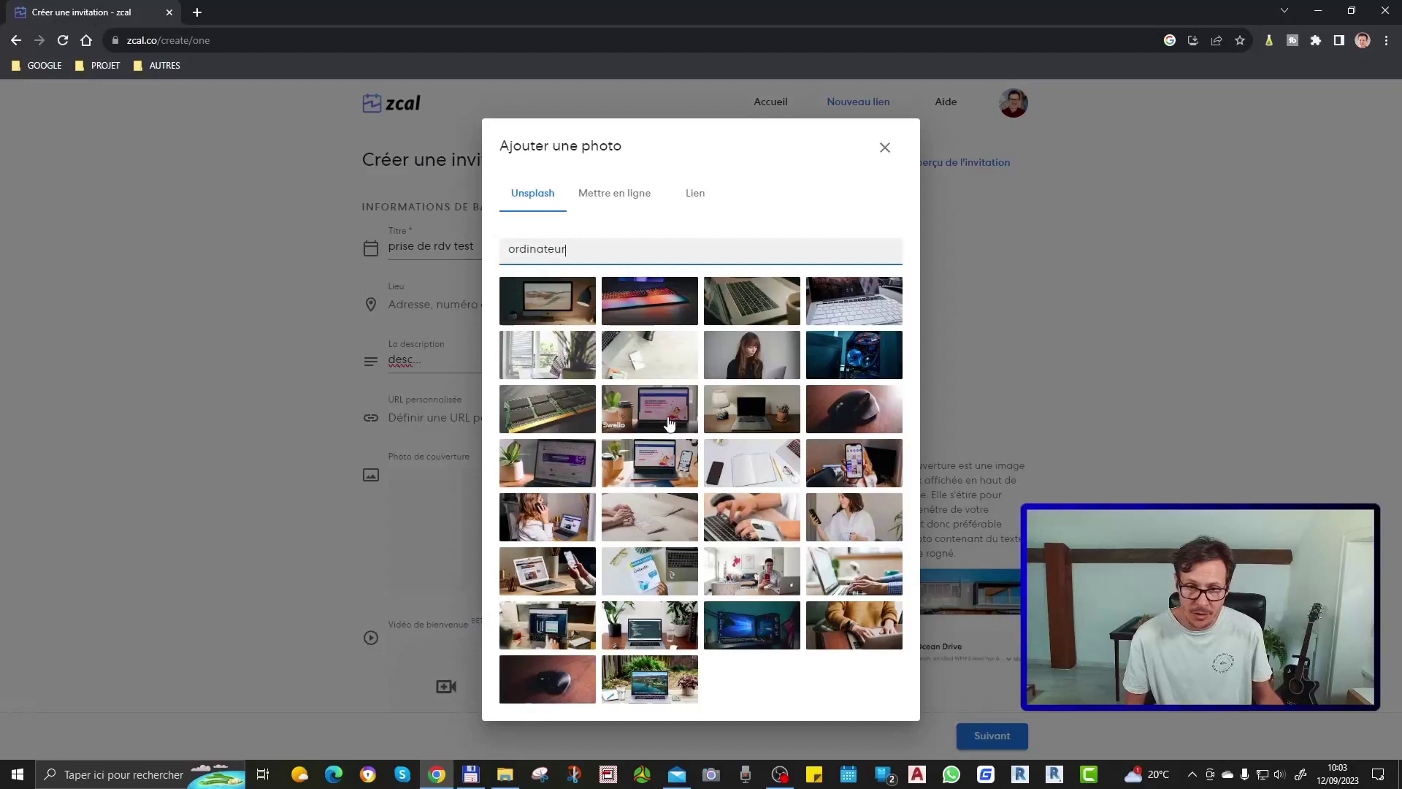
left_click(669, 422)
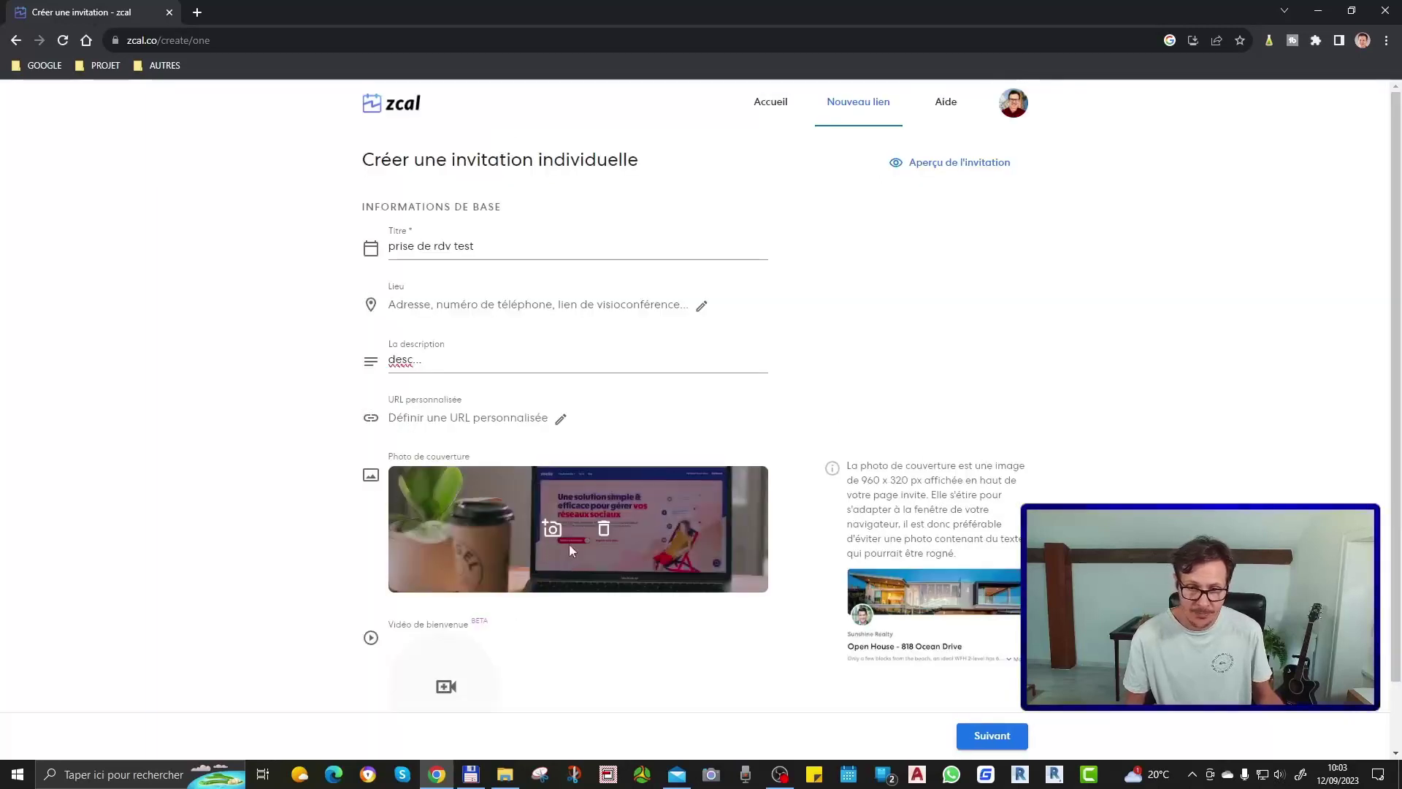
Continue to the invitation's availability settings and set the event duration to 1 heure
scroll(568, 545, "down", 1)
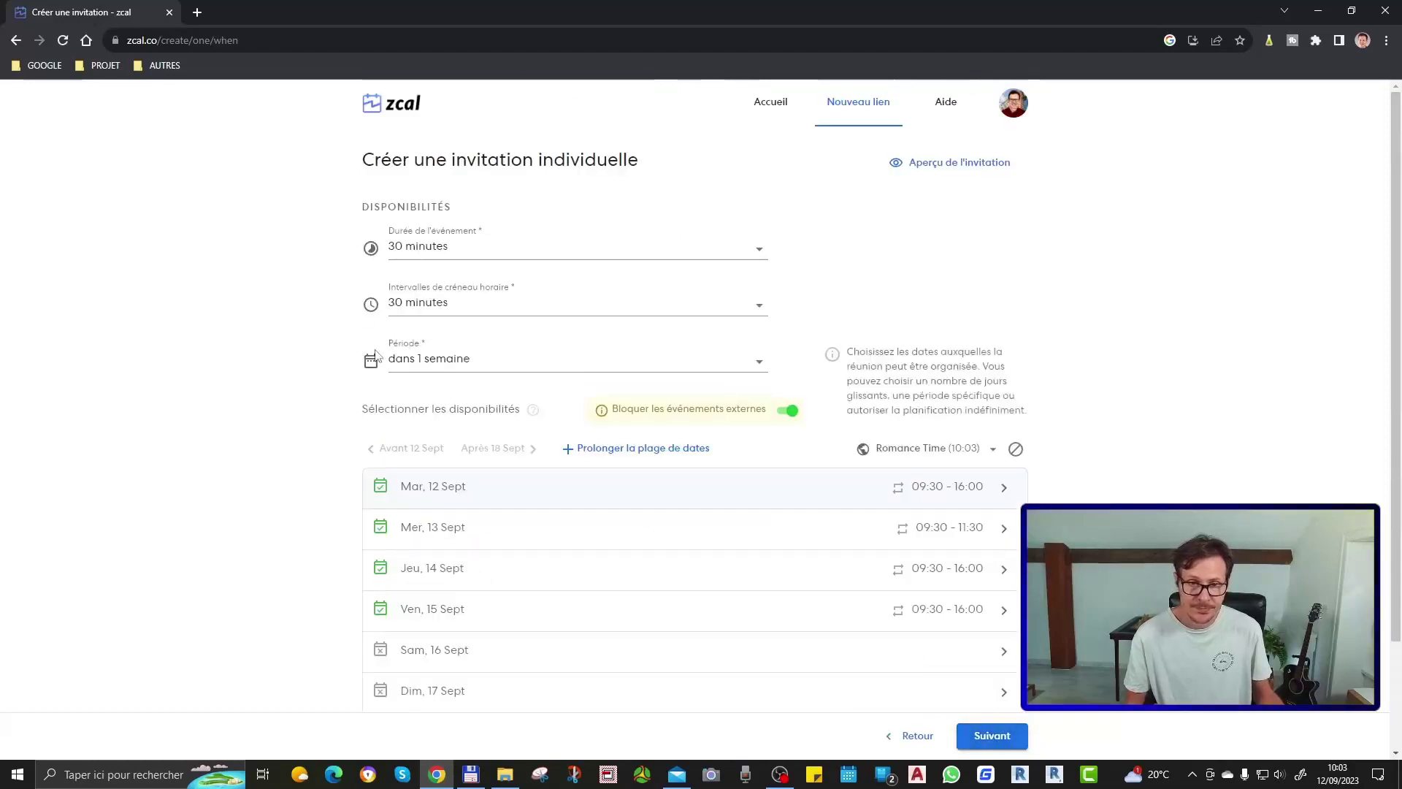
mouse_move(431, 252)
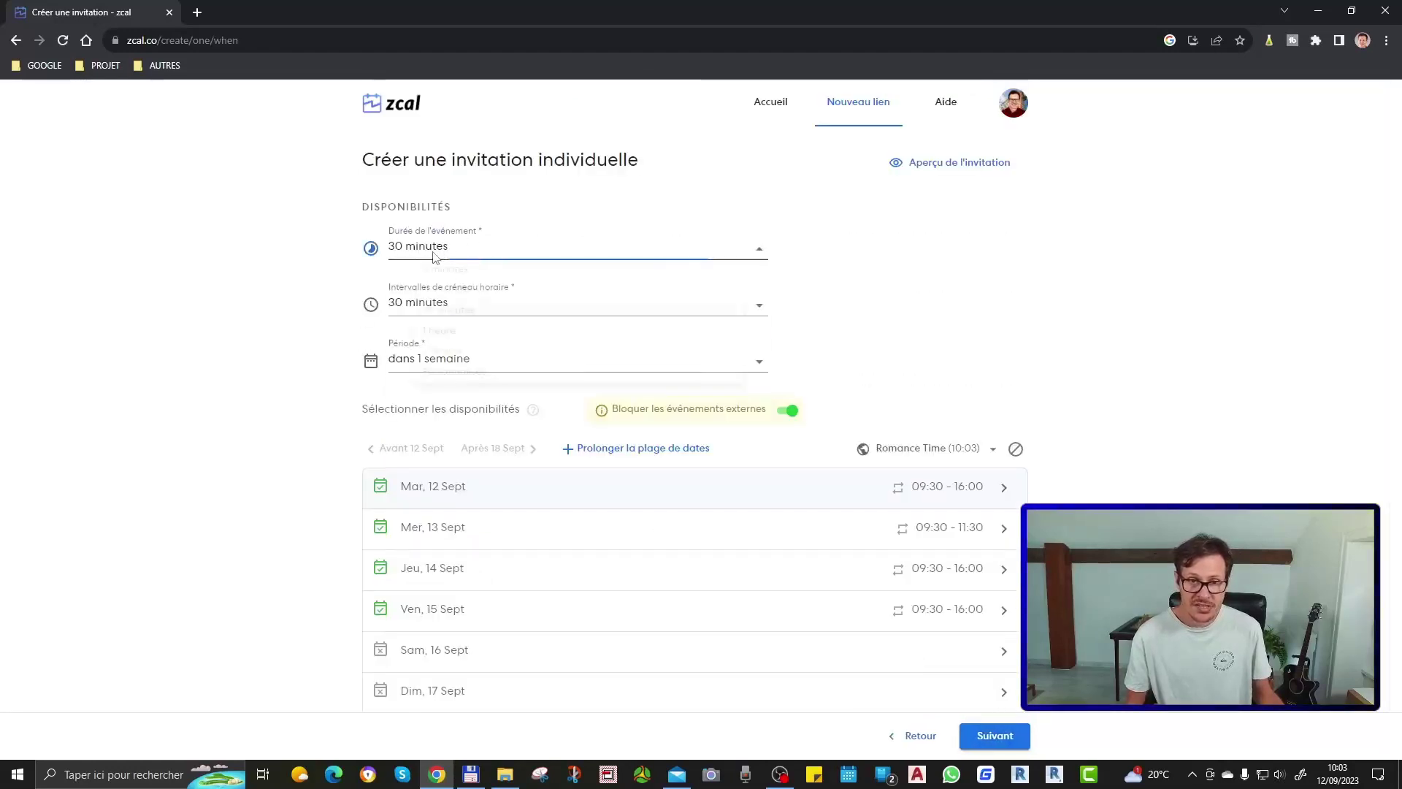
left_click(427, 261)
left_click(432, 355)
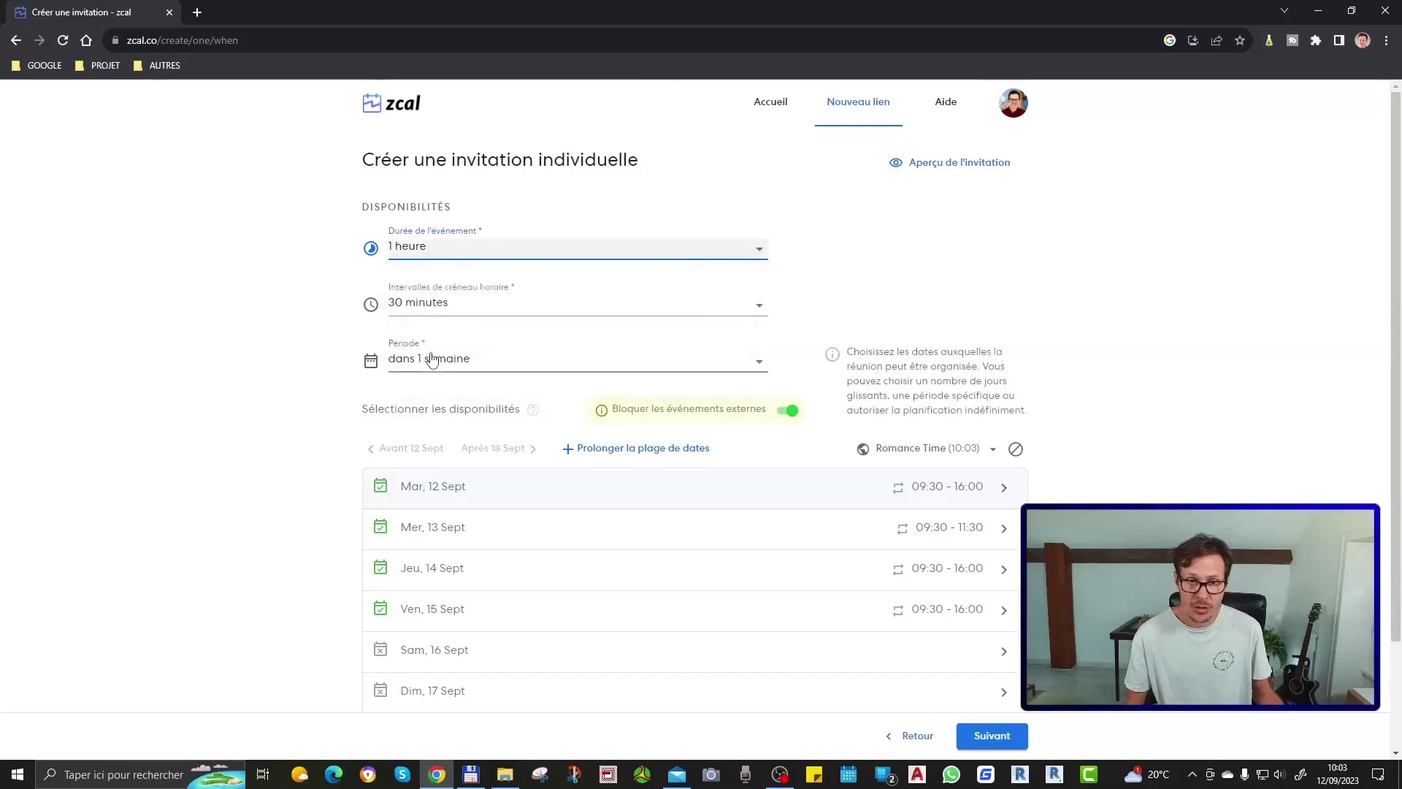
Examine the time slot interval and the available choices for Période without changing either setting
mouse_move(431, 309)
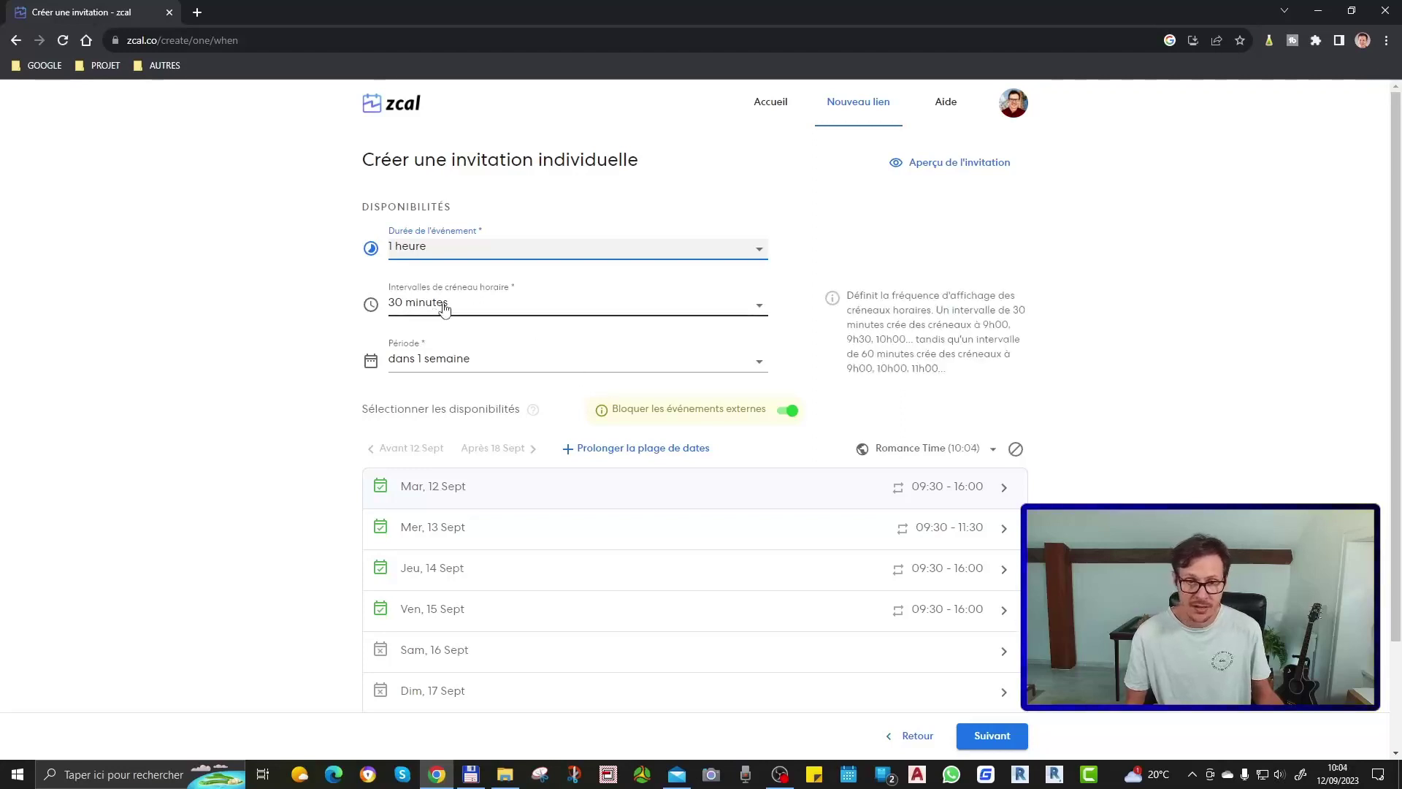
mouse_move(441, 348)
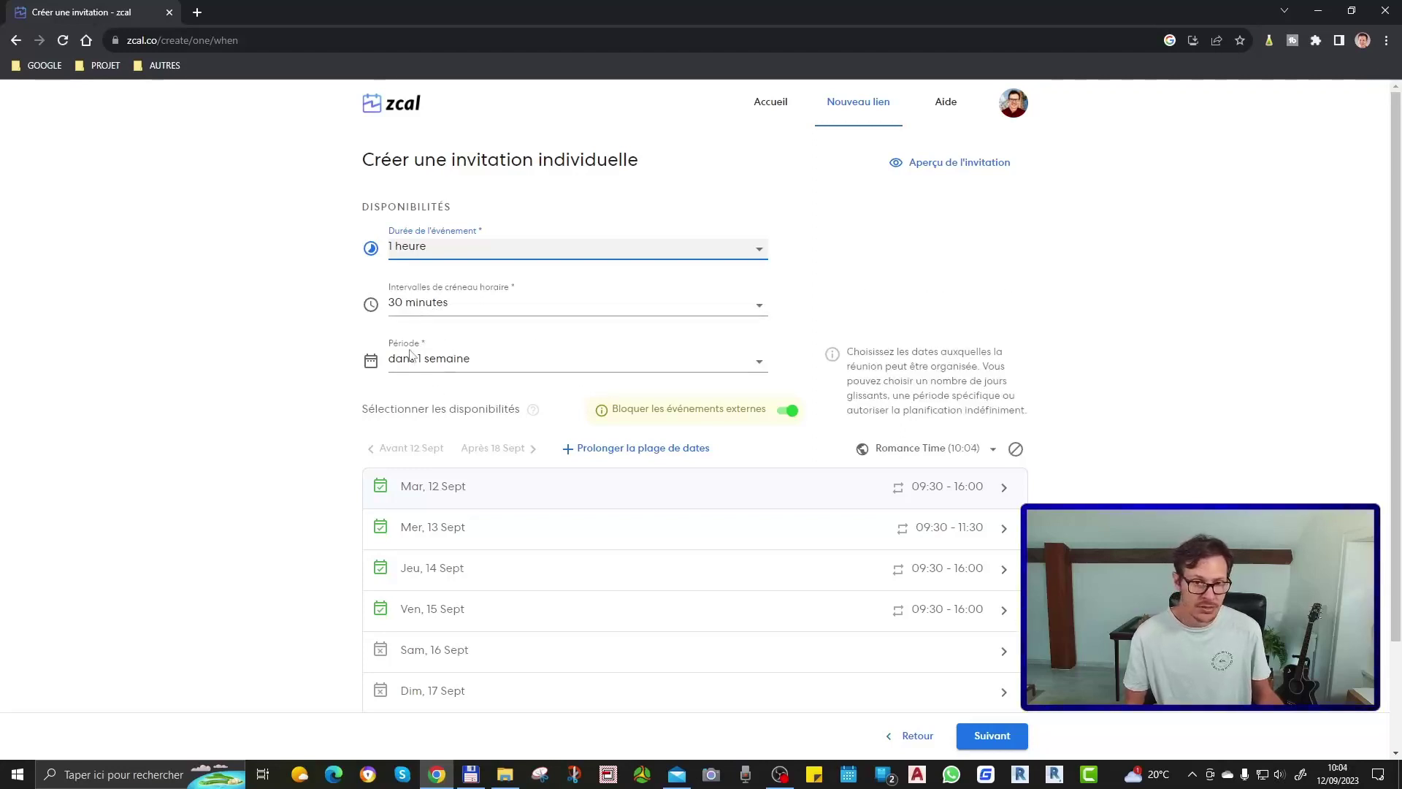
left_click(486, 366)
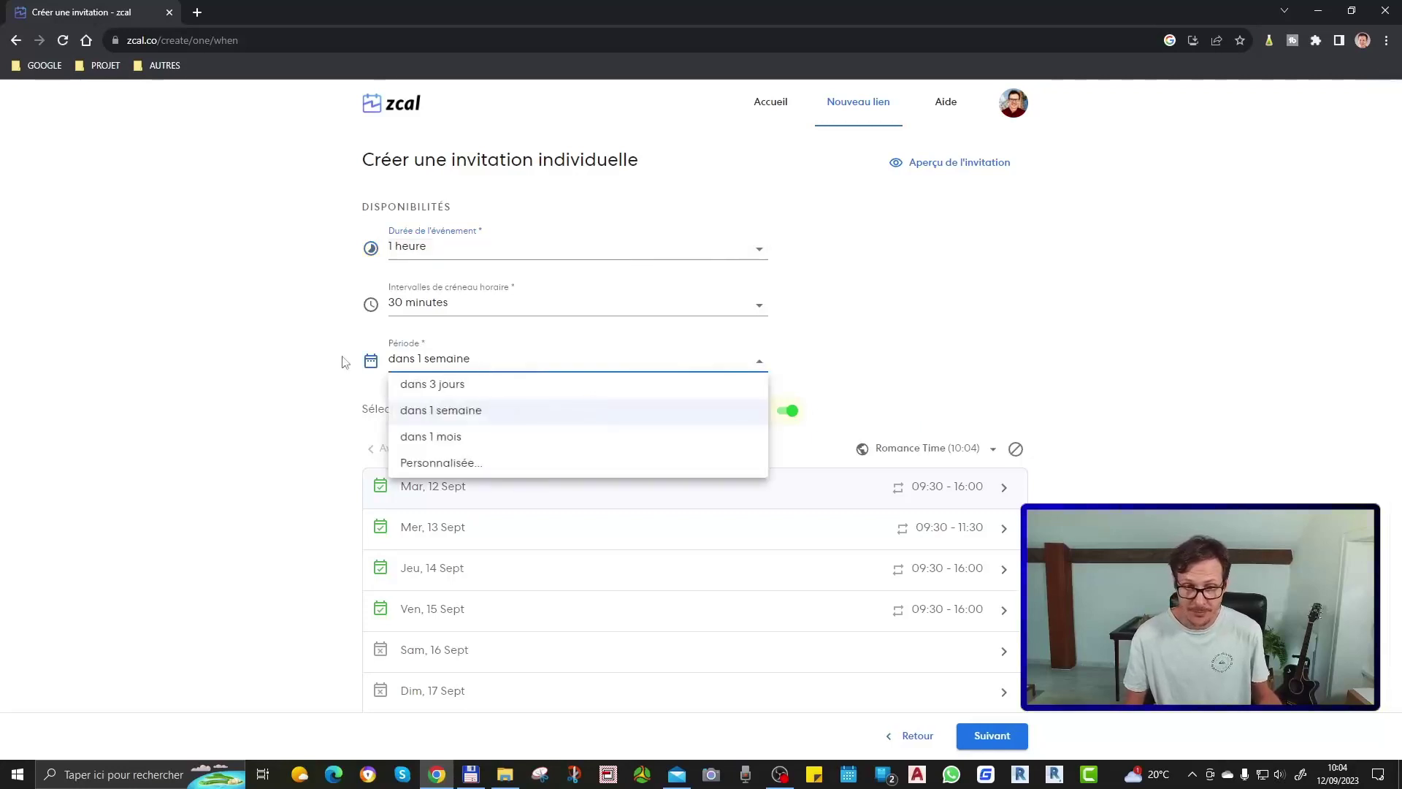
left_click(248, 371)
left_click(428, 361)
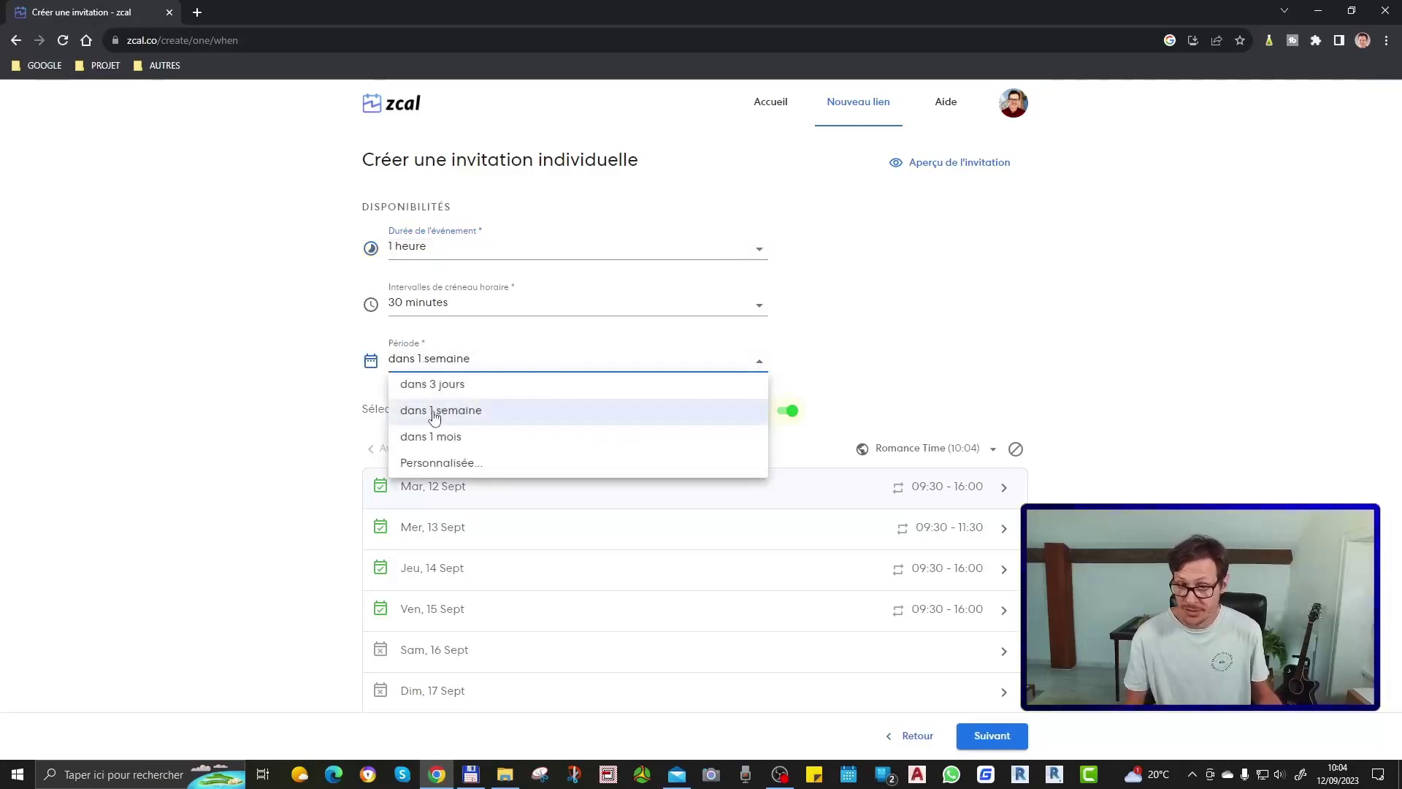
left_click(280, 389)
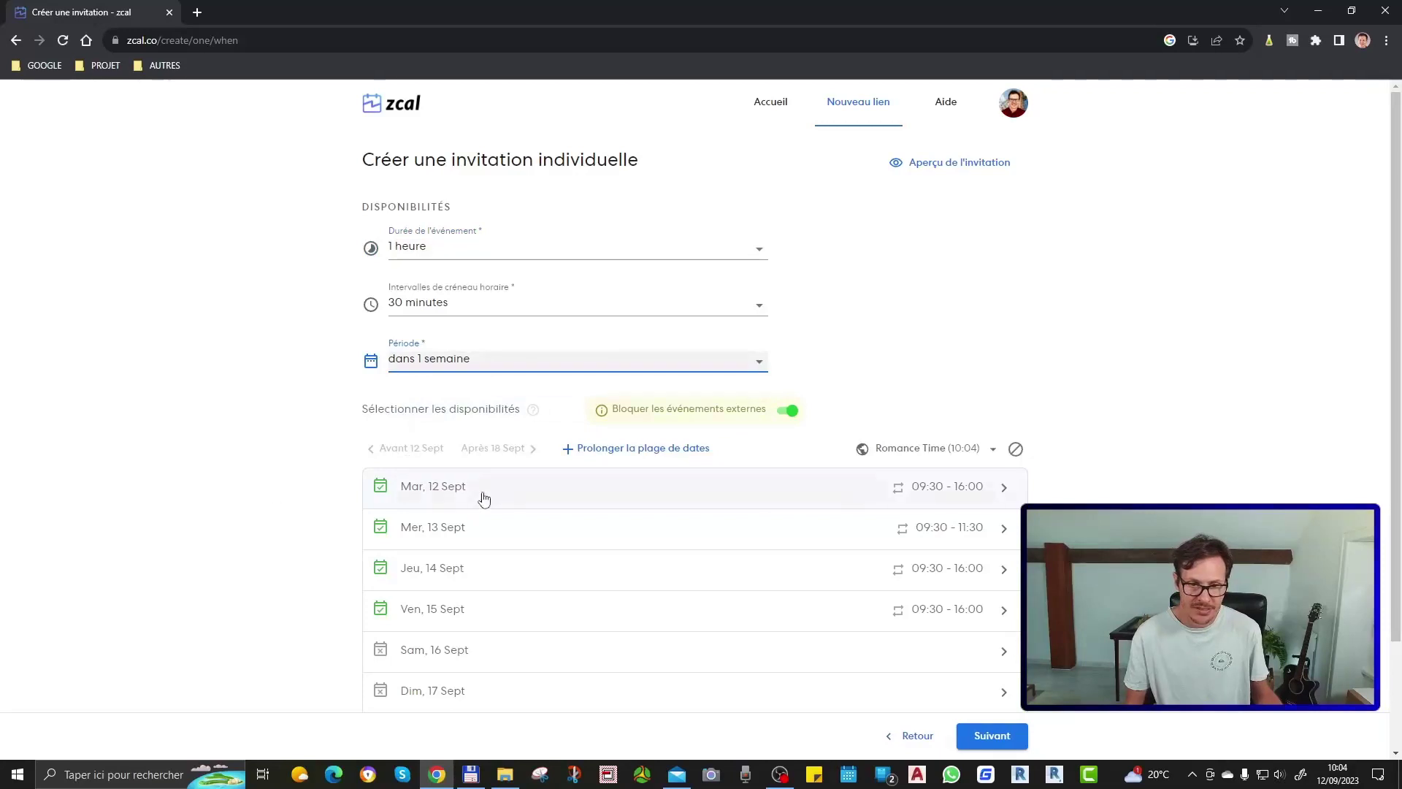
Review the daily availabilities for the week and continue to the invitation's display and scheduling options
scroll(482, 495, "down", 2)
scroll(471, 486, "up", 2)
scroll(471, 480, "down", 2)
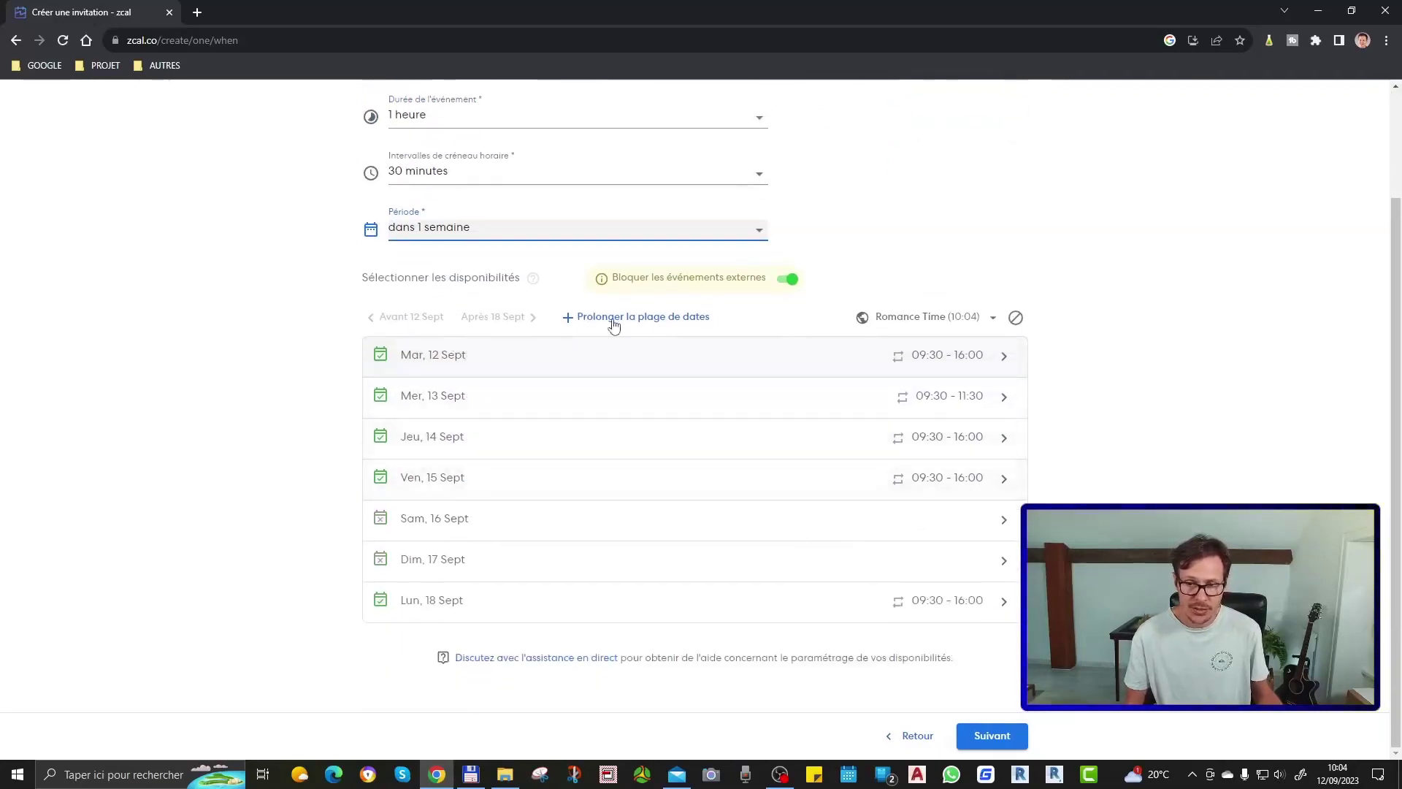
left_click(997, 736)
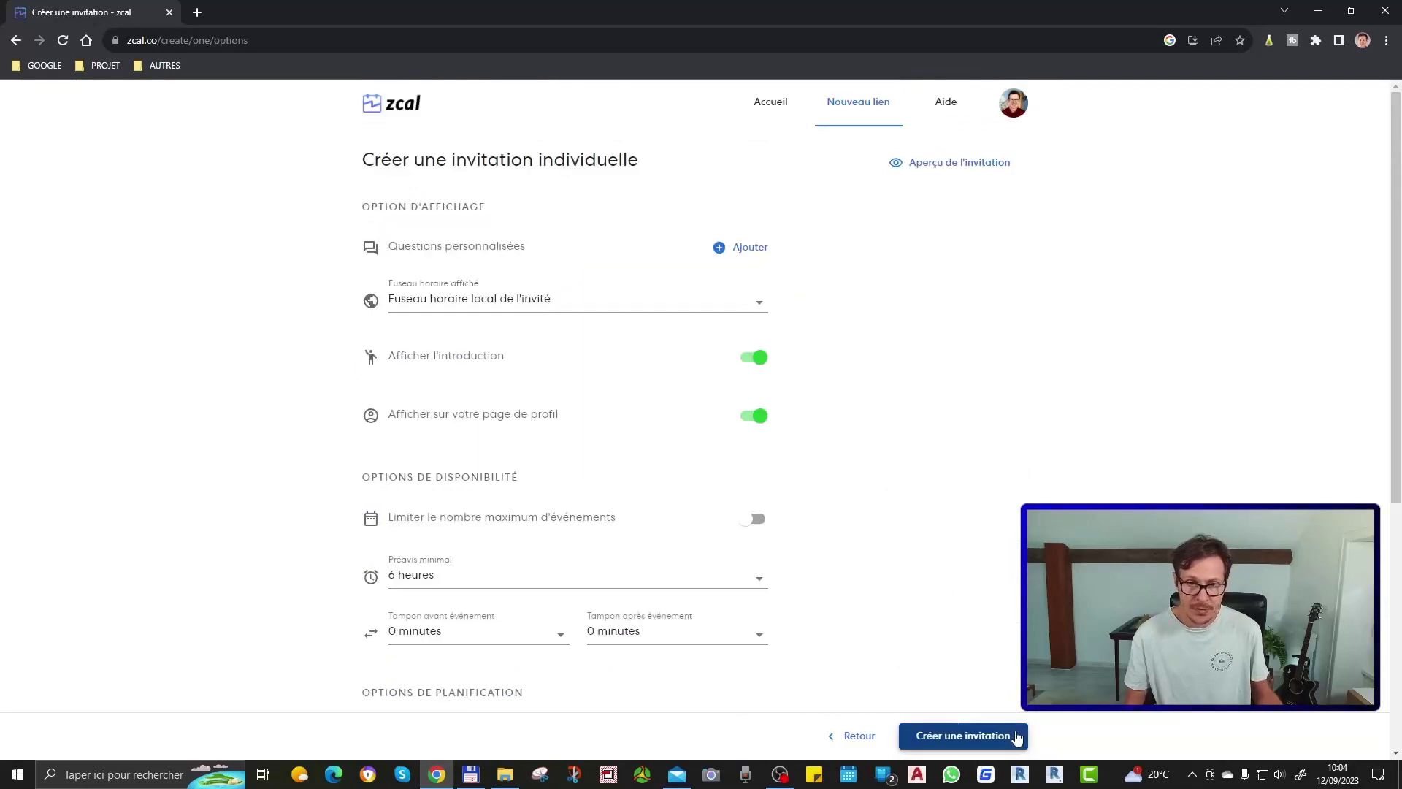
Add a Texte long question to the invitation's custom questions form and discard the form changes
mouse_move(523, 262)
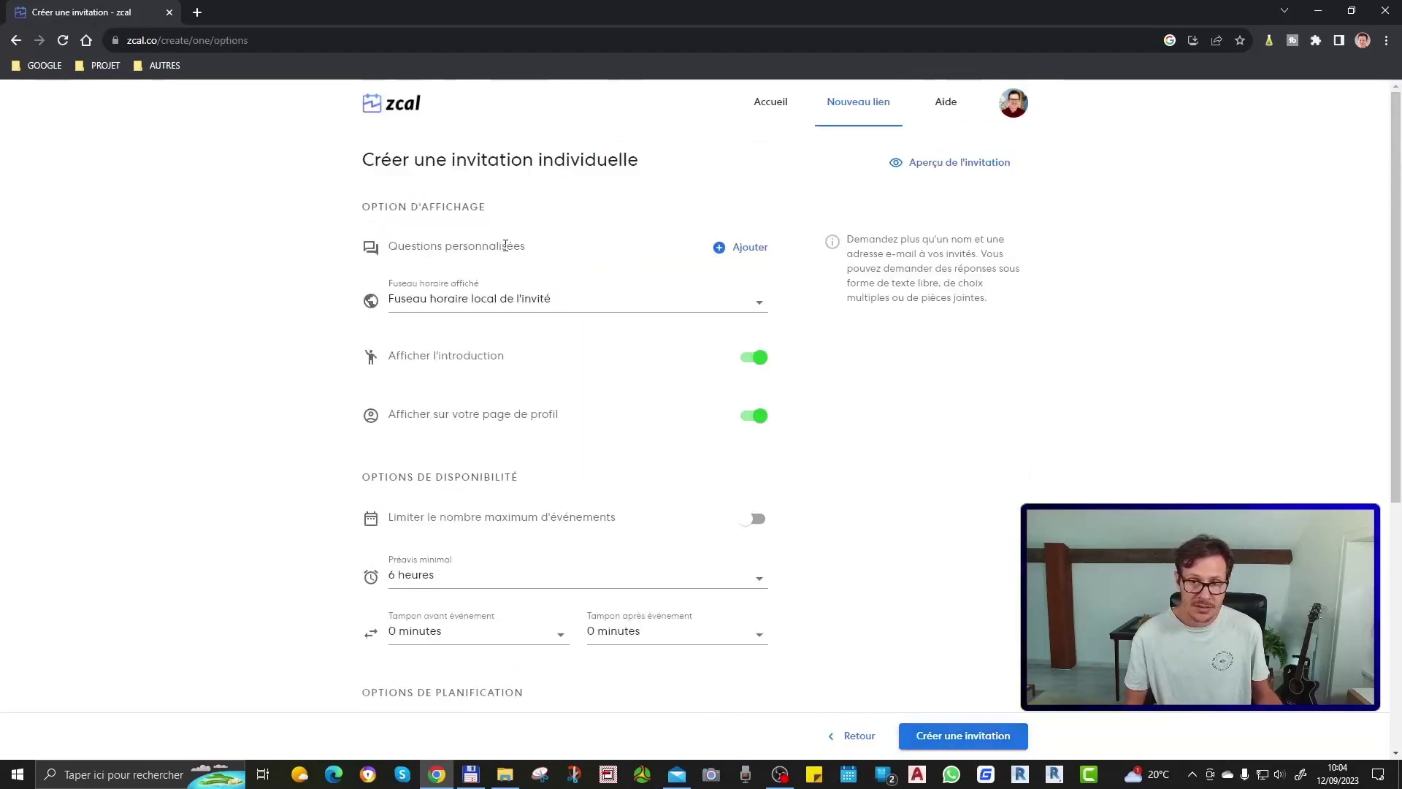
left_click(756, 246)
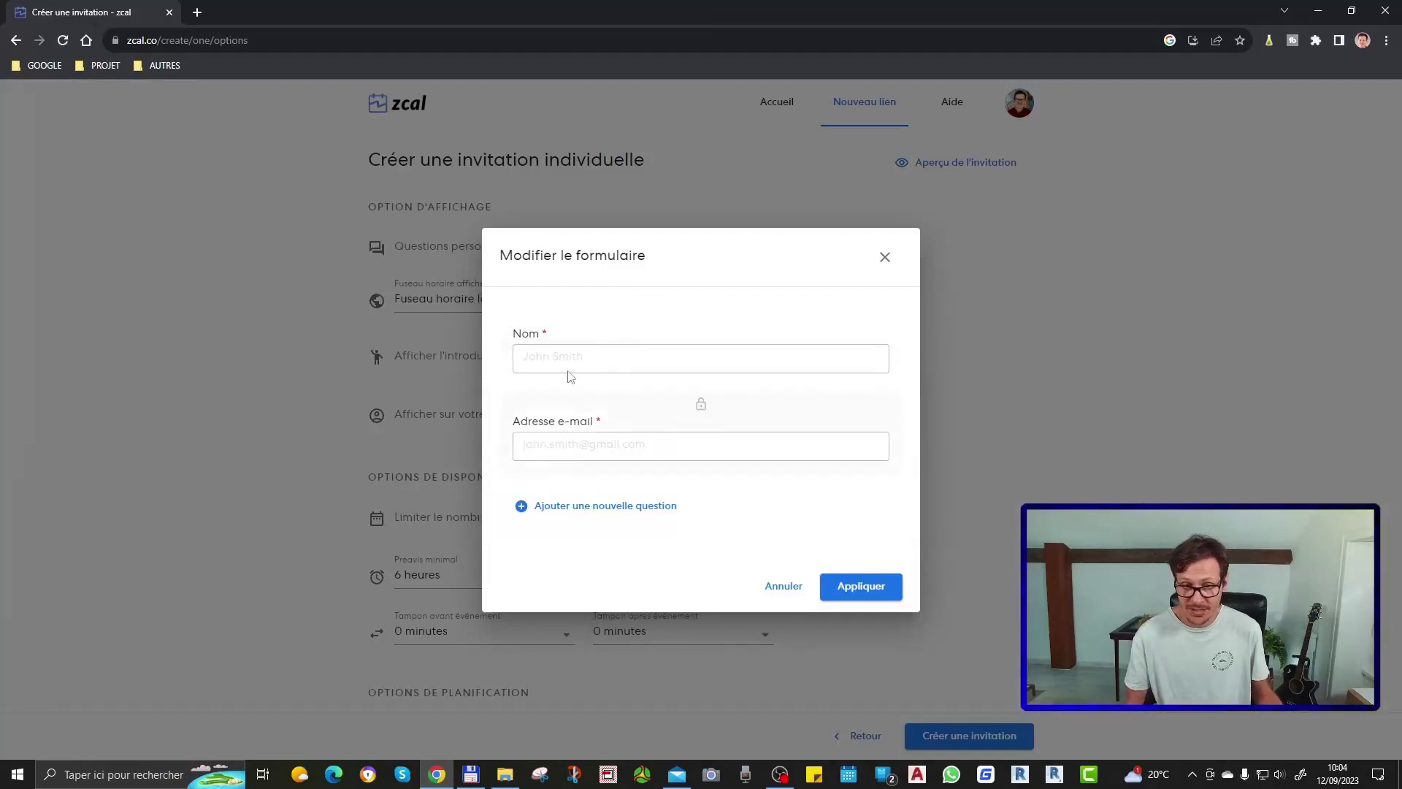
left_click(591, 512)
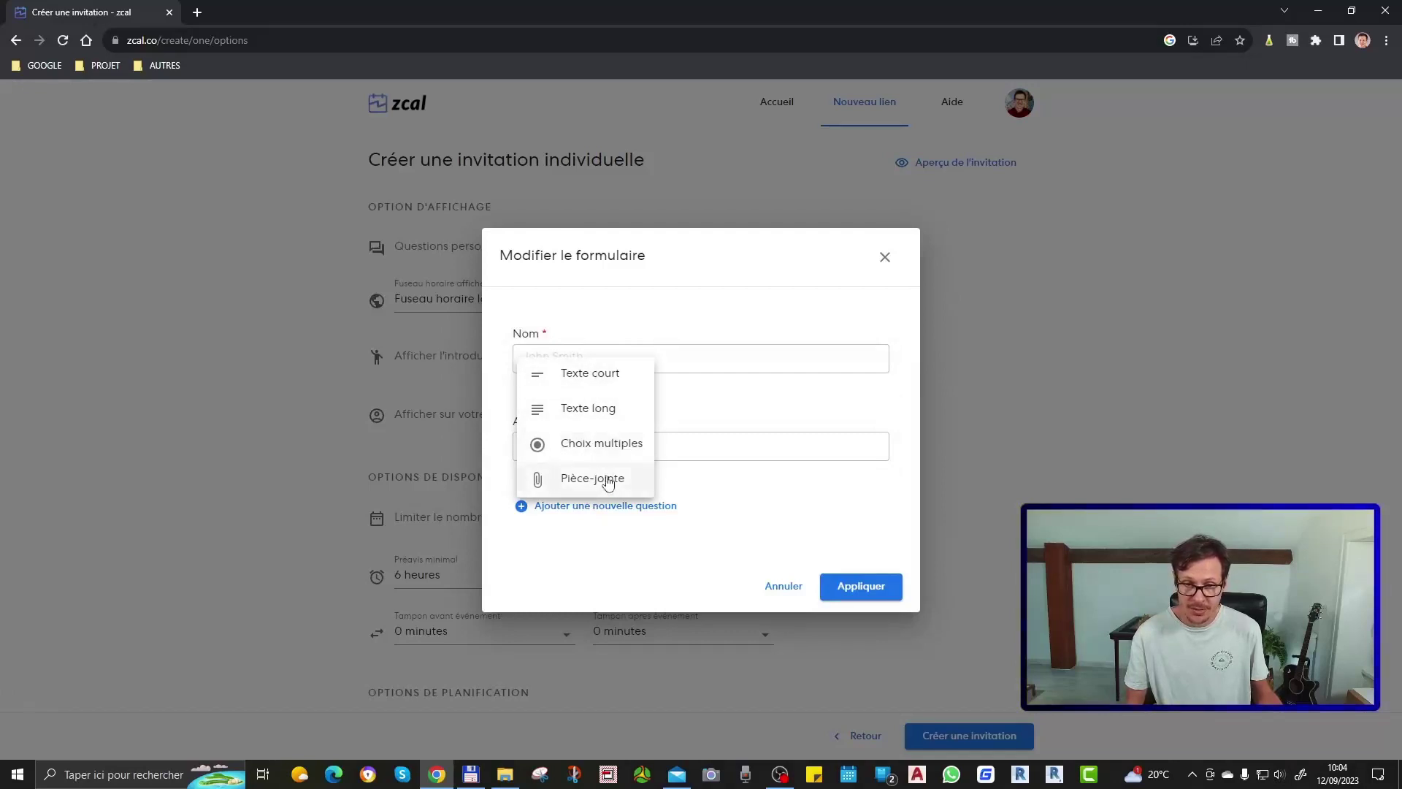
left_click(603, 414)
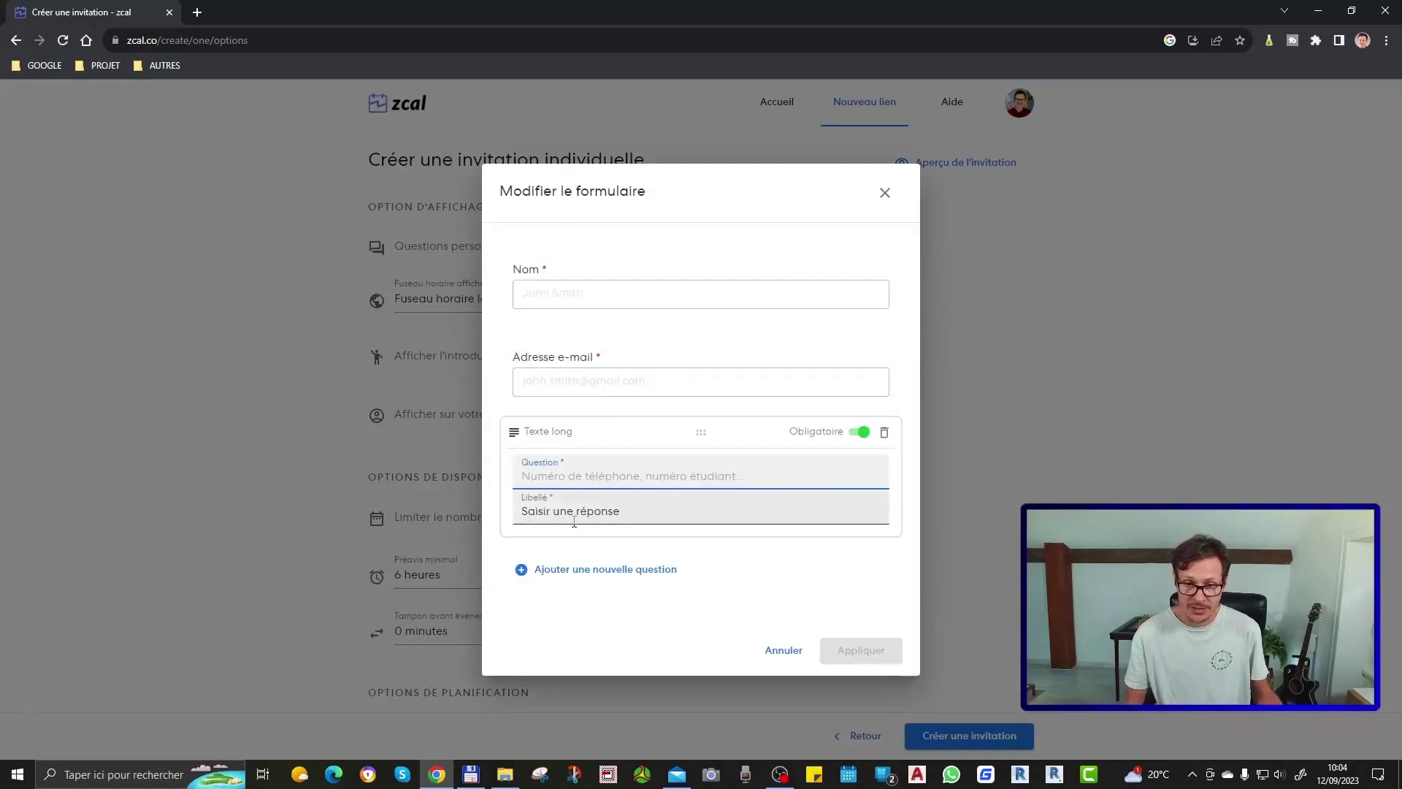
left_click(784, 659)
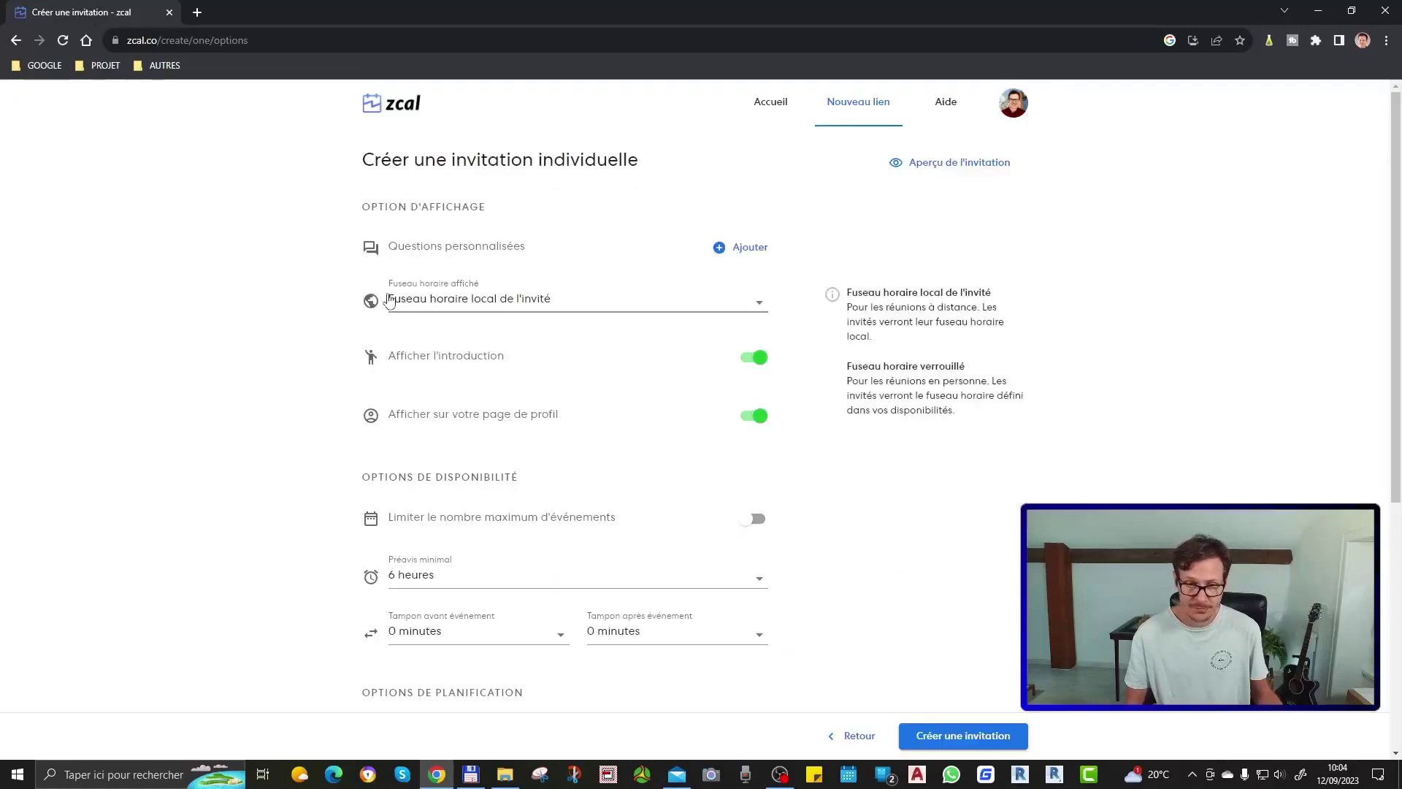
Examine the display options and the available Préavis minimal durations without changing them
scroll(450, 349, "down", 3)
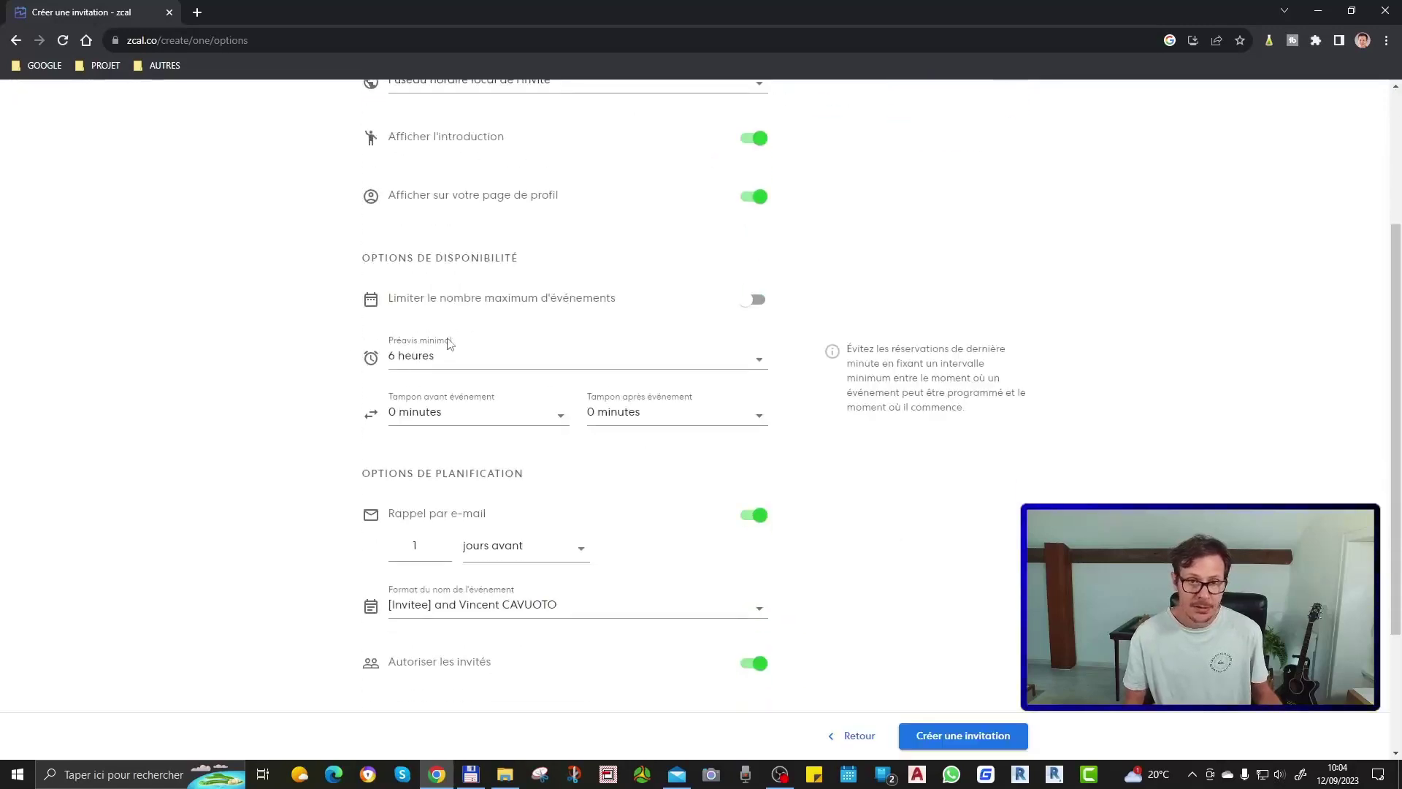
scroll(449, 321, "up", 2)
mouse_move(519, 304)
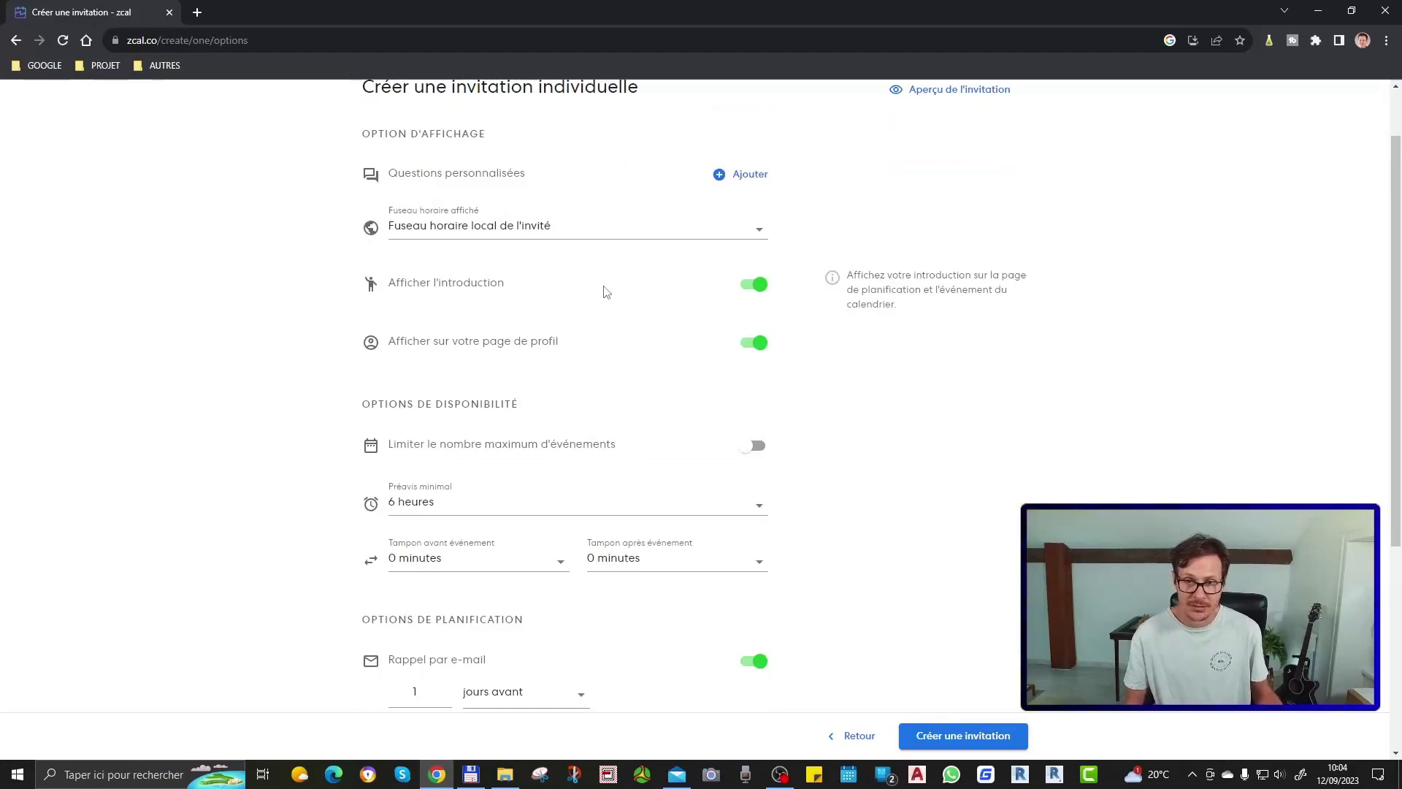
mouse_move(448, 343)
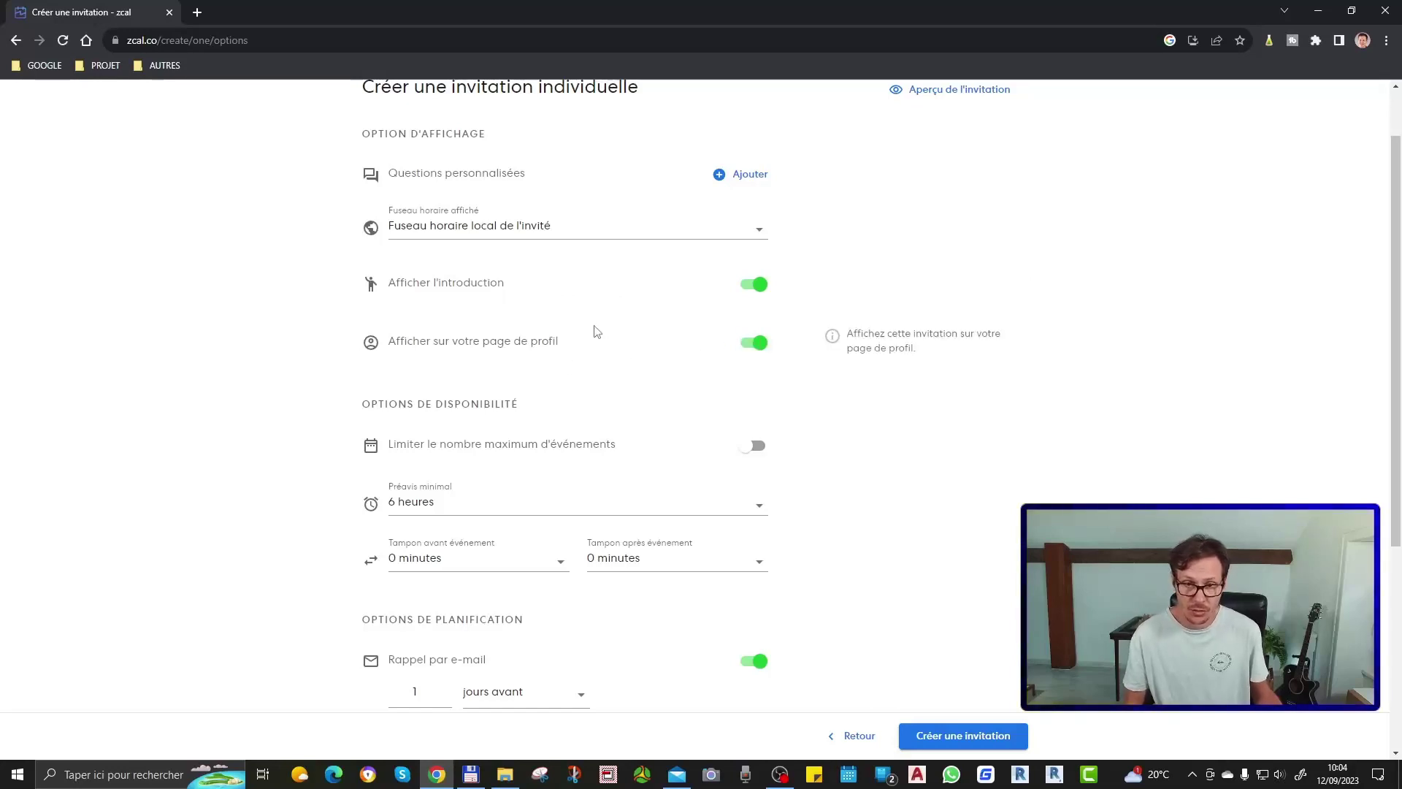
scroll(562, 341, "down", 1)
scroll(431, 294, "down", 2)
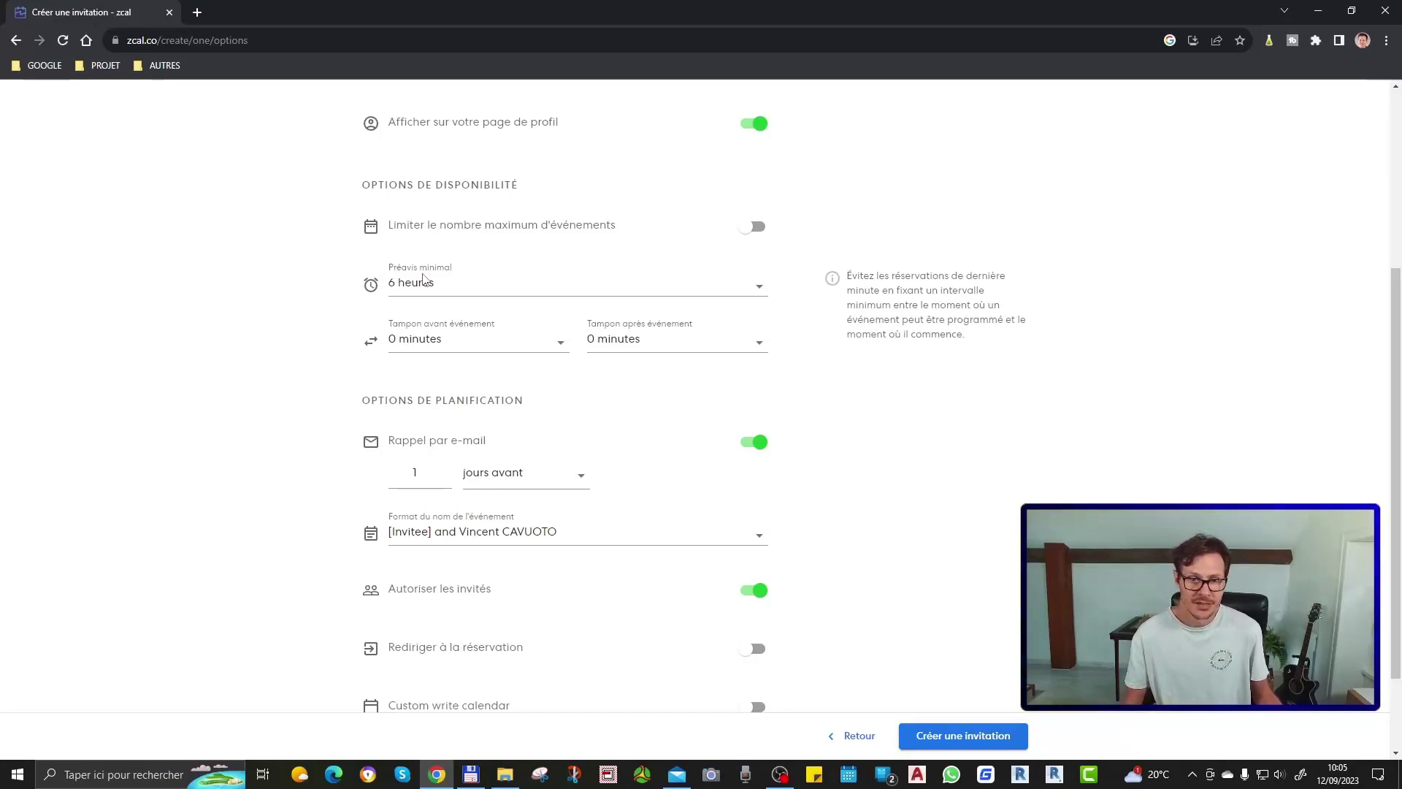
left_click(425, 284)
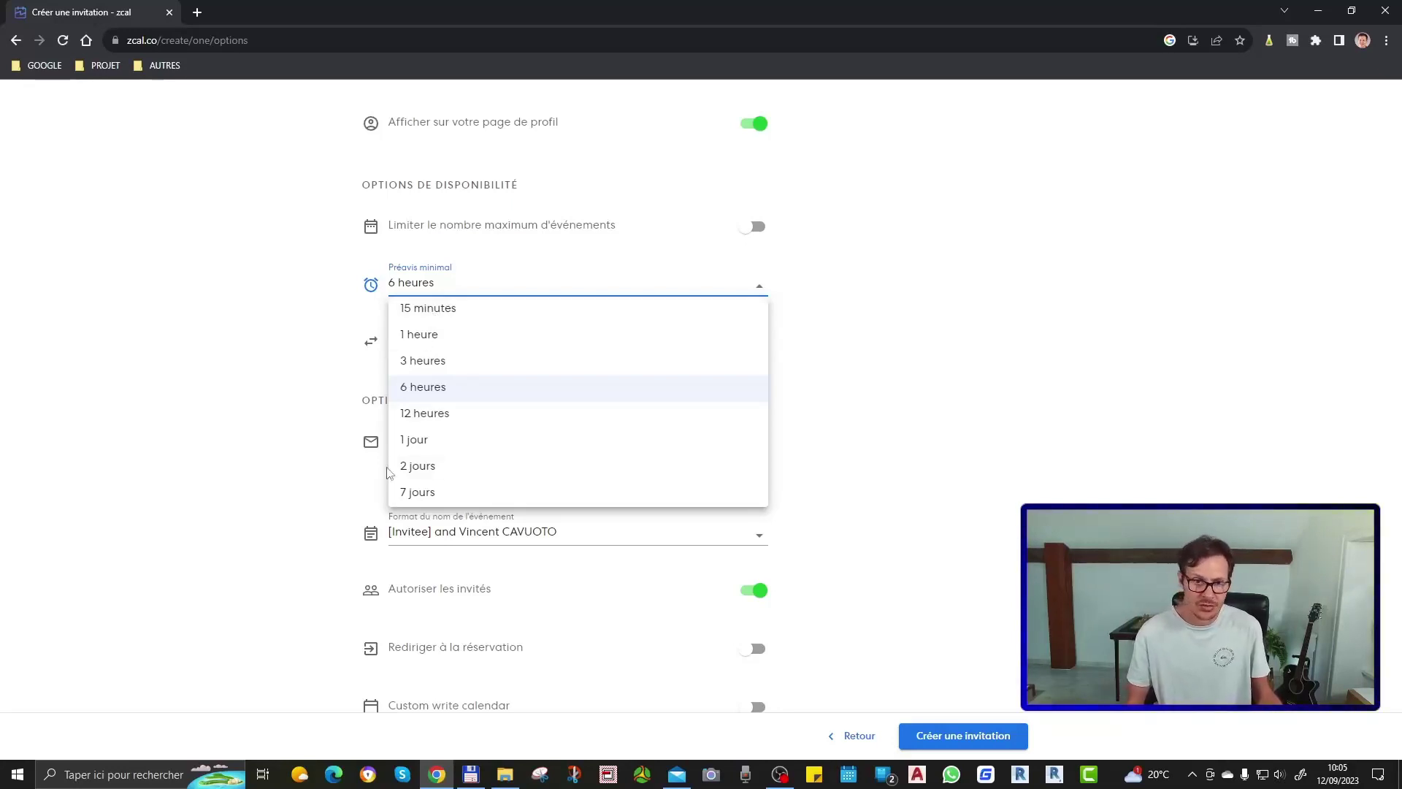
left_click(221, 423)
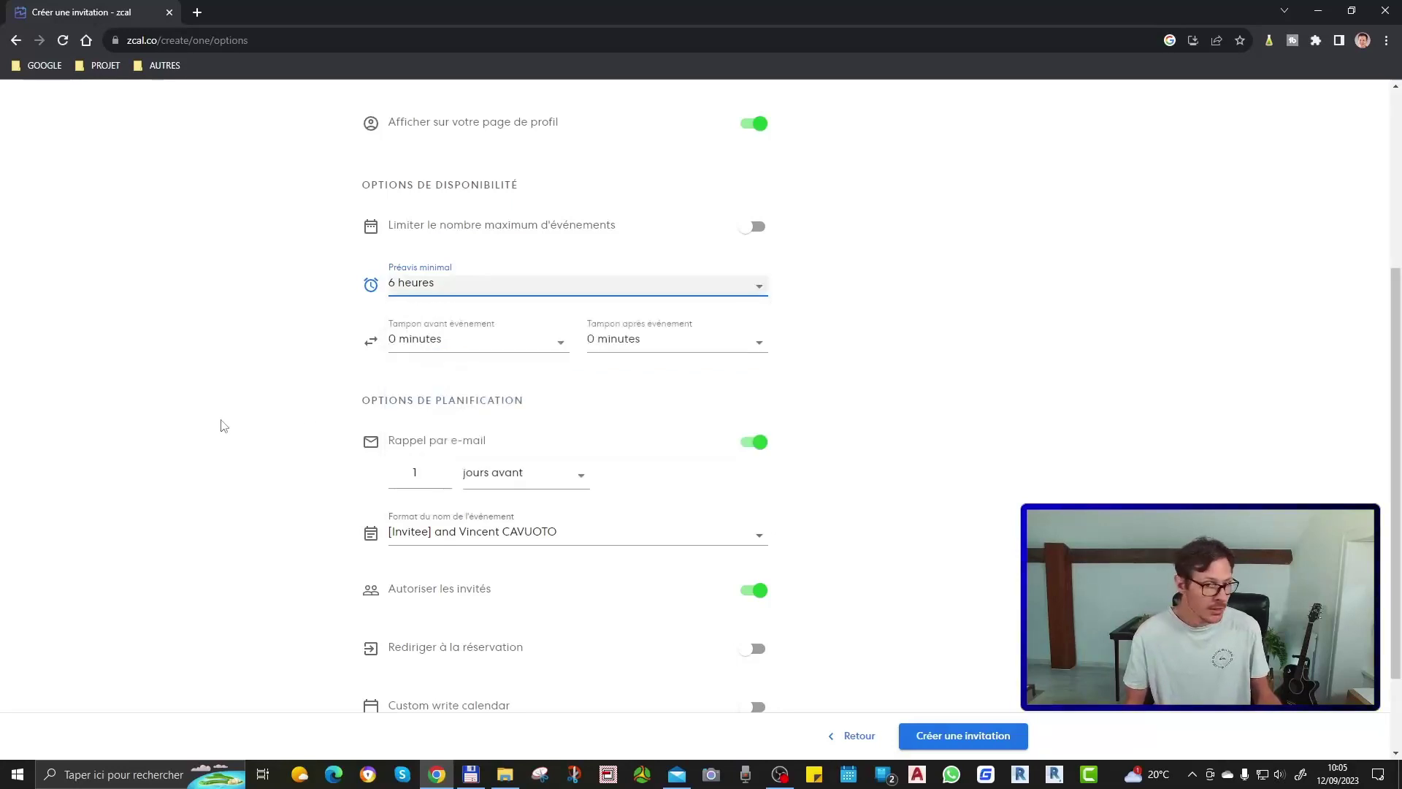
Set the buffers before and after the event to 5 minutes each
left_click(449, 341)
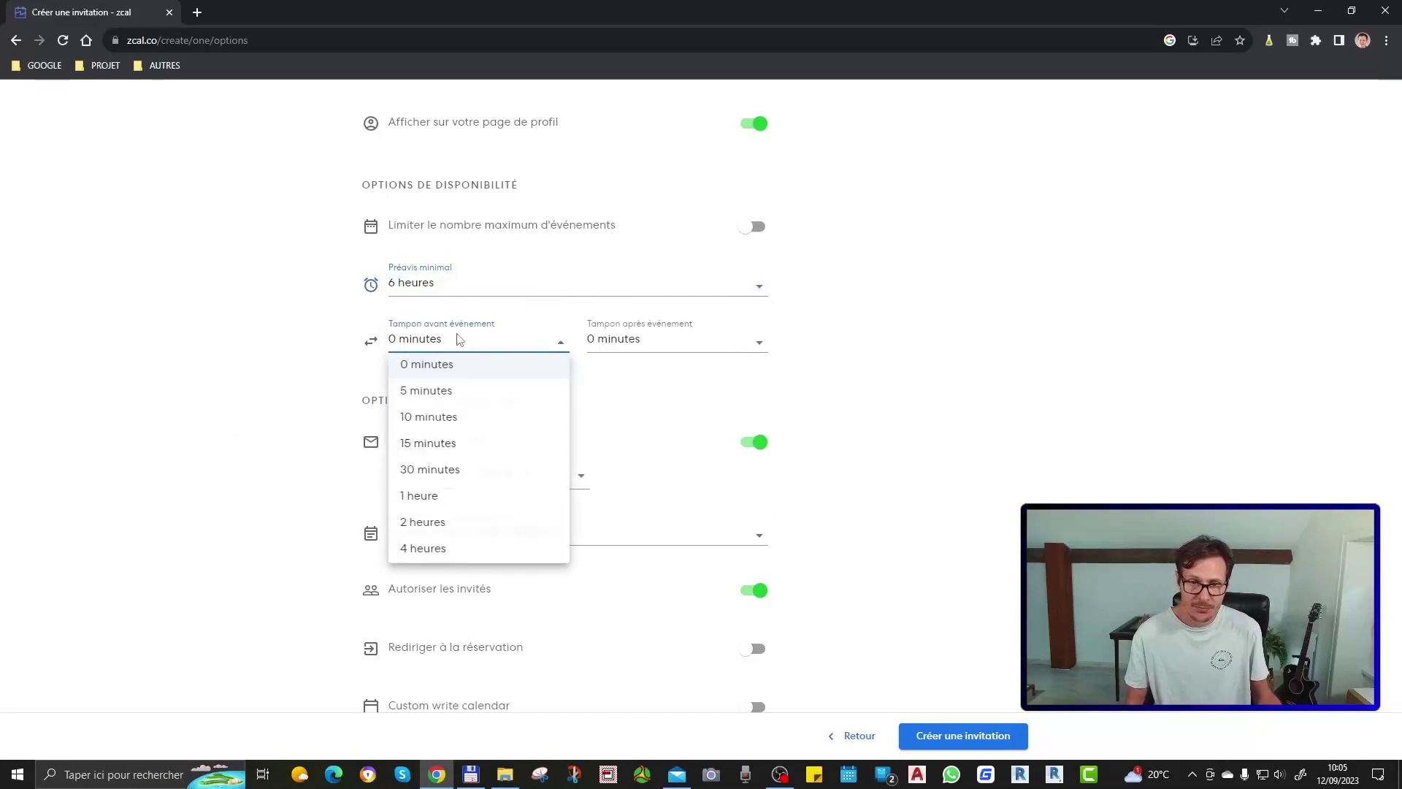
left_click(432, 391)
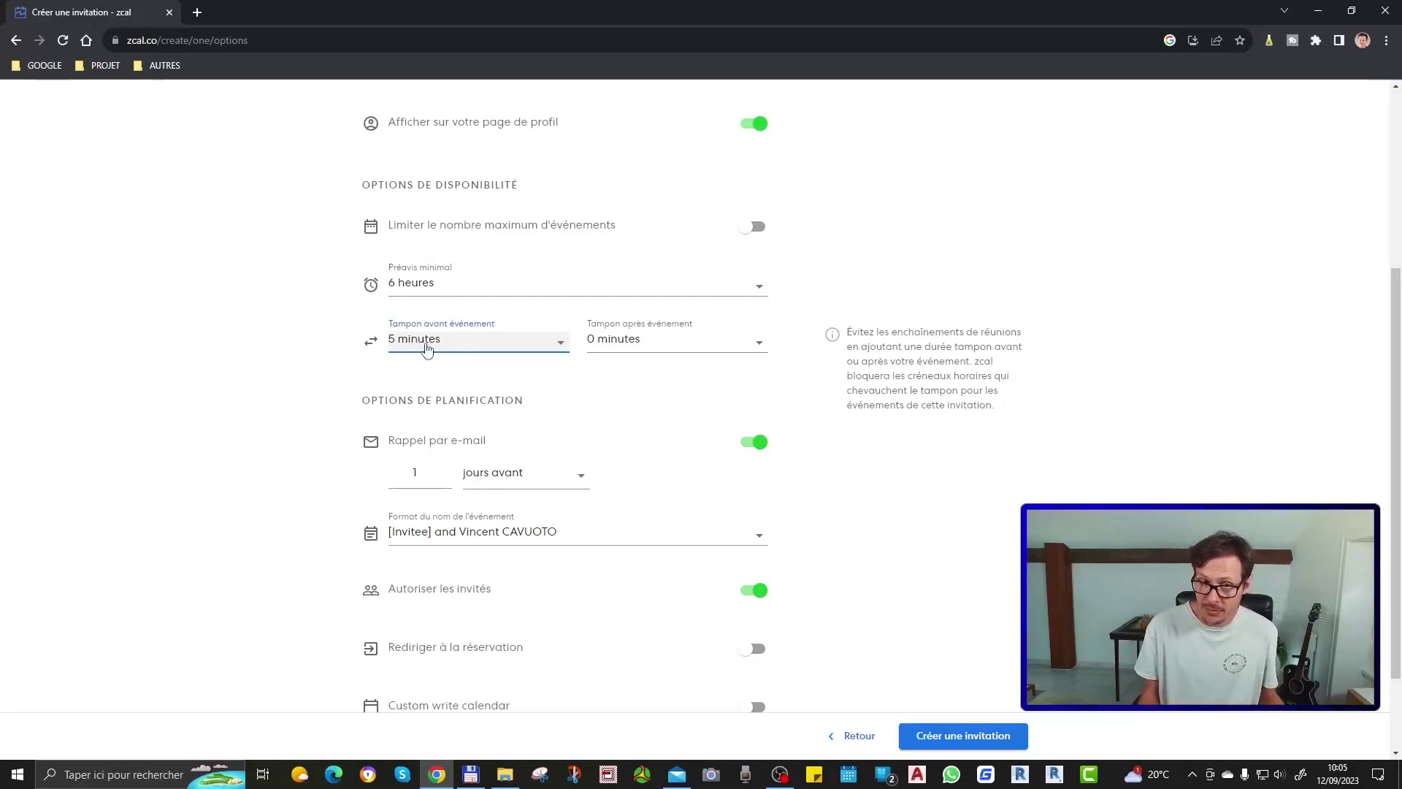
left_click(663, 341)
left_click(660, 391)
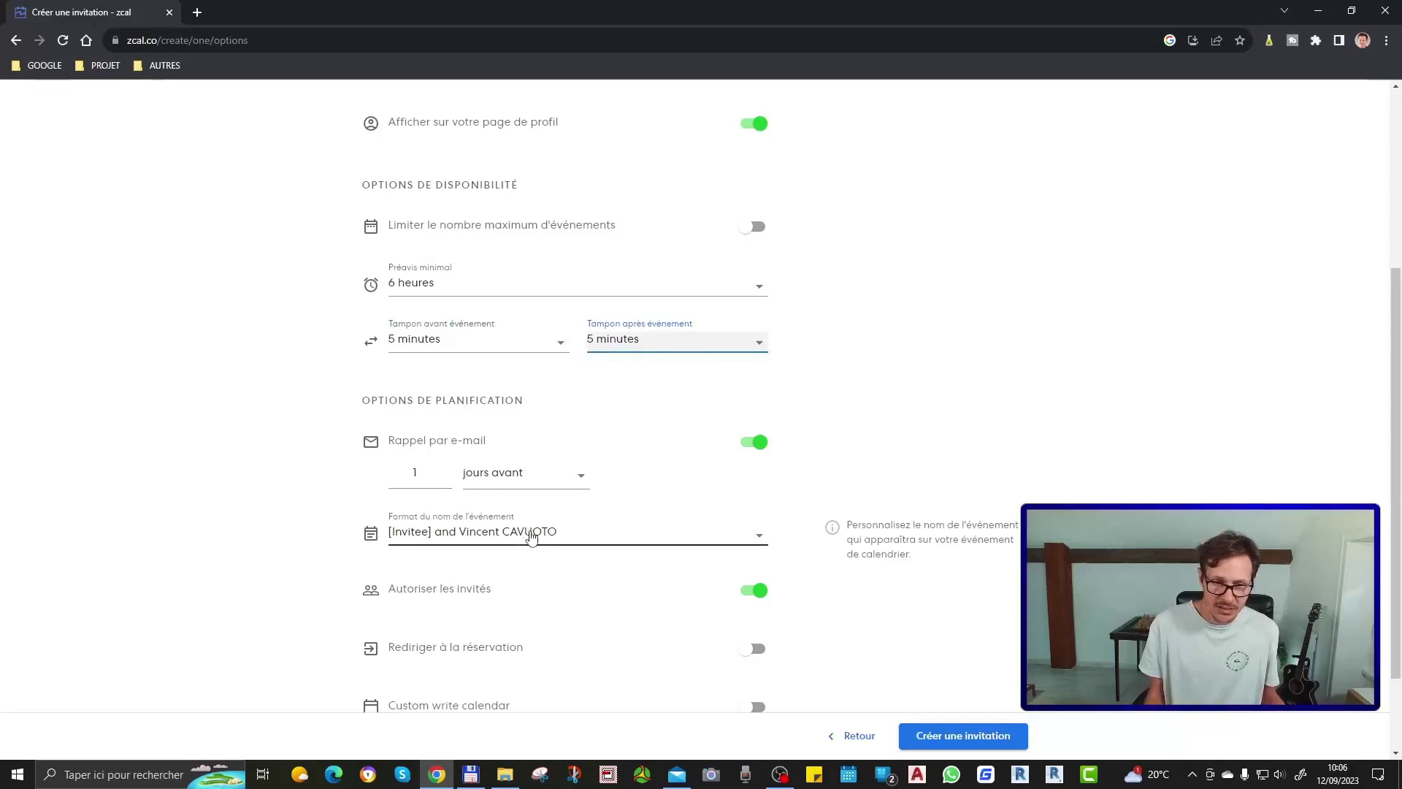
View the time units available for the e-mail reminder without changing the reminder
scroll(531, 531, "down", 1)
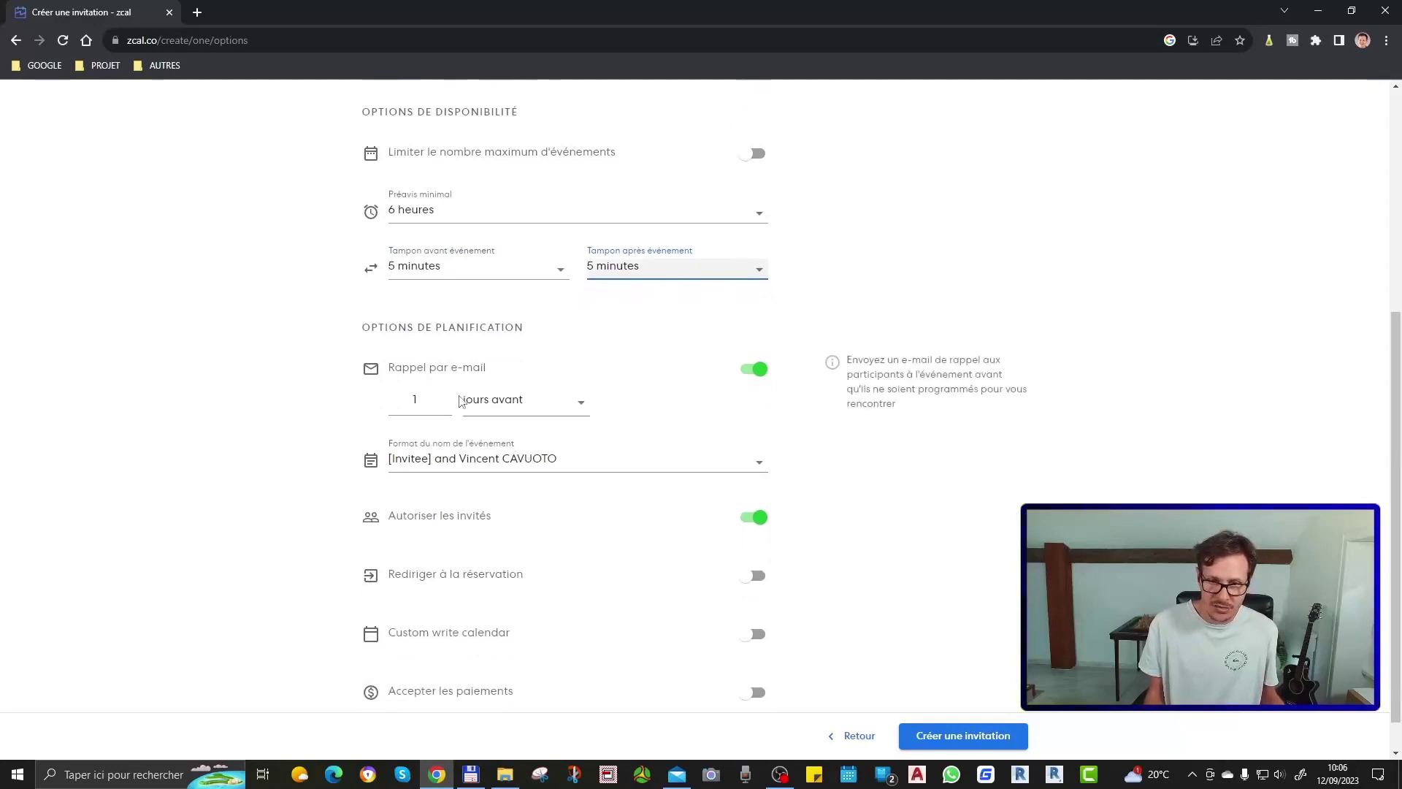
left_click(498, 410)
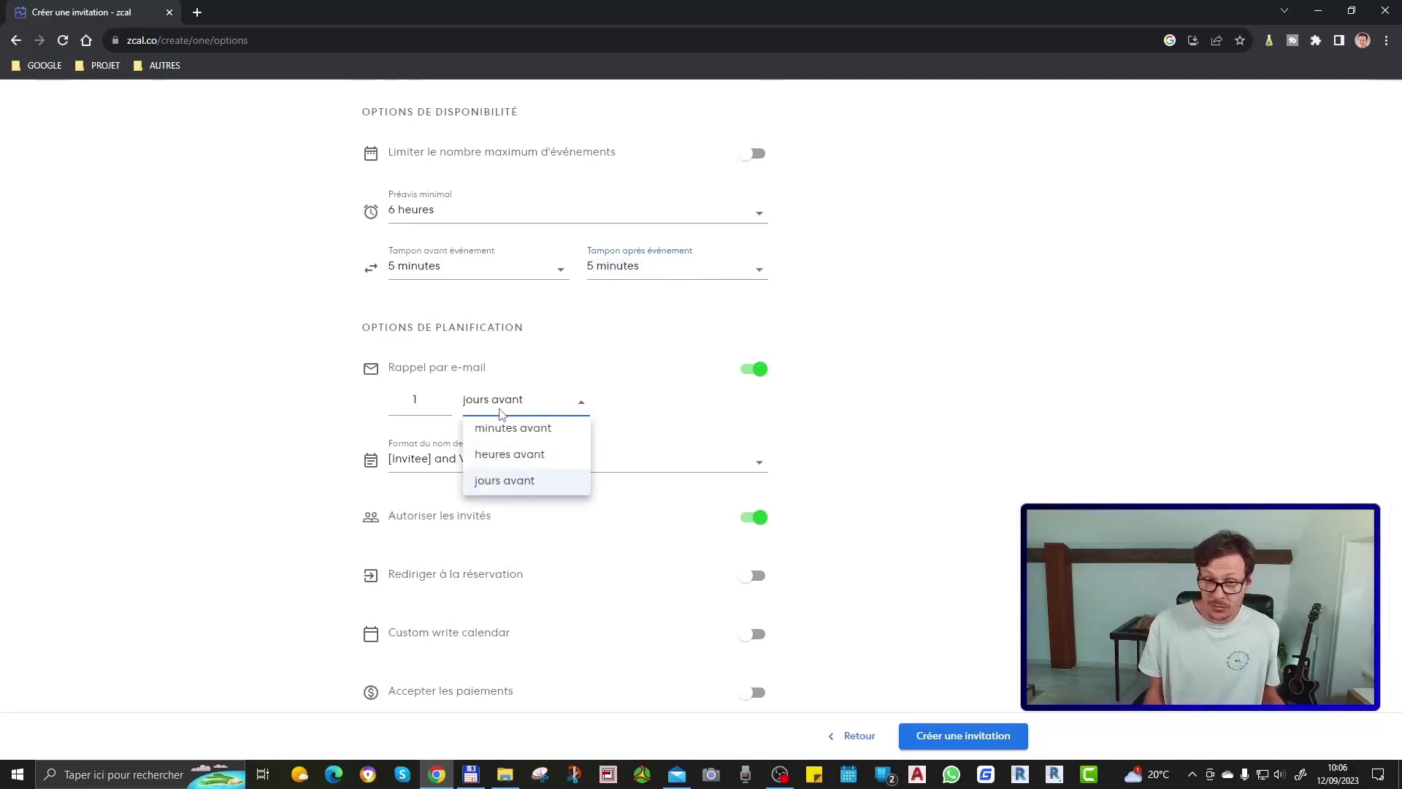
left_click(420, 404)
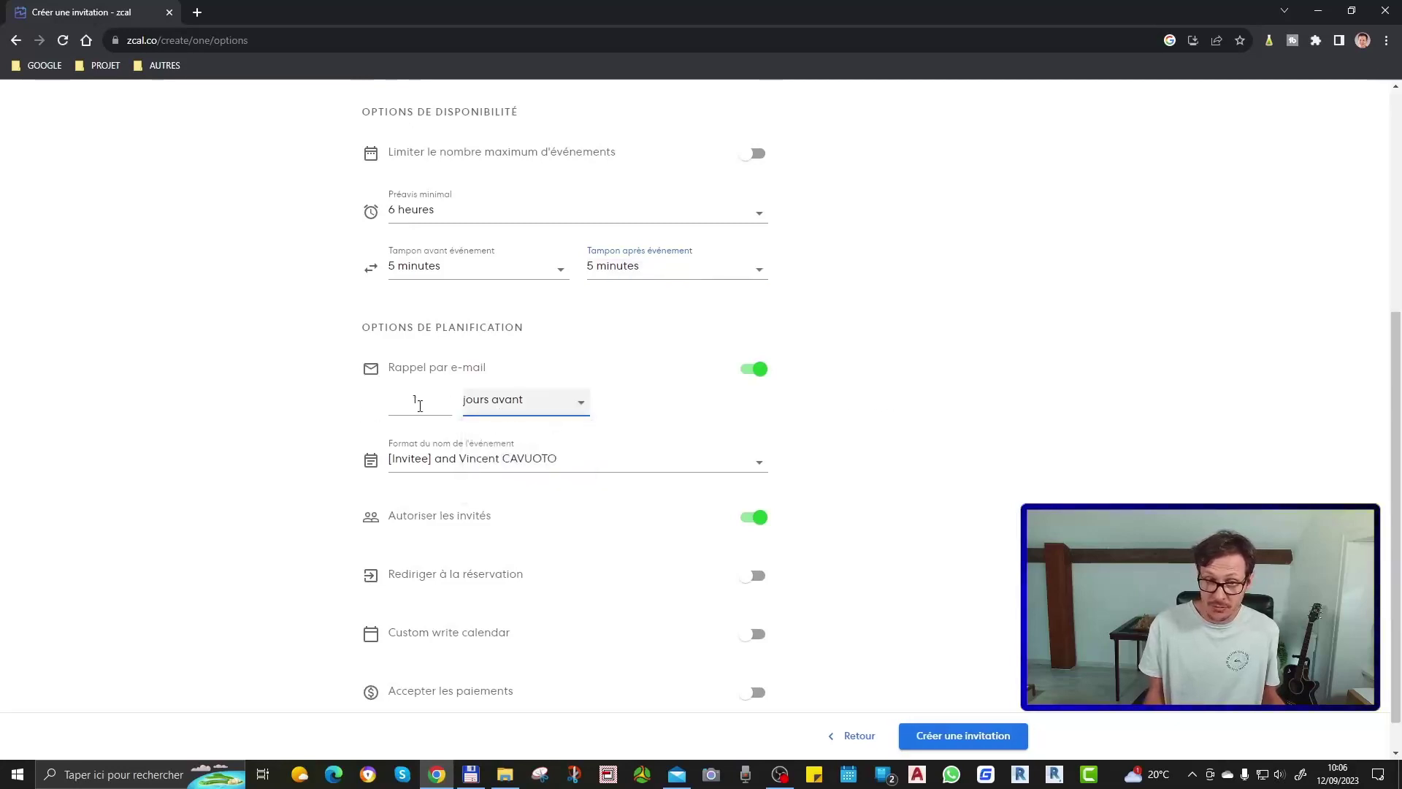
left_click(516, 408)
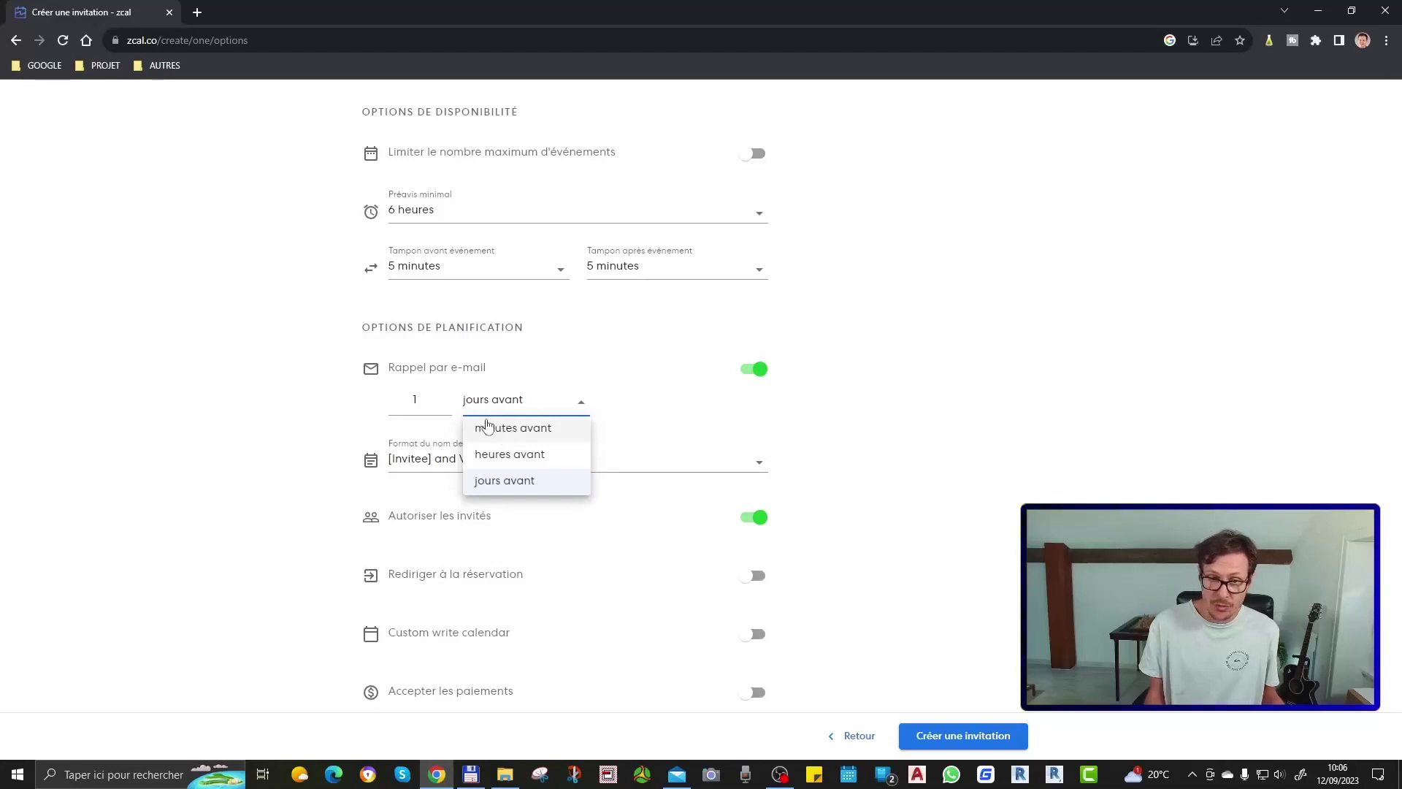
left_click(278, 460)
View the available formats for the calendar event's name without choosing another one
scroll(453, 430, "down", 1)
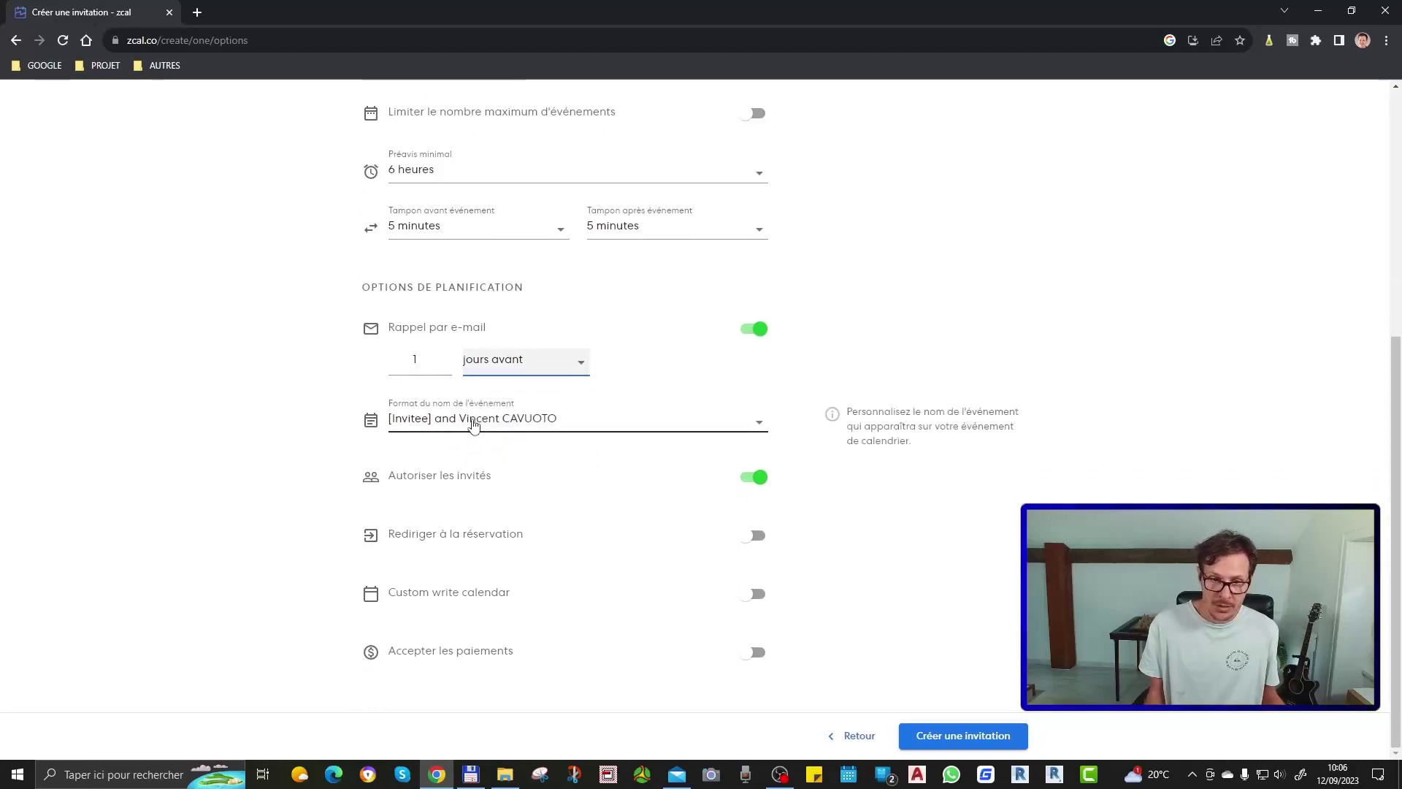
left_click(658, 429)
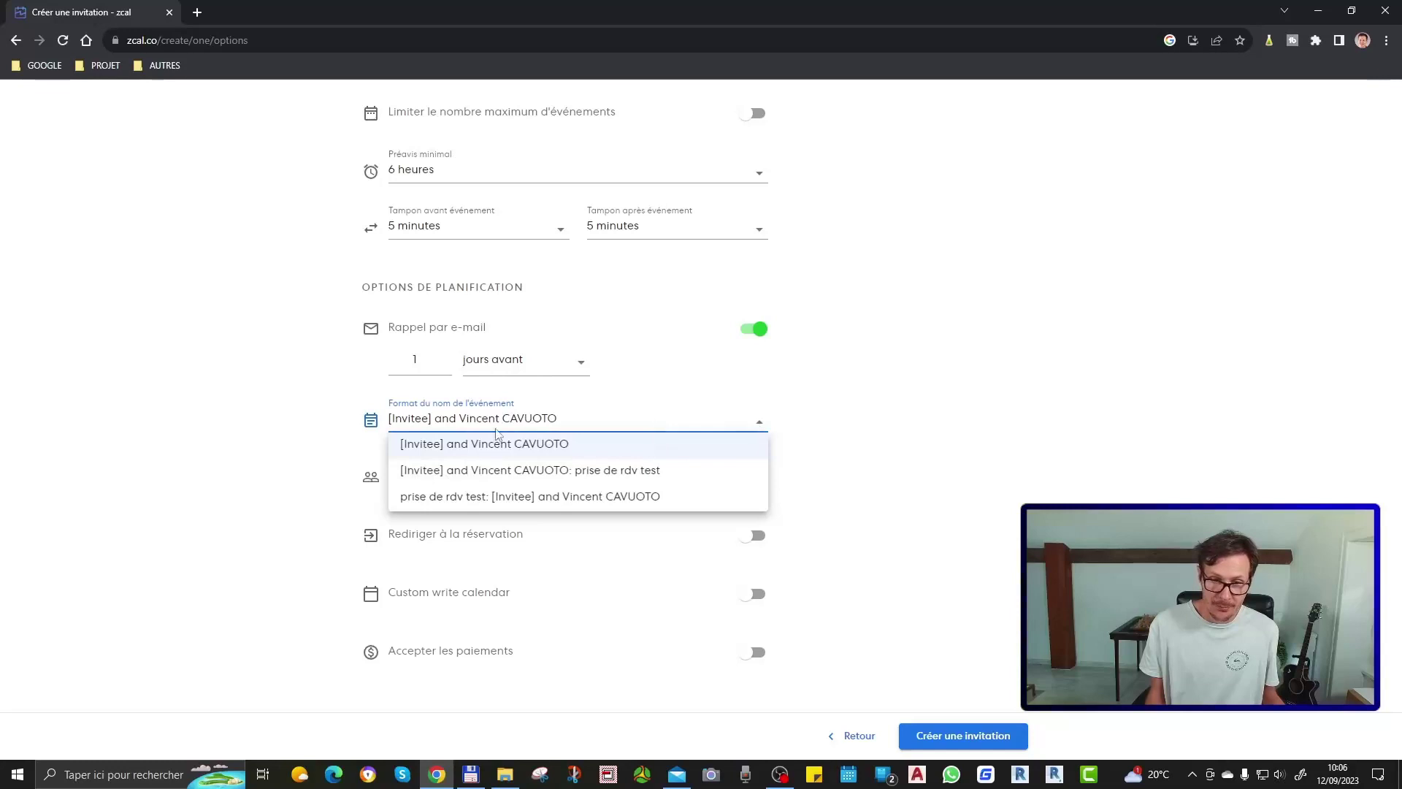
left_click(183, 451)
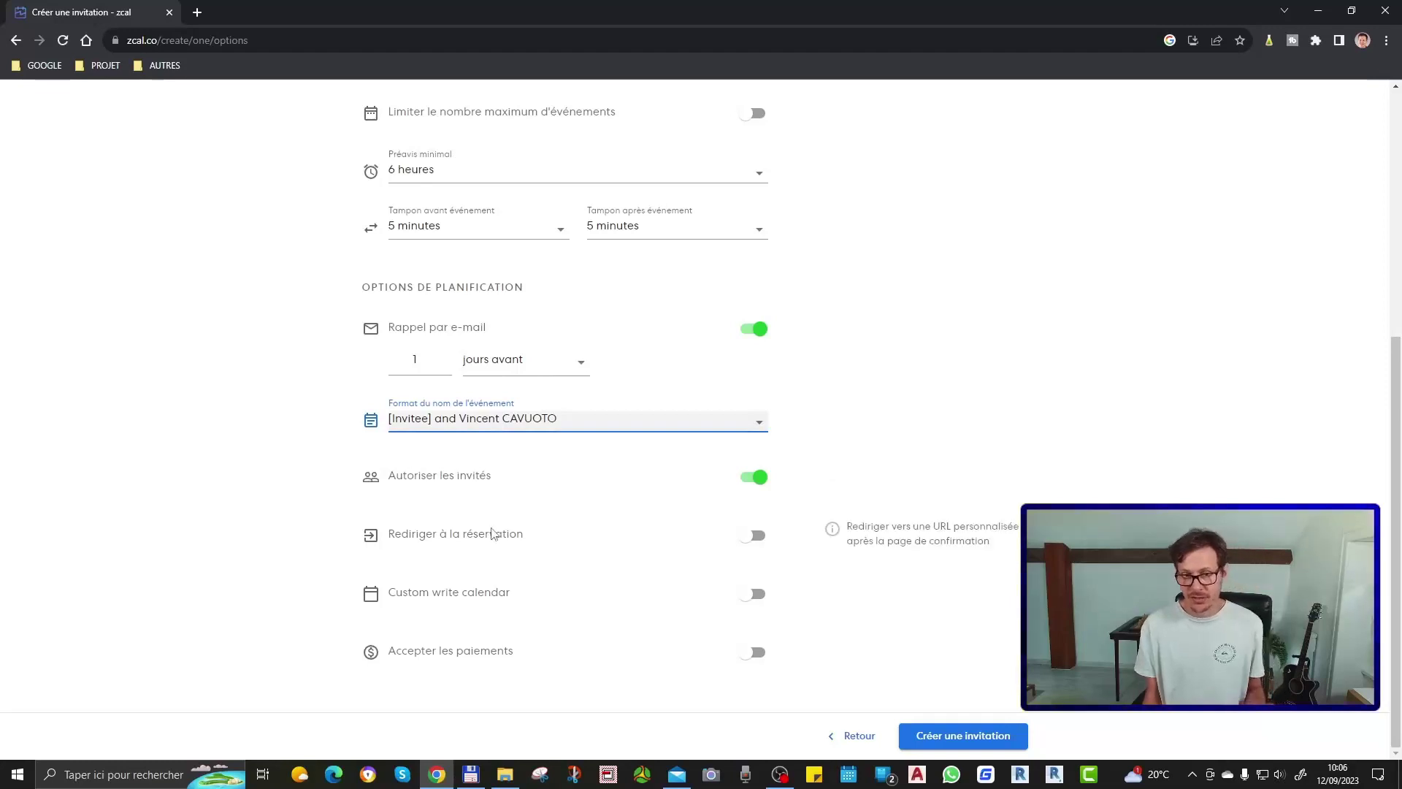
Enable Rediriger à la réservation and Accepter les paiements in turn to view their fields, disabling each again
left_click(753, 537)
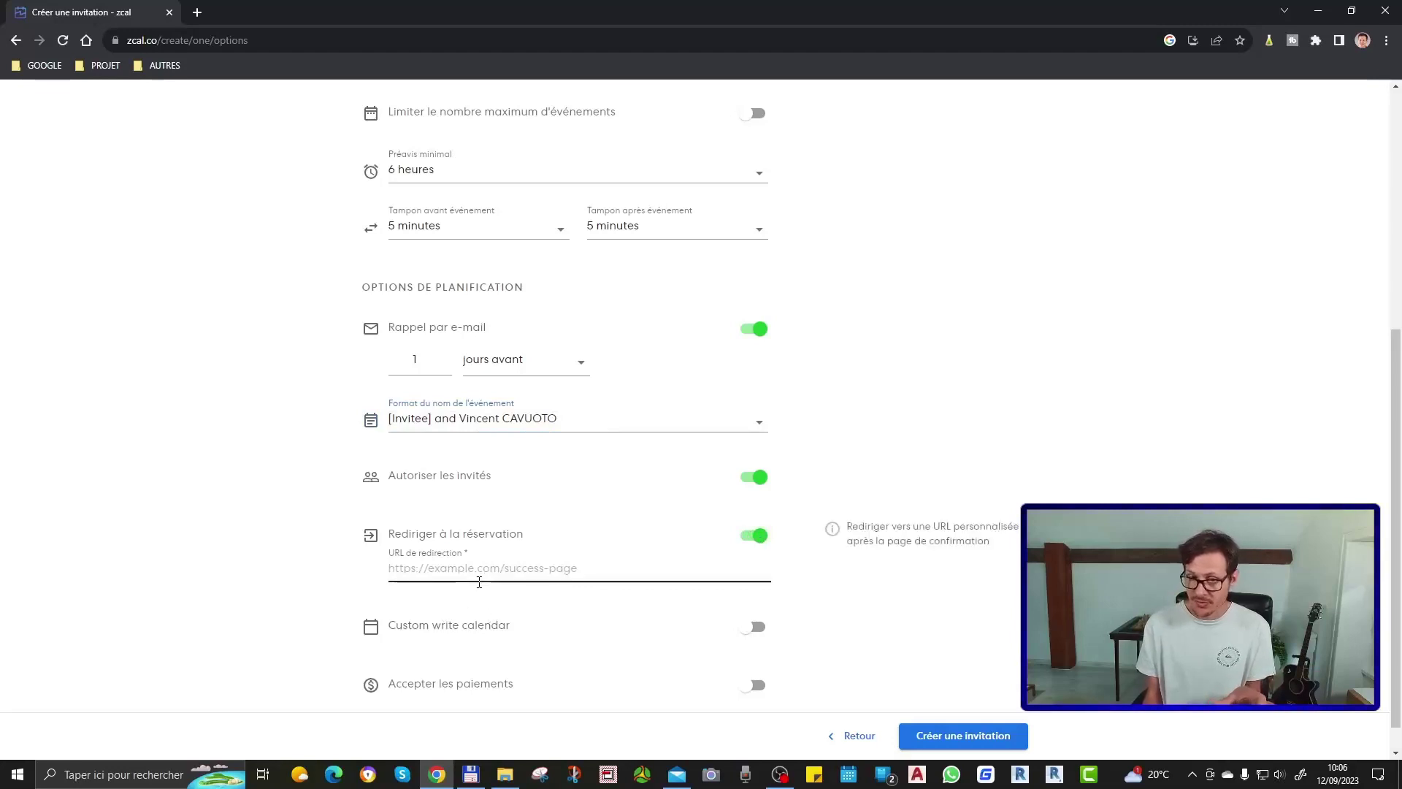
left_click(752, 541)
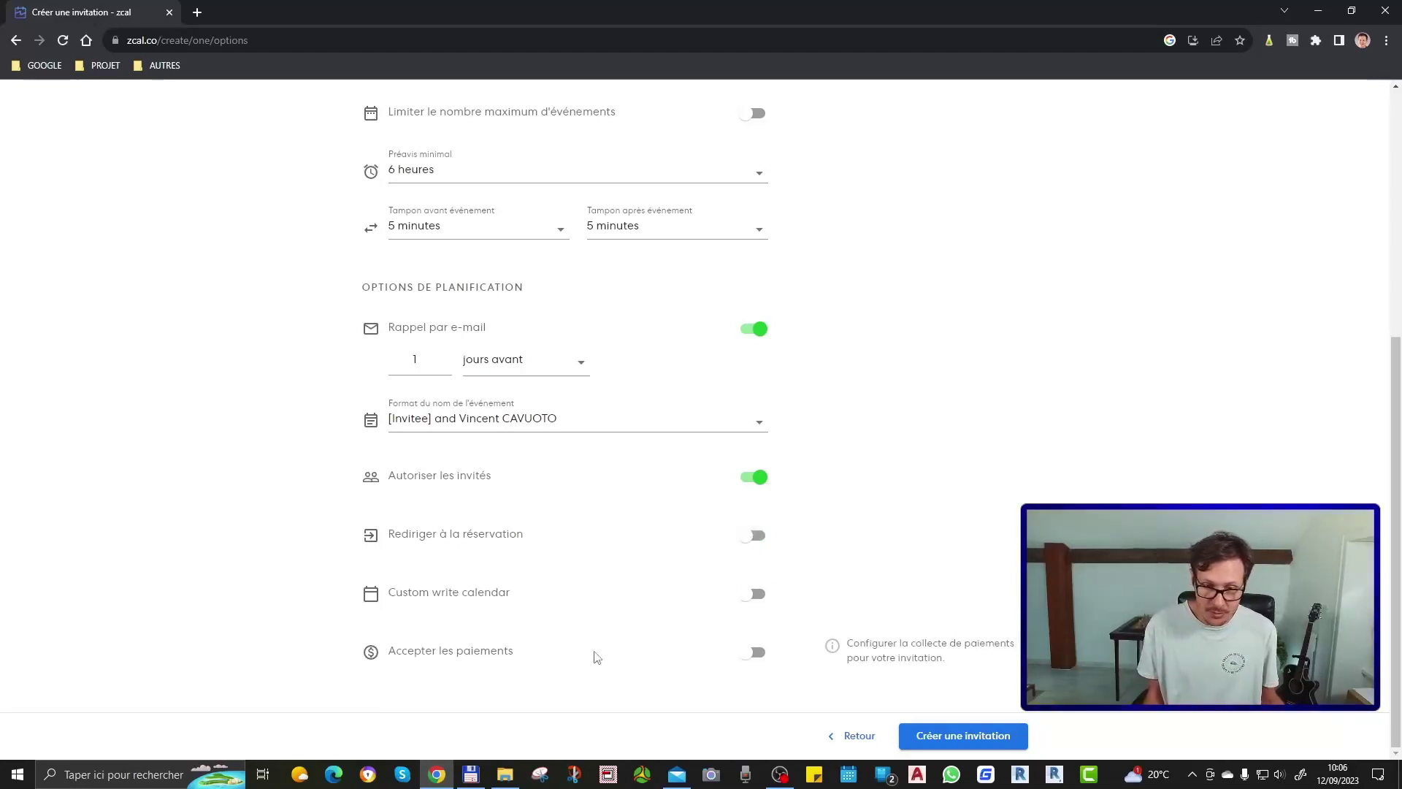
left_click(755, 660)
scroll(755, 660, "down", 1)
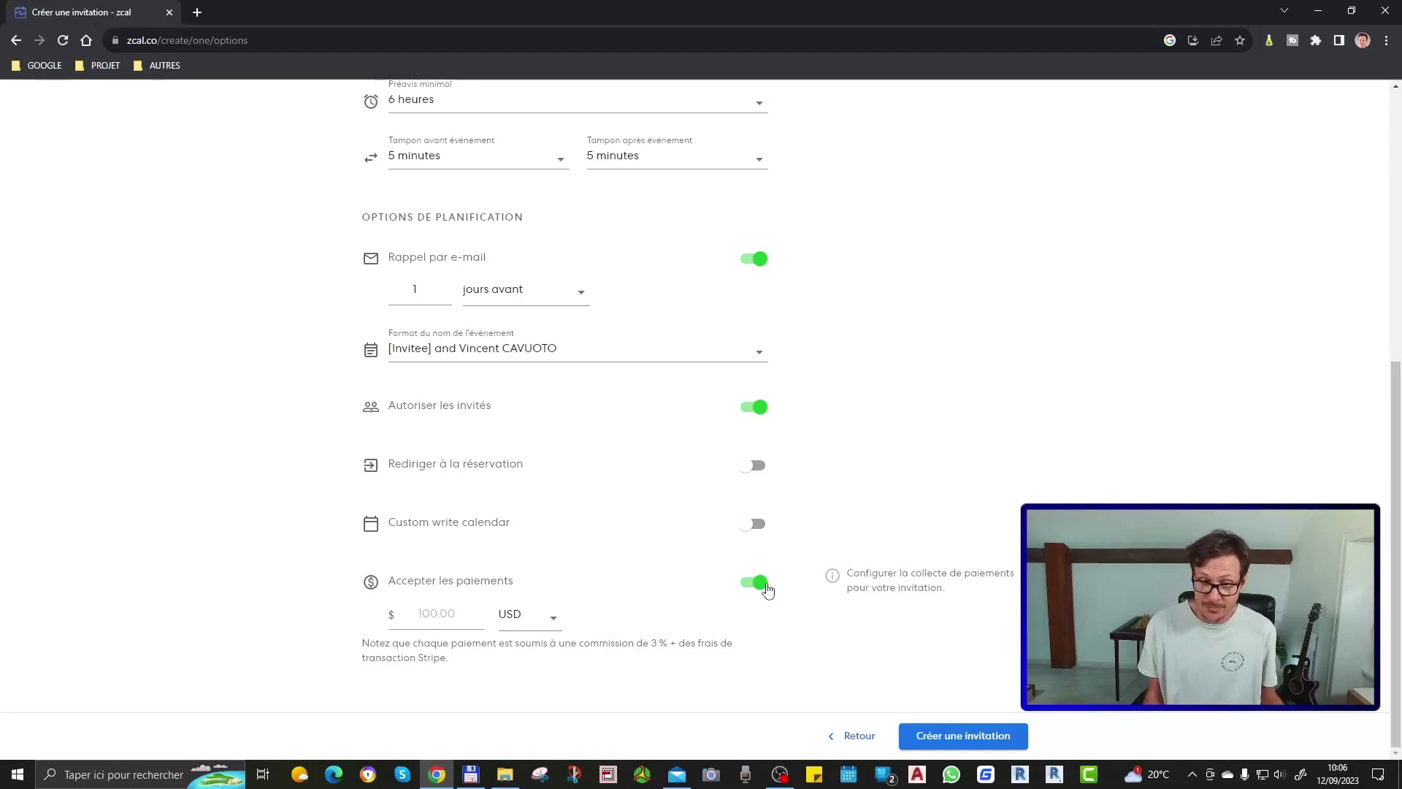
left_click(765, 587)
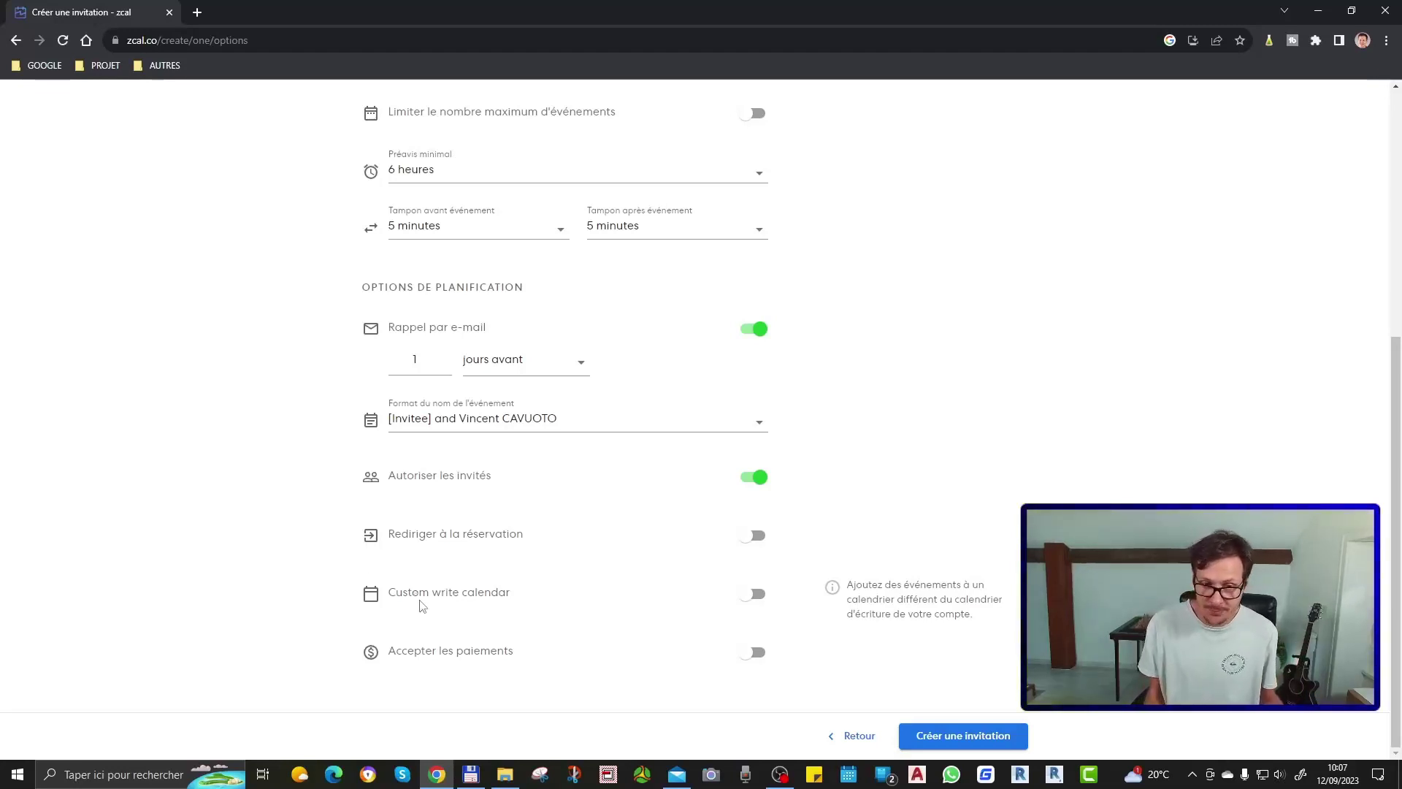
Review the options once more, create the invitation and highlight its generic link
scroll(776, 570, "up", 5)
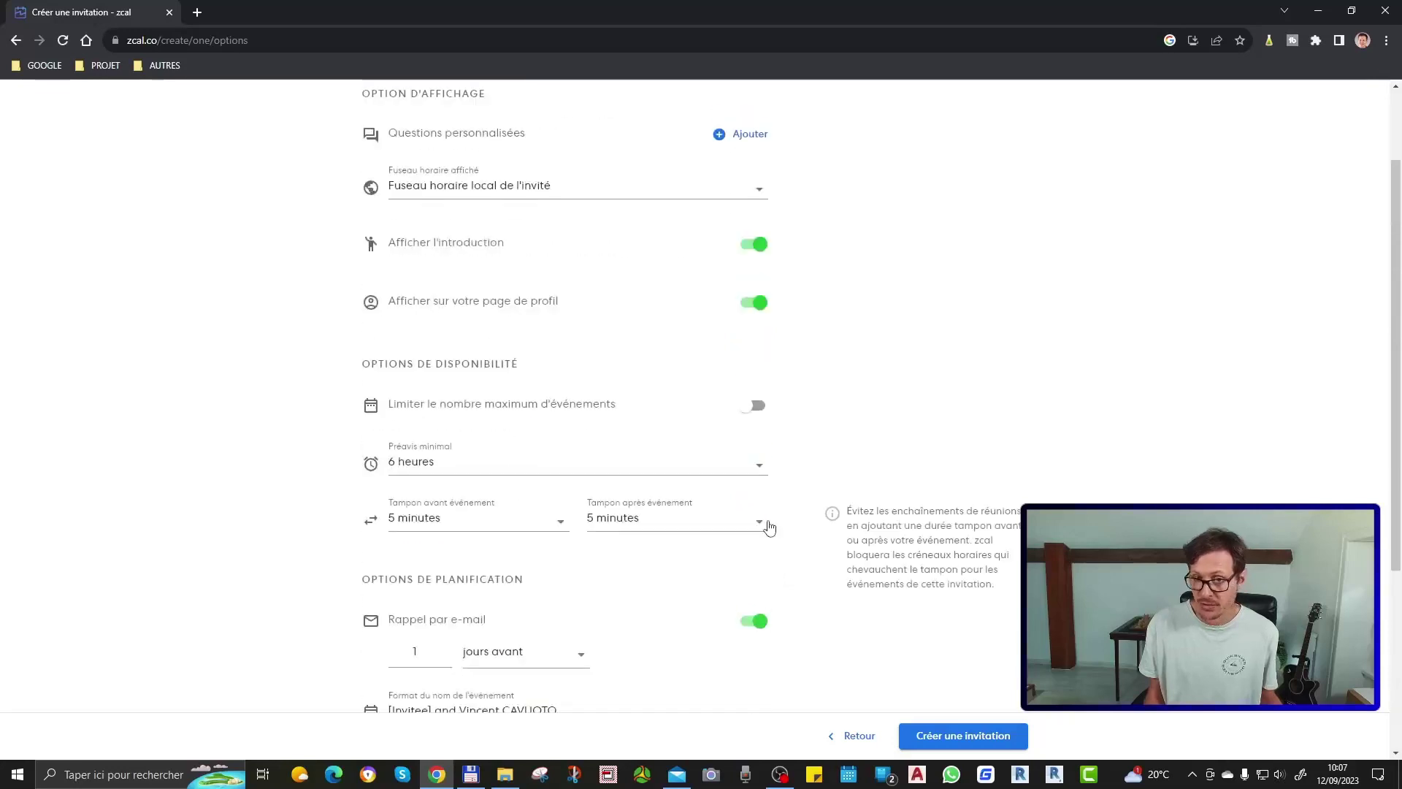
scroll(755, 406, "down", 1)
scroll(754, 407, "down", 5)
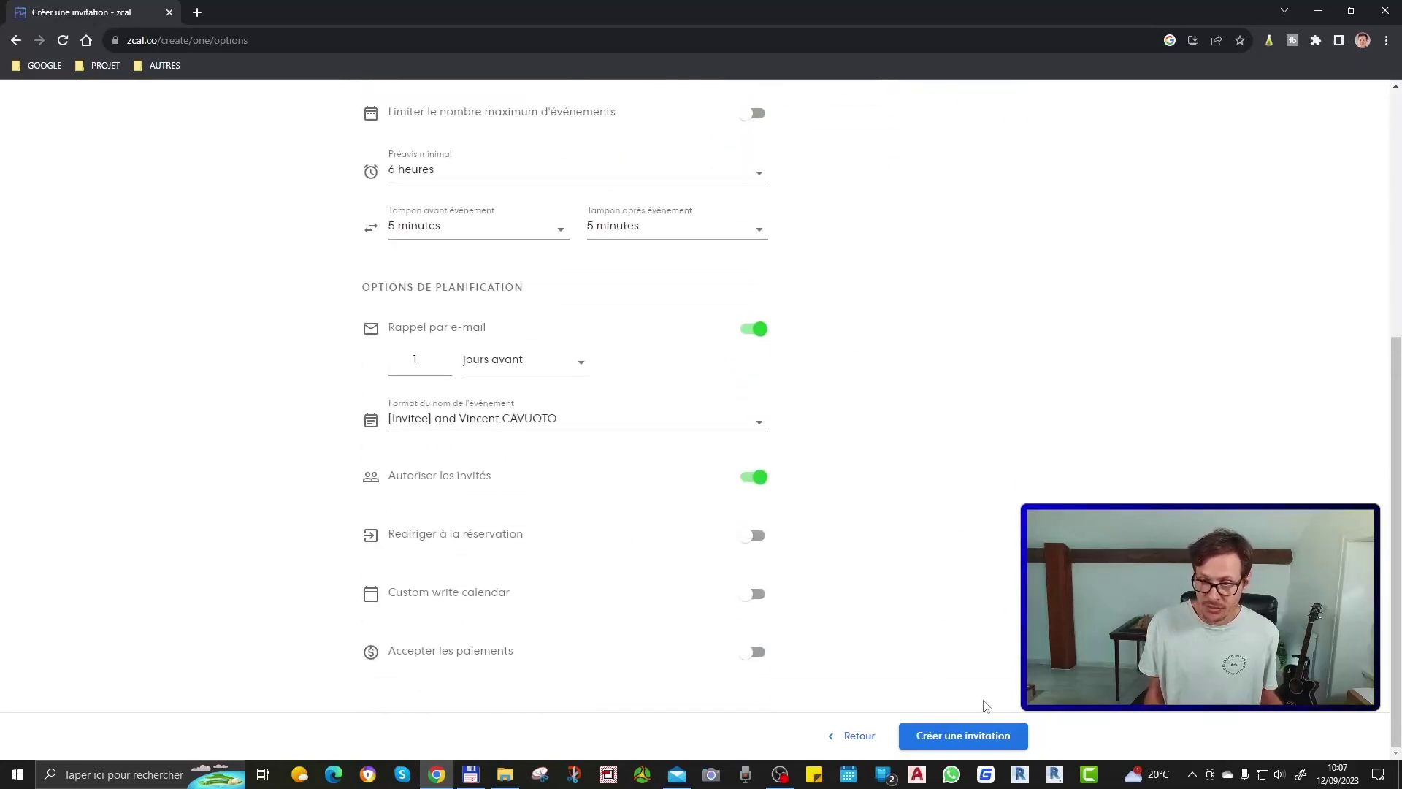
left_click(968, 736)
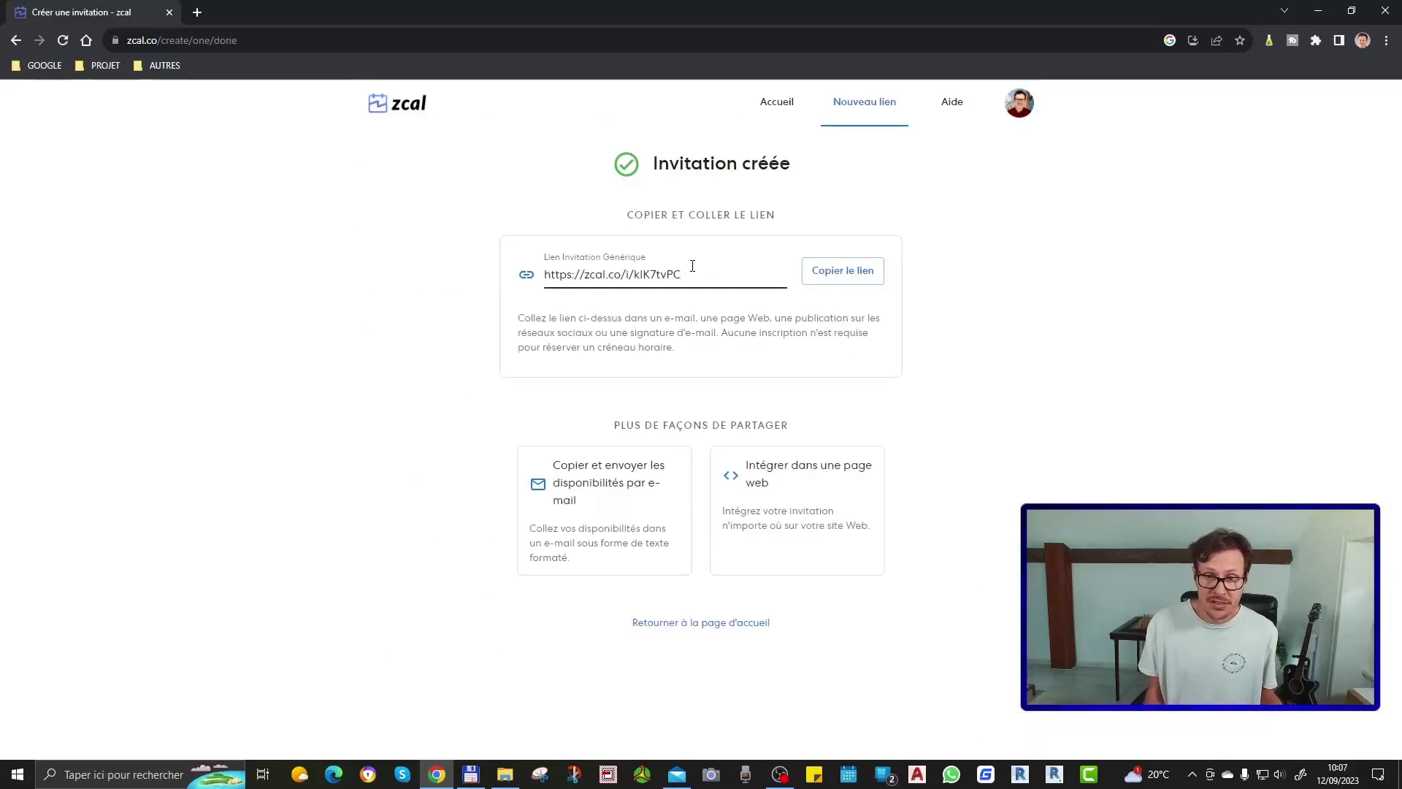
left_click_drag(701, 278, 535, 275)
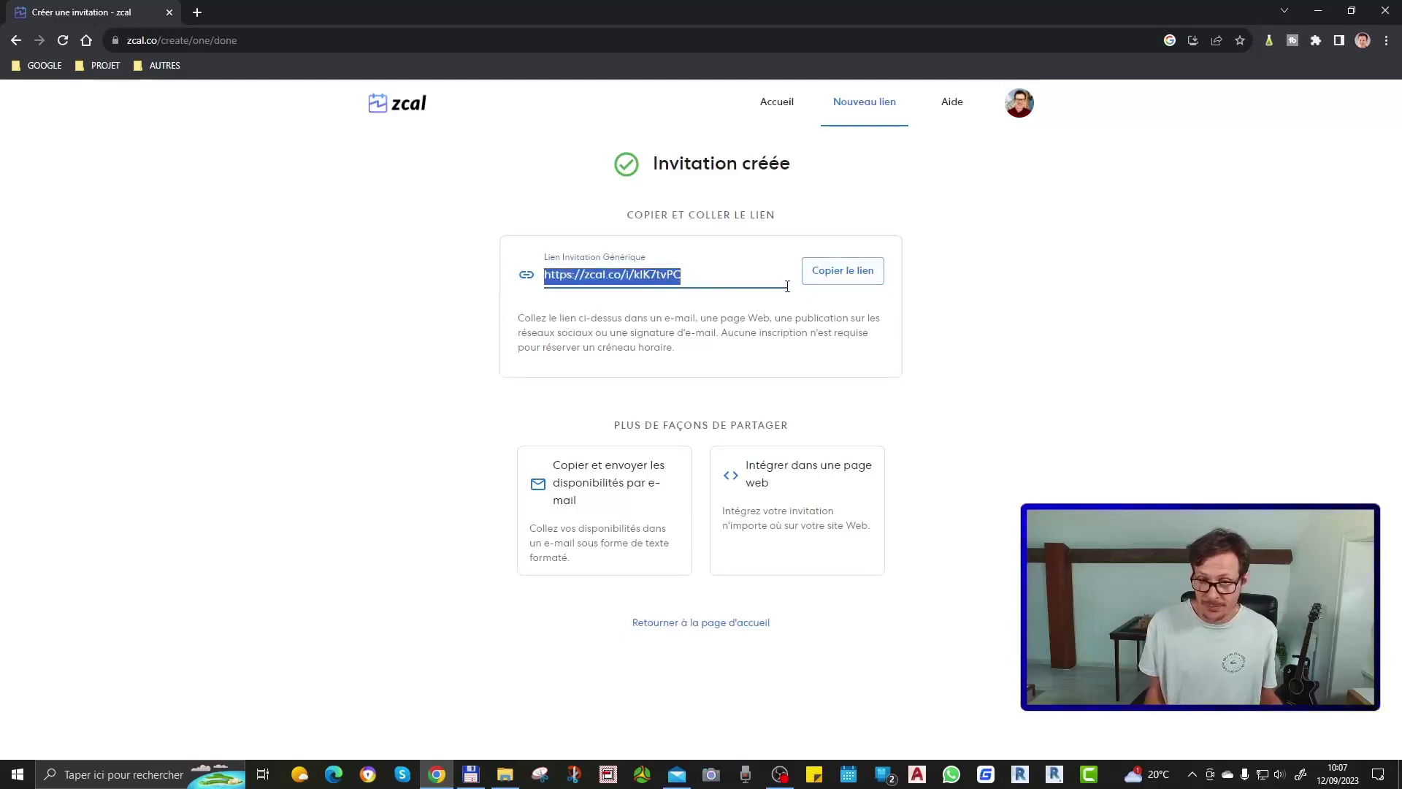
left_click(718, 279)
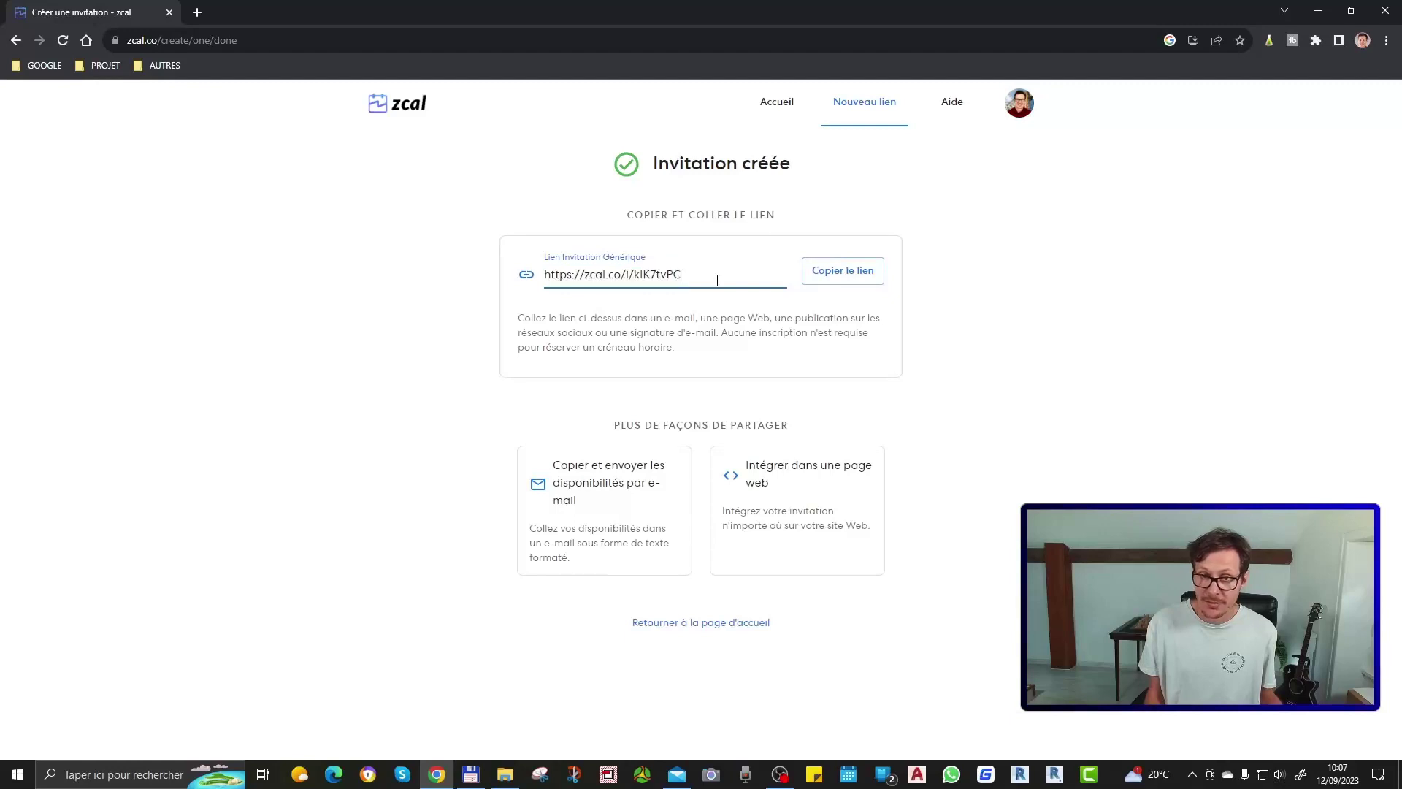
Check the prise de rdv test invitation on the home page and on the public profile page
left_click(789, 106)
scroll(627, 400, "down", 2)
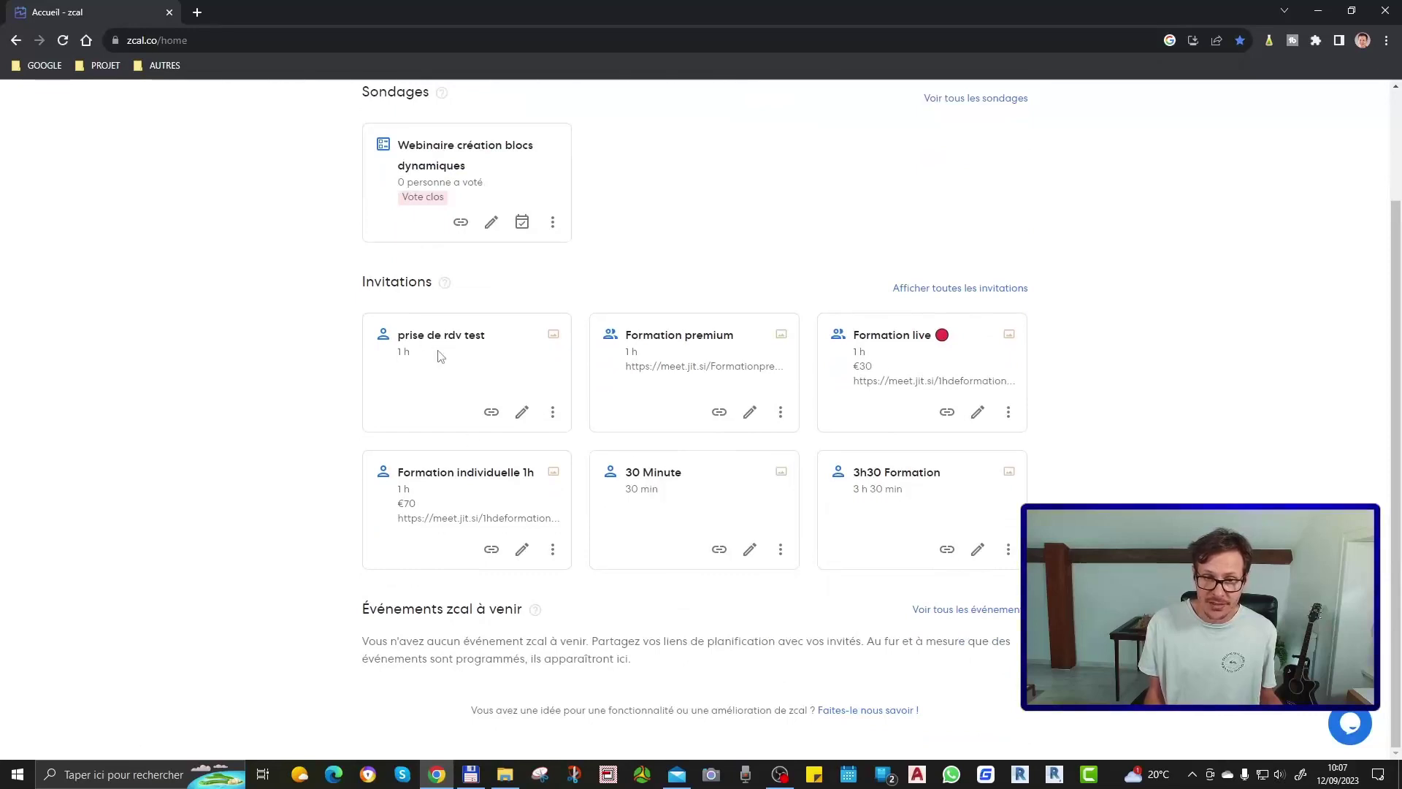
scroll(436, 357, "up", 2)
left_click(446, 179)
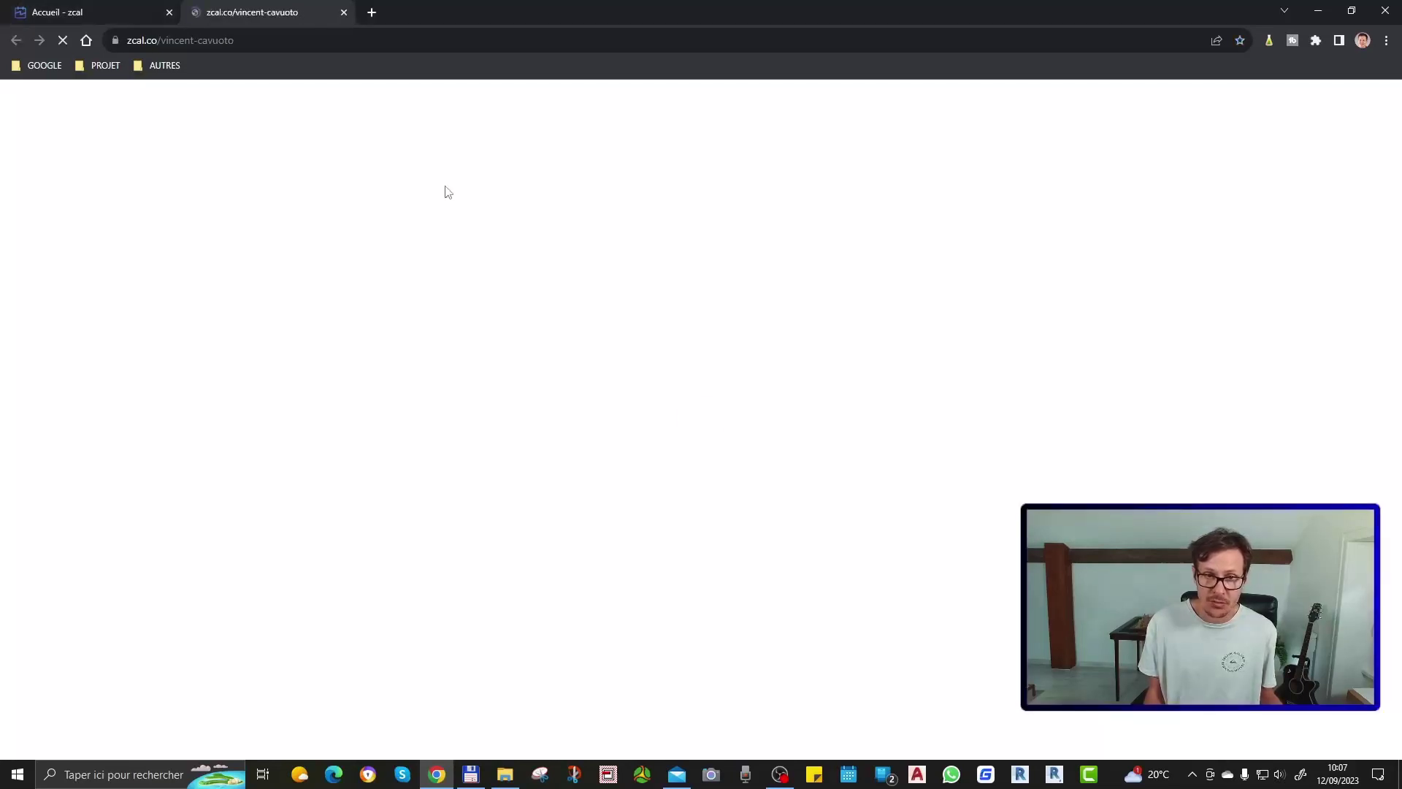
scroll(658, 438, "down", 1)
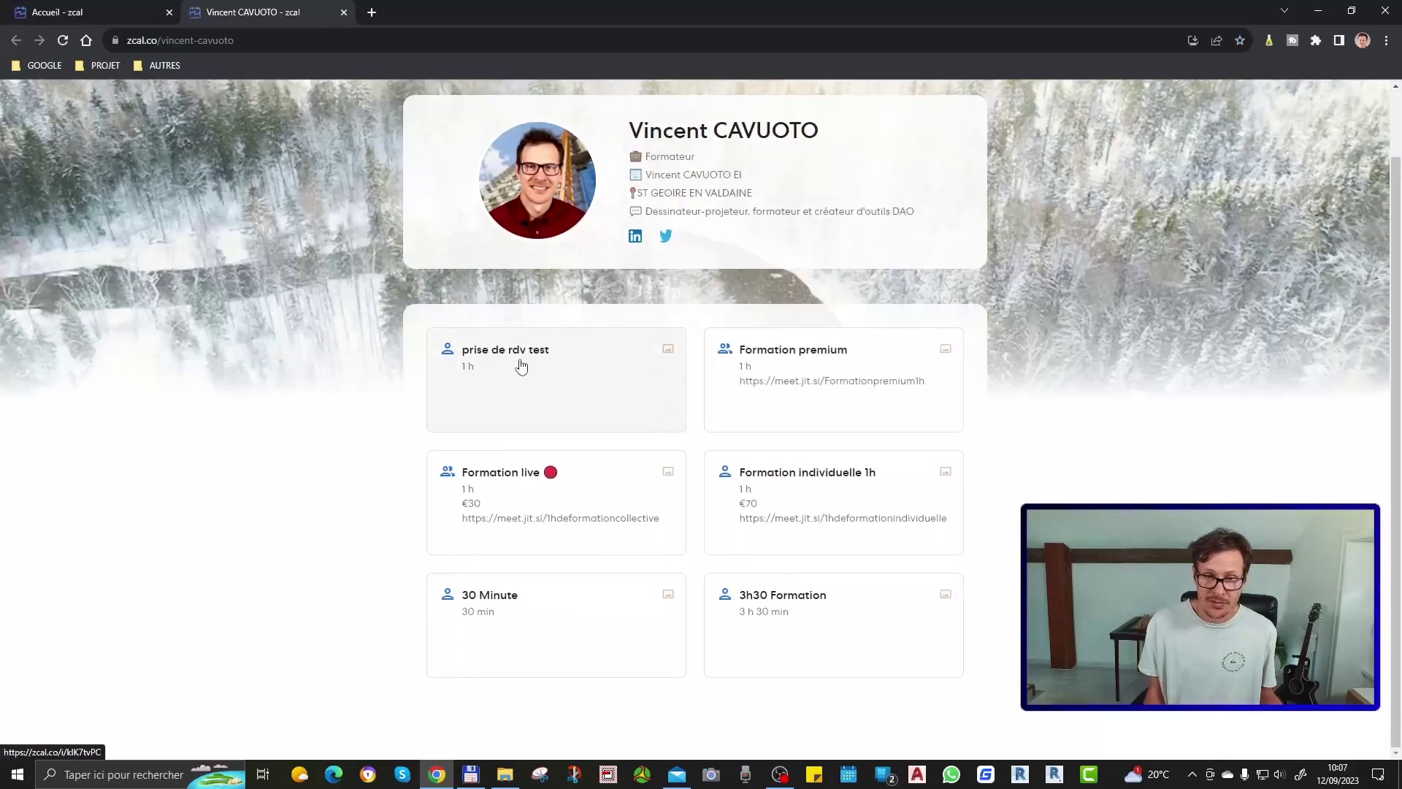
Open the prise de rdv test booking page, view the time slots for Monday 18 September, and close the page
left_click(520, 363)
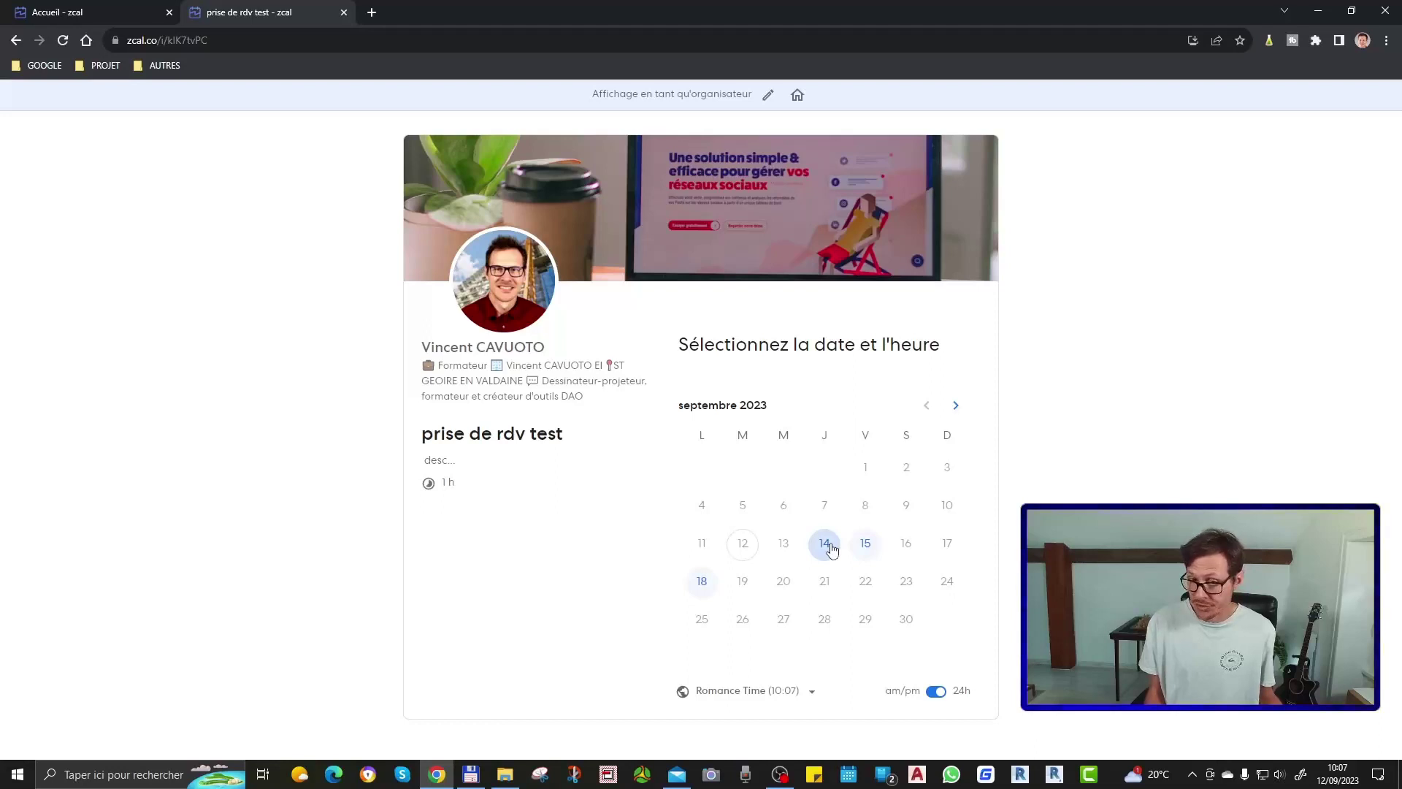
left_click(700, 588)
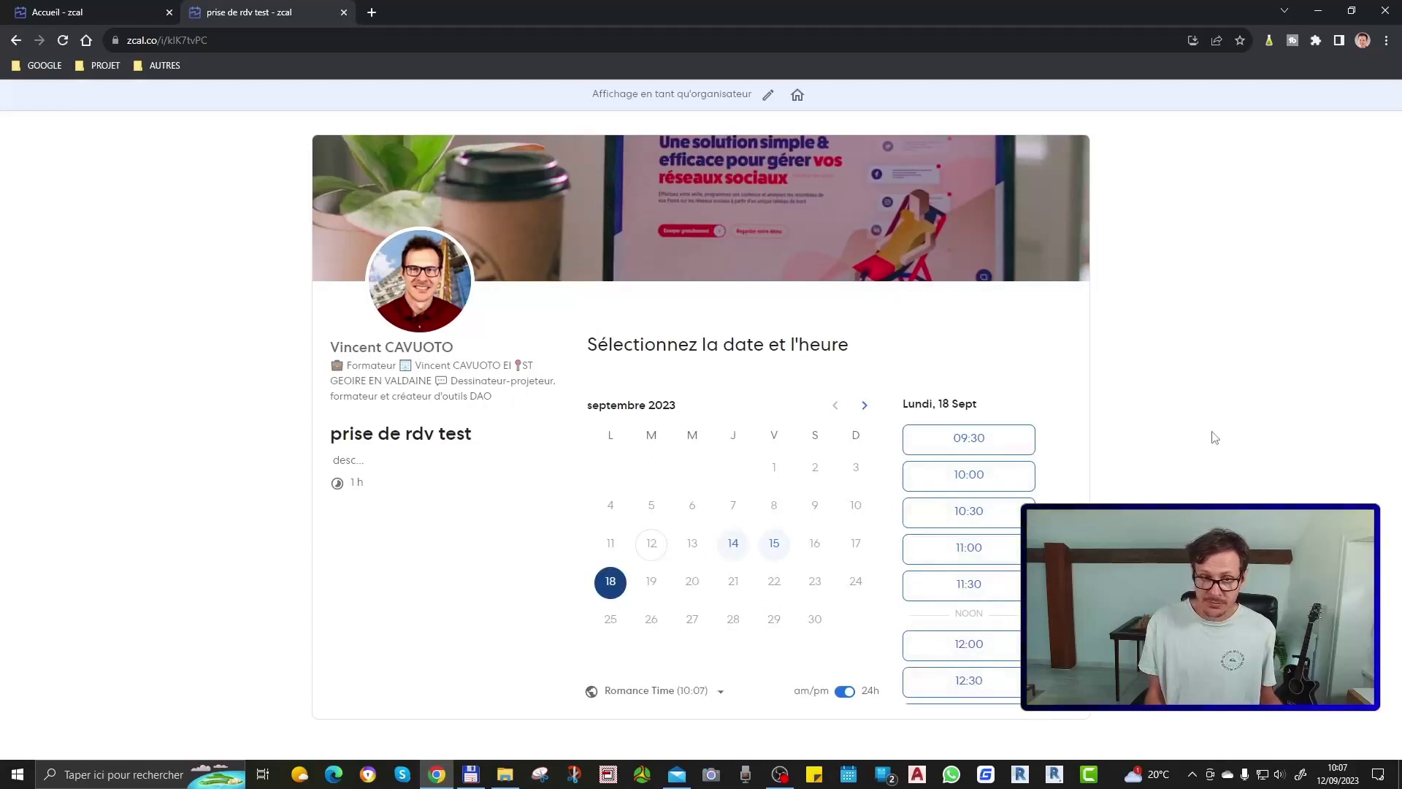
left_click(344, 13)
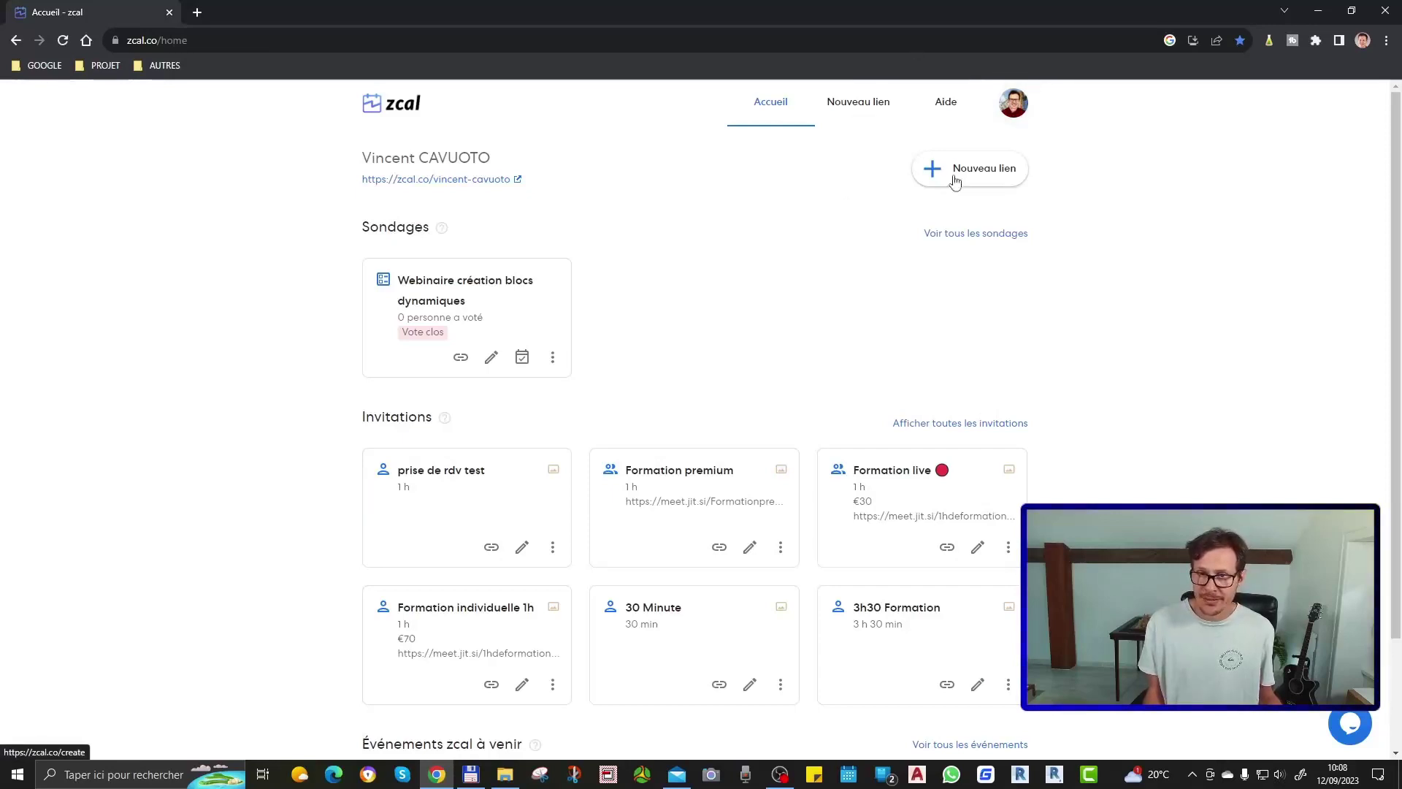
Open the account settings and review the general settings, the synchronised calendars and the integrations
left_click(1014, 106)
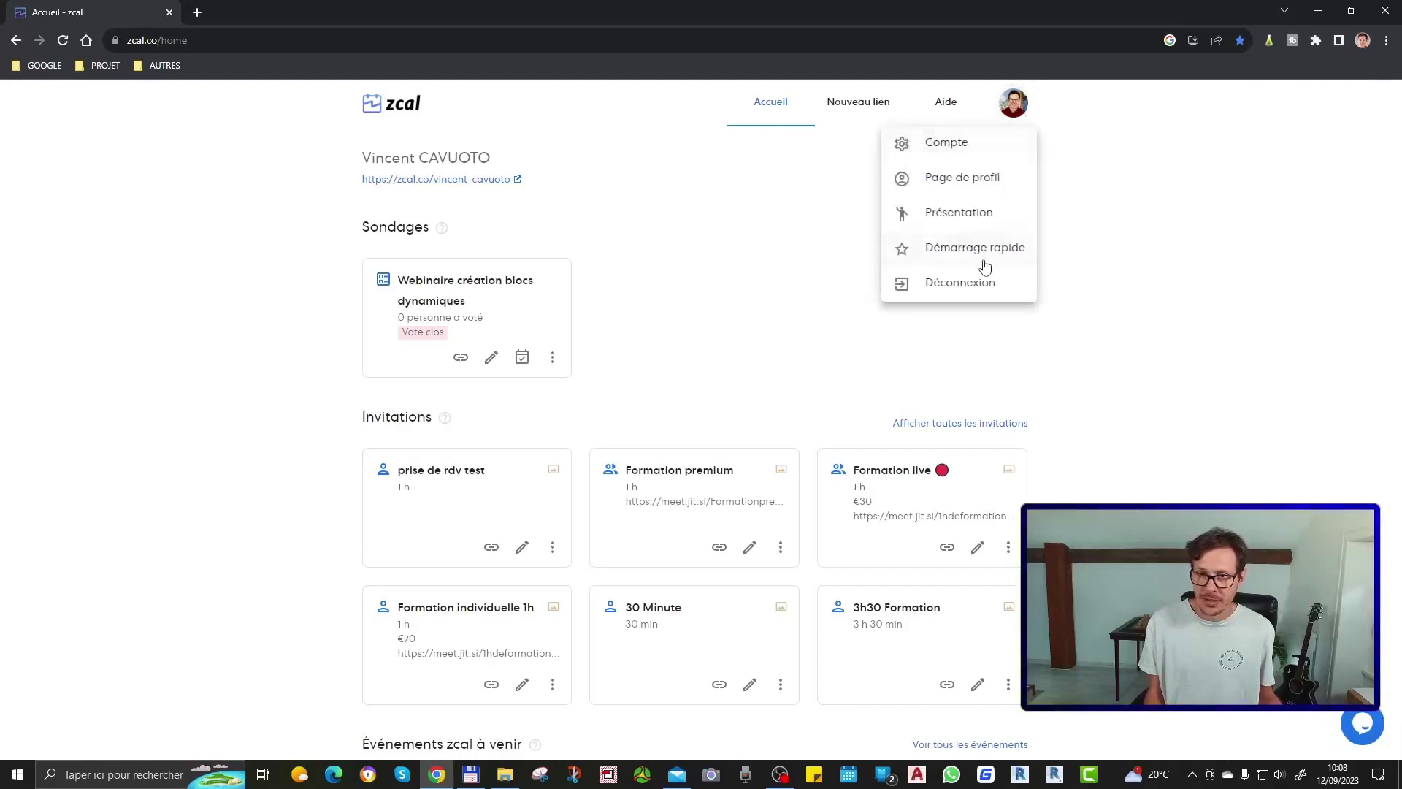
left_click(961, 152)
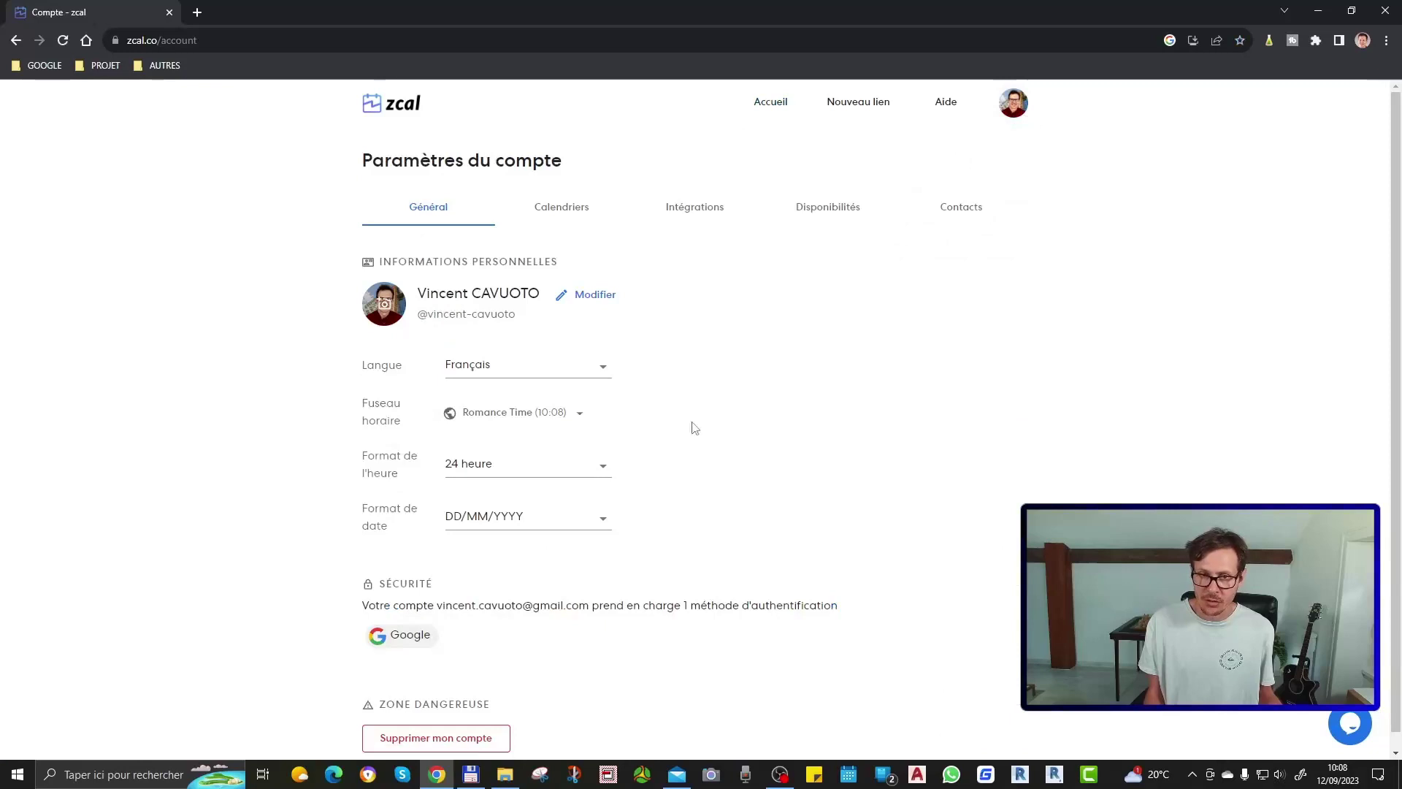
scroll(773, 401, "down", 1)
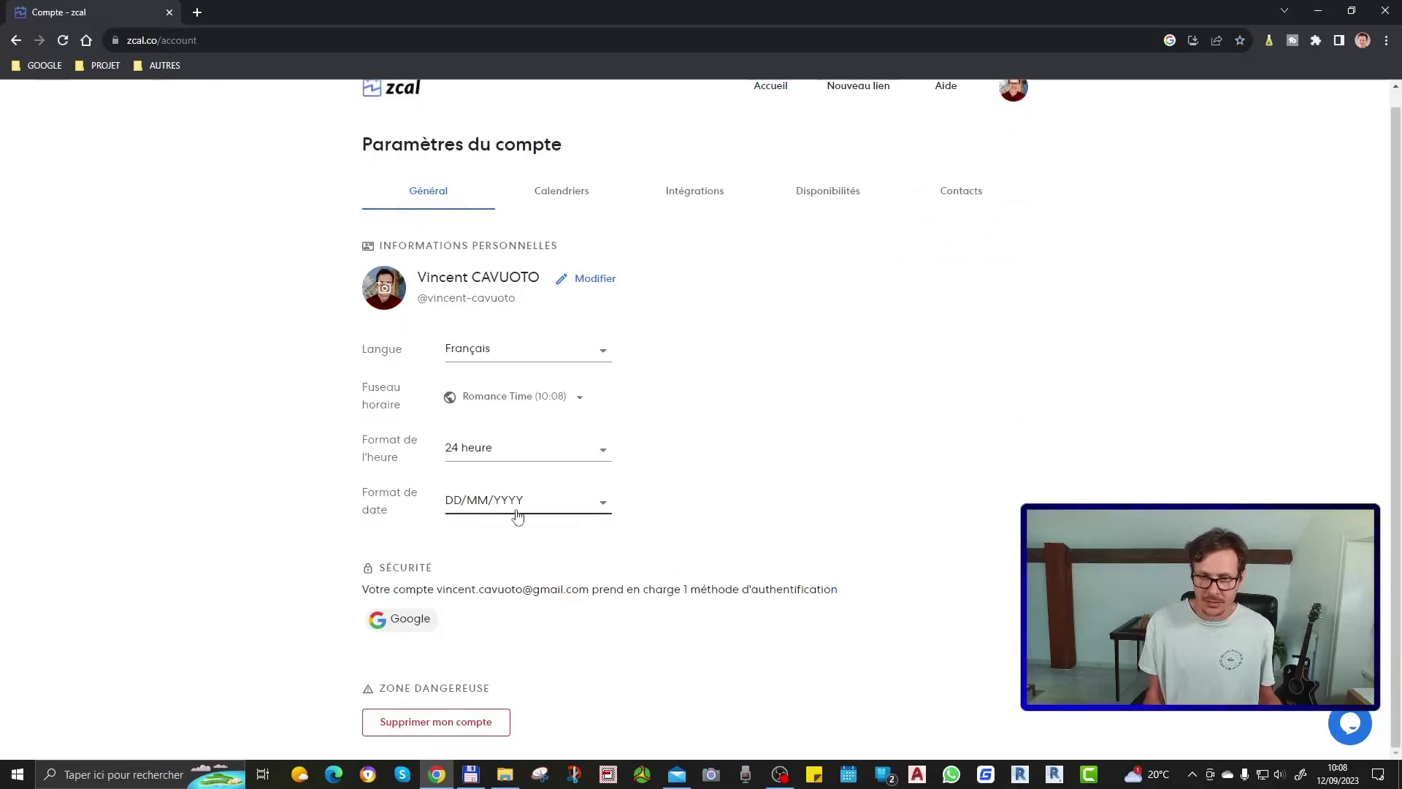
left_click(563, 199)
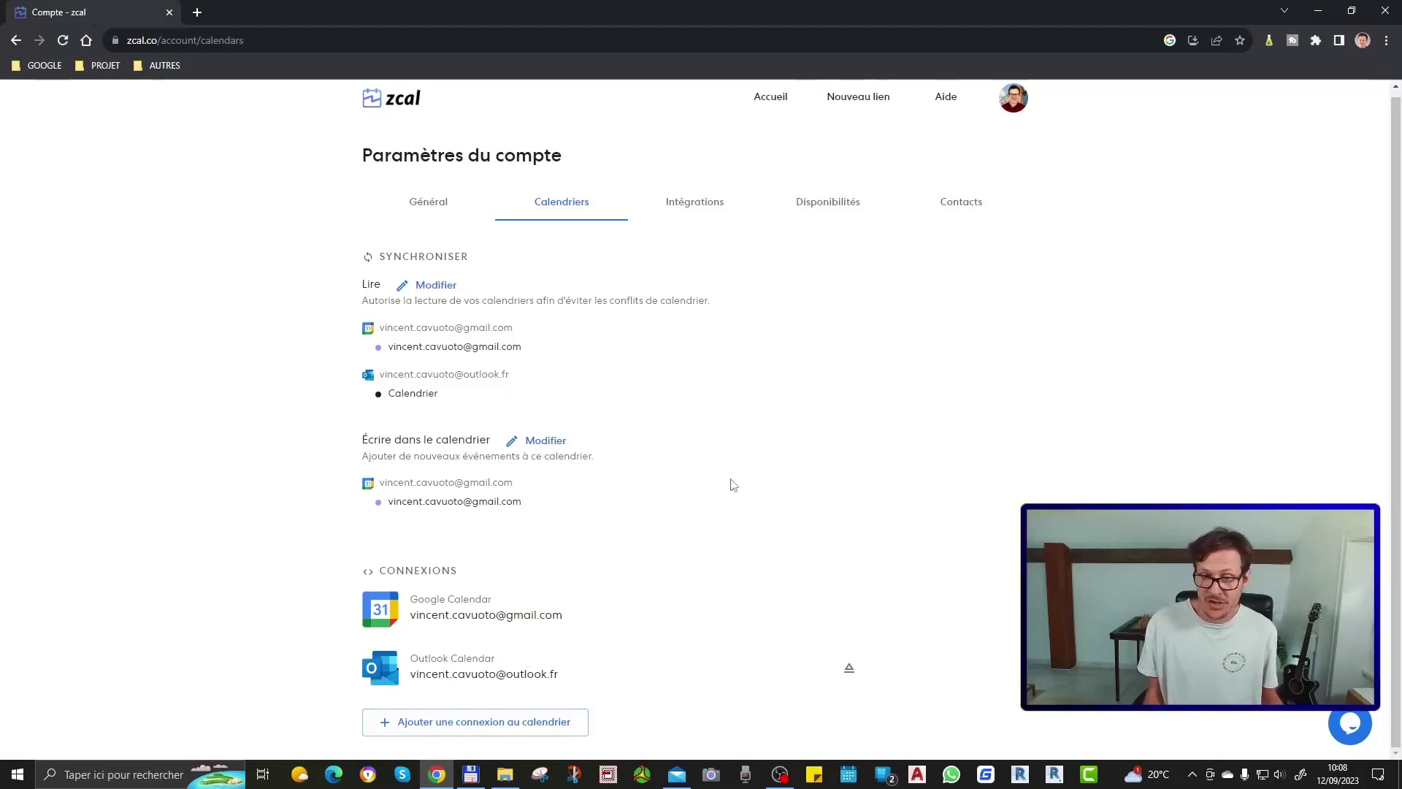
left_click(715, 197)
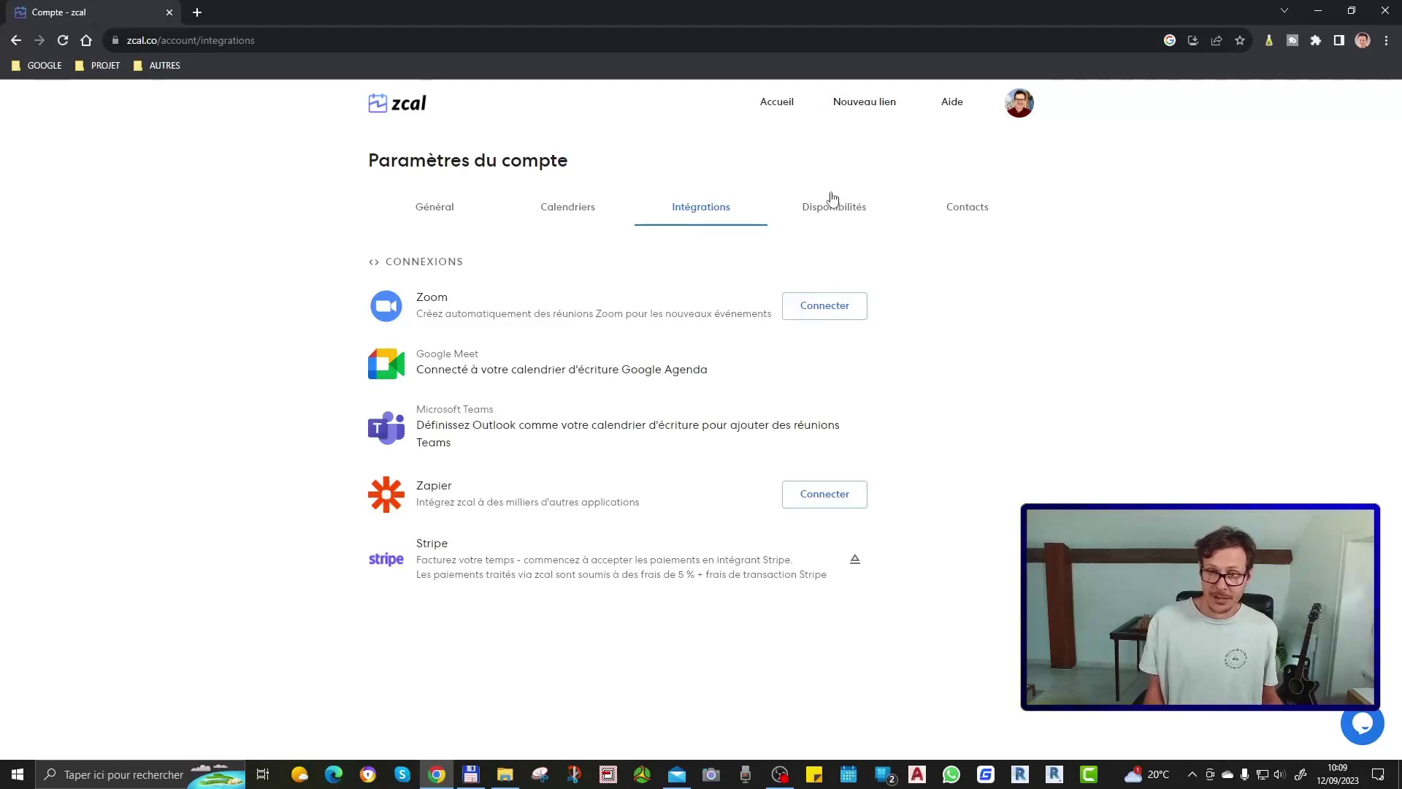
View the default availability and Monday's time period, closing it without changes
left_click(839, 217)
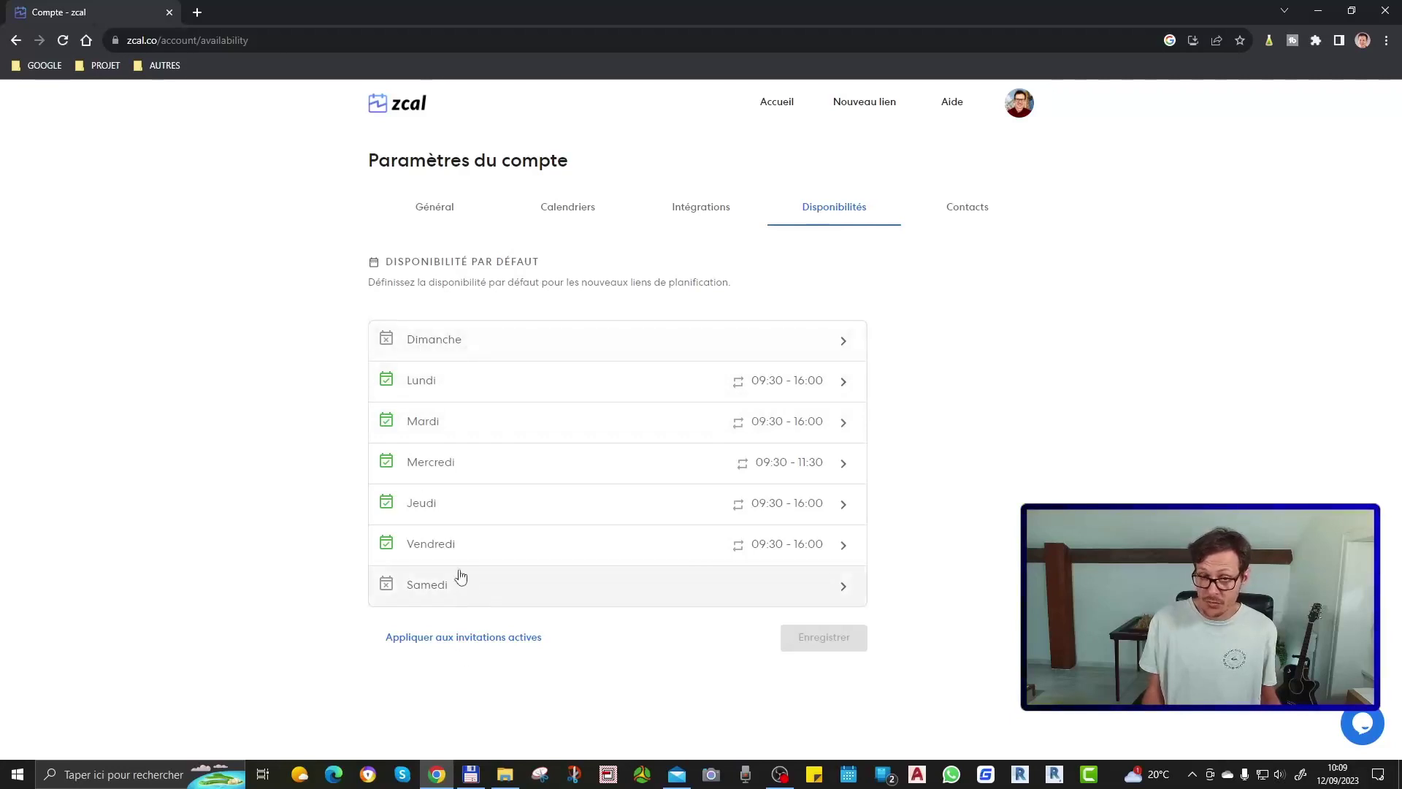
left_click(793, 386)
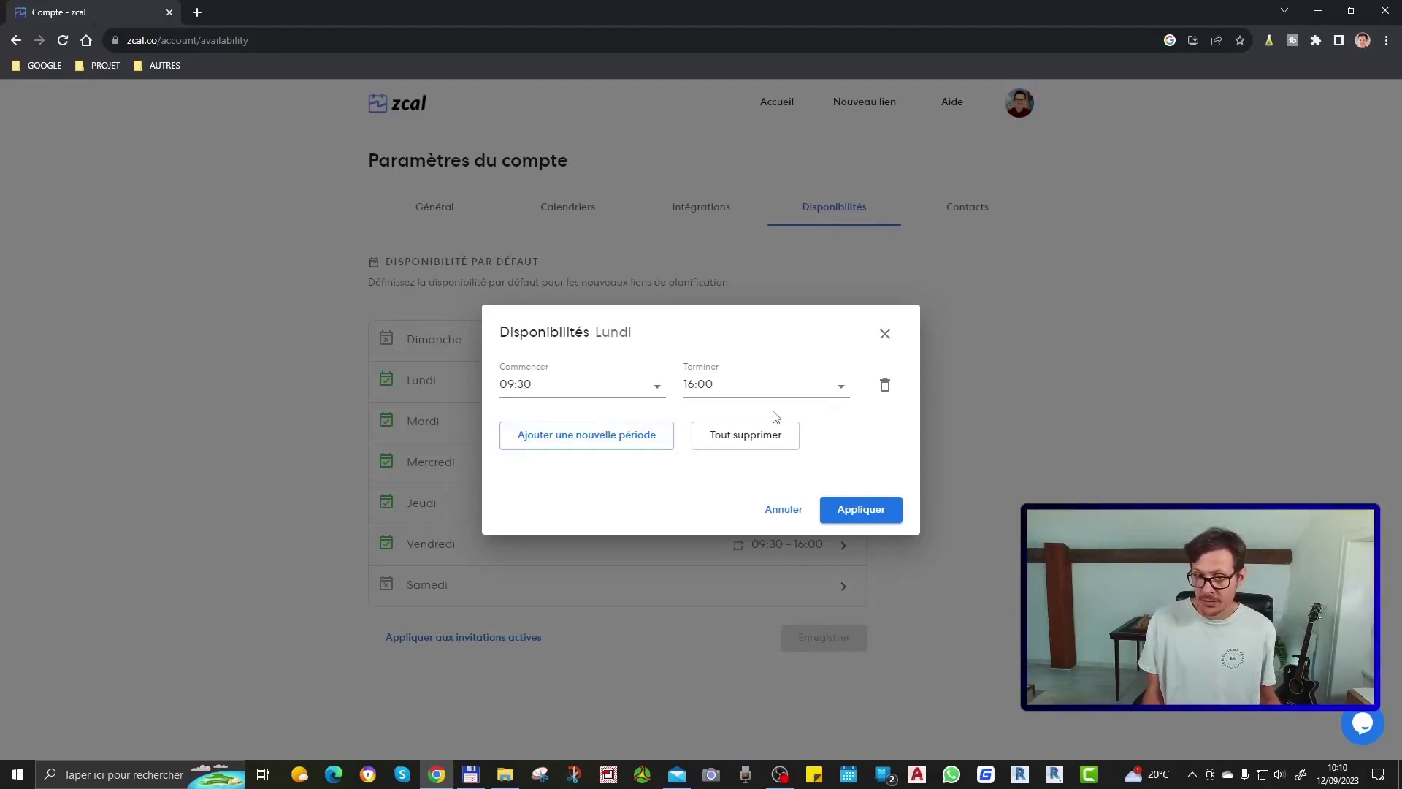
left_click(794, 521)
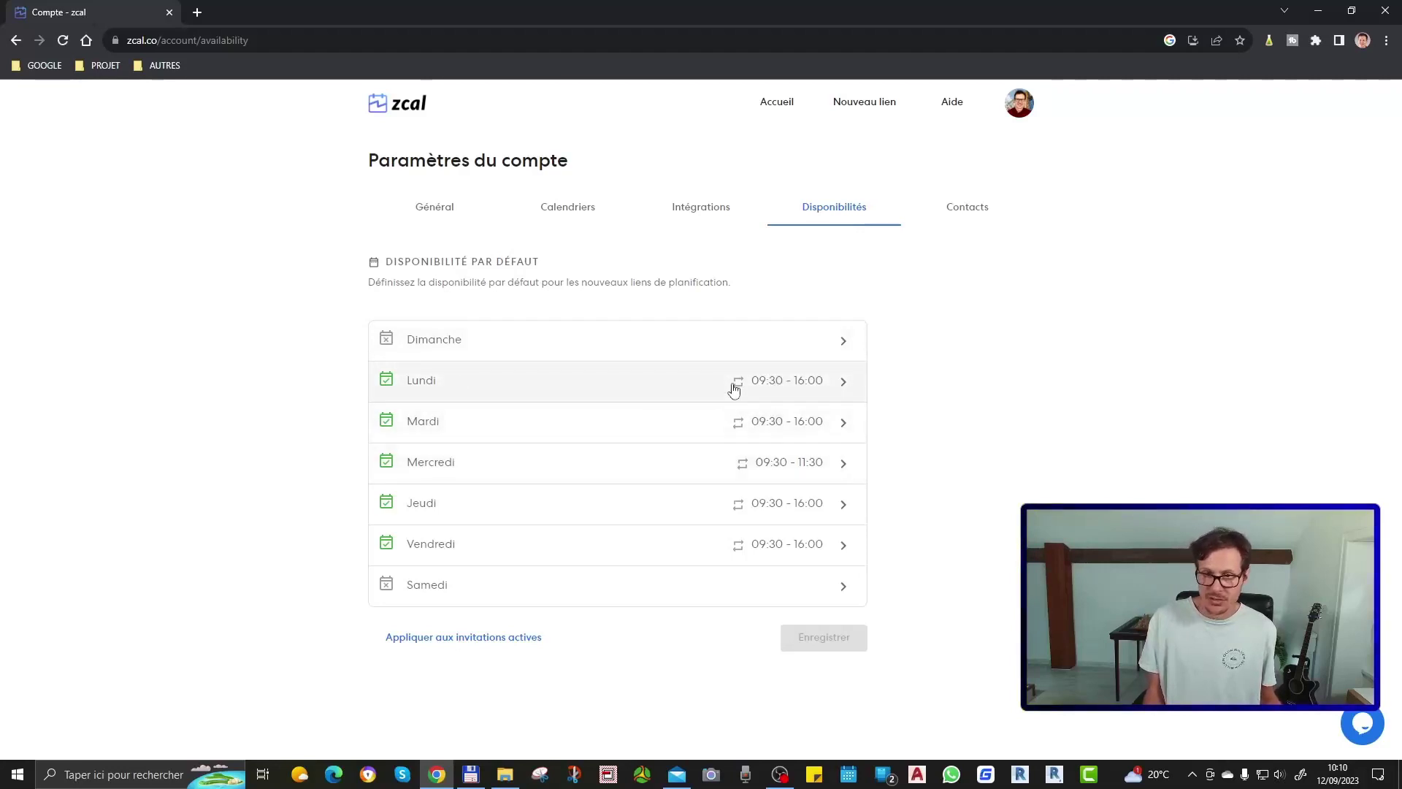
Look through the calendar, availability, contacts and general account settings once more
left_click(567, 215)
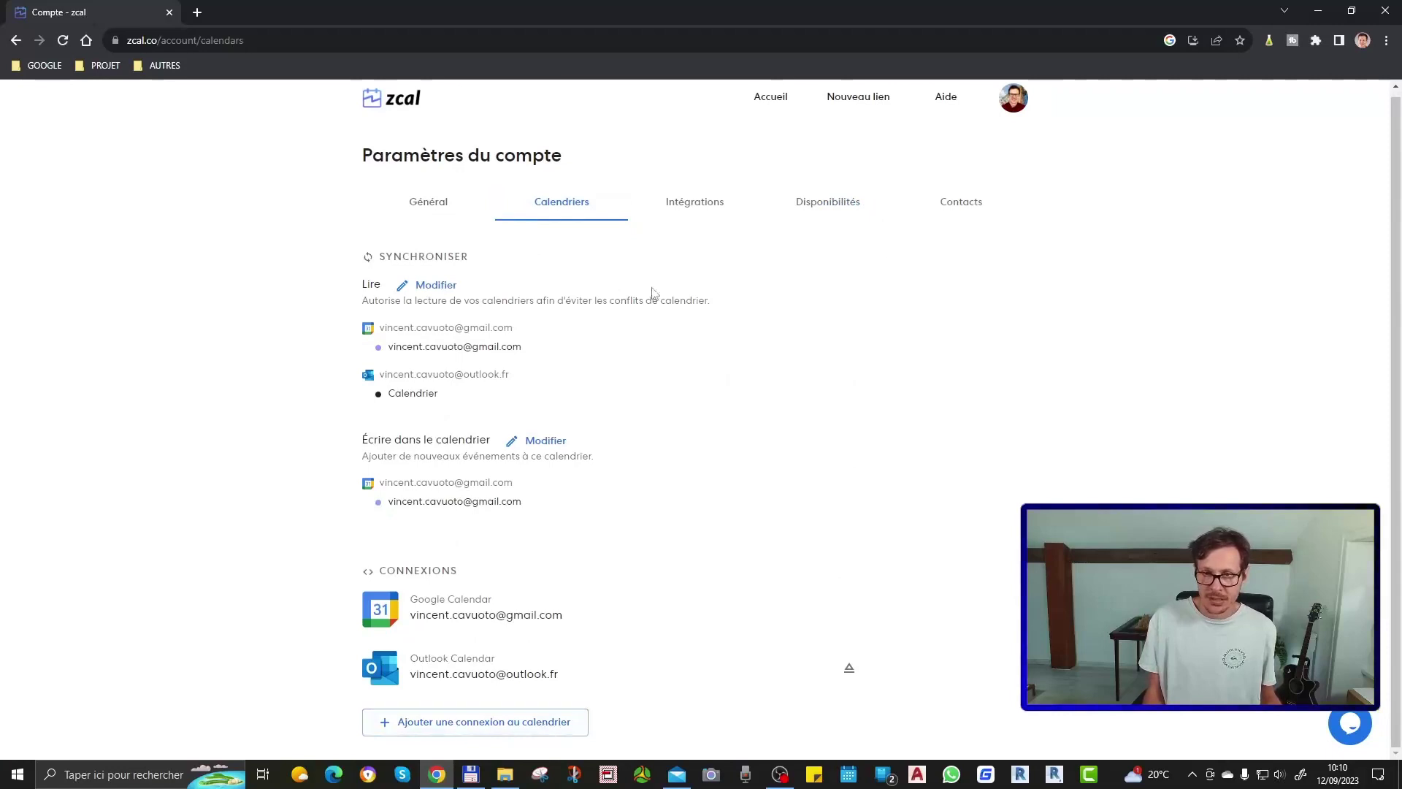
left_click(829, 212)
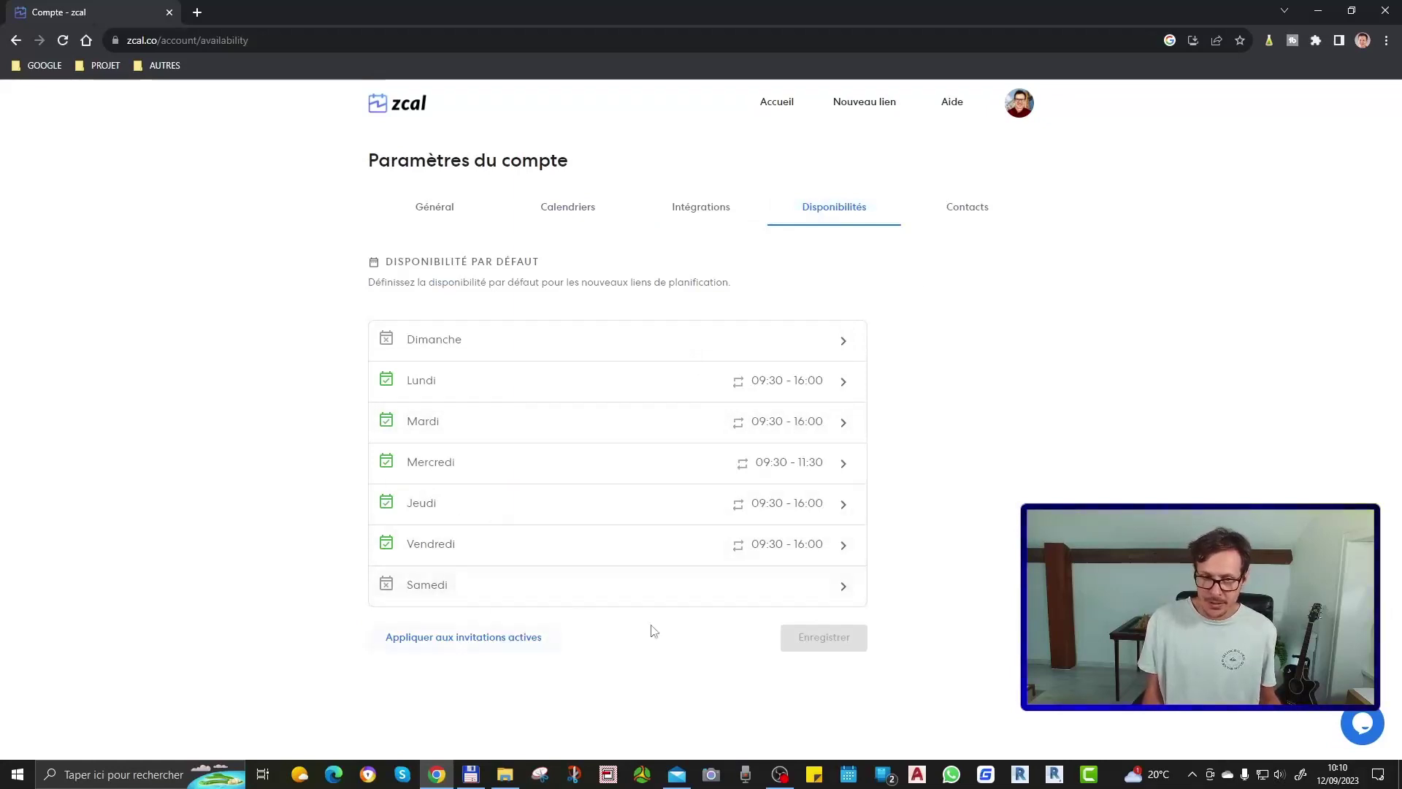
left_click(968, 216)
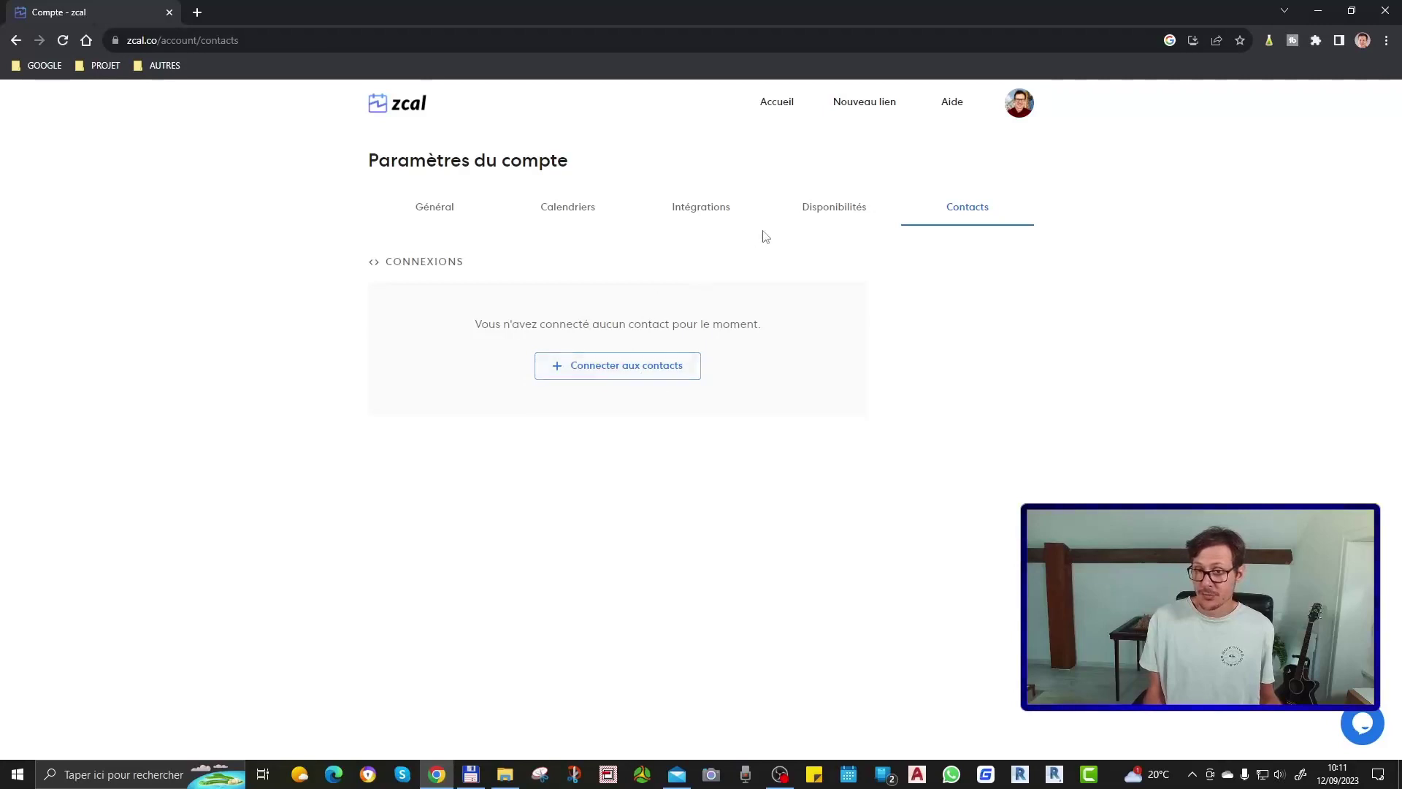
left_click(820, 209)
left_click(540, 219)
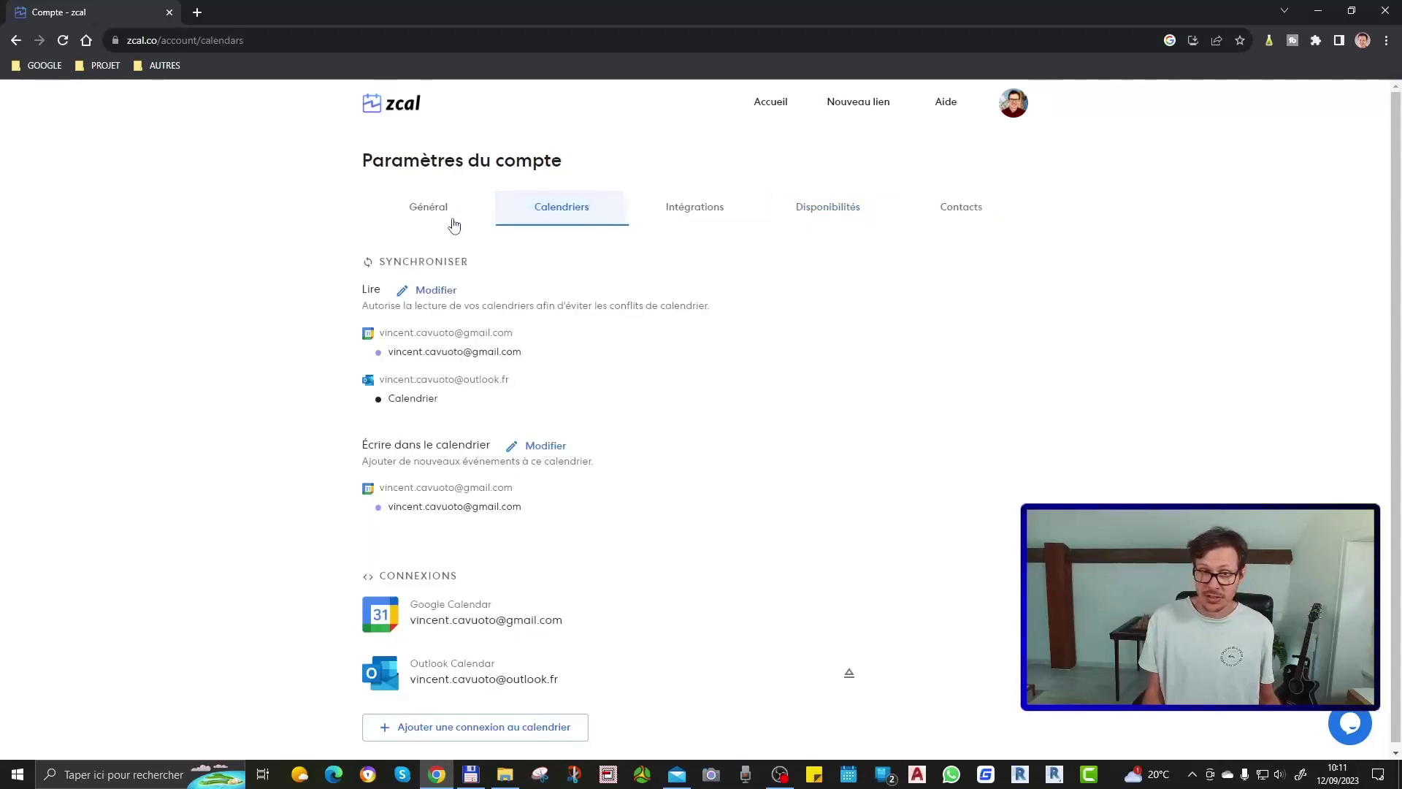
left_click(415, 216)
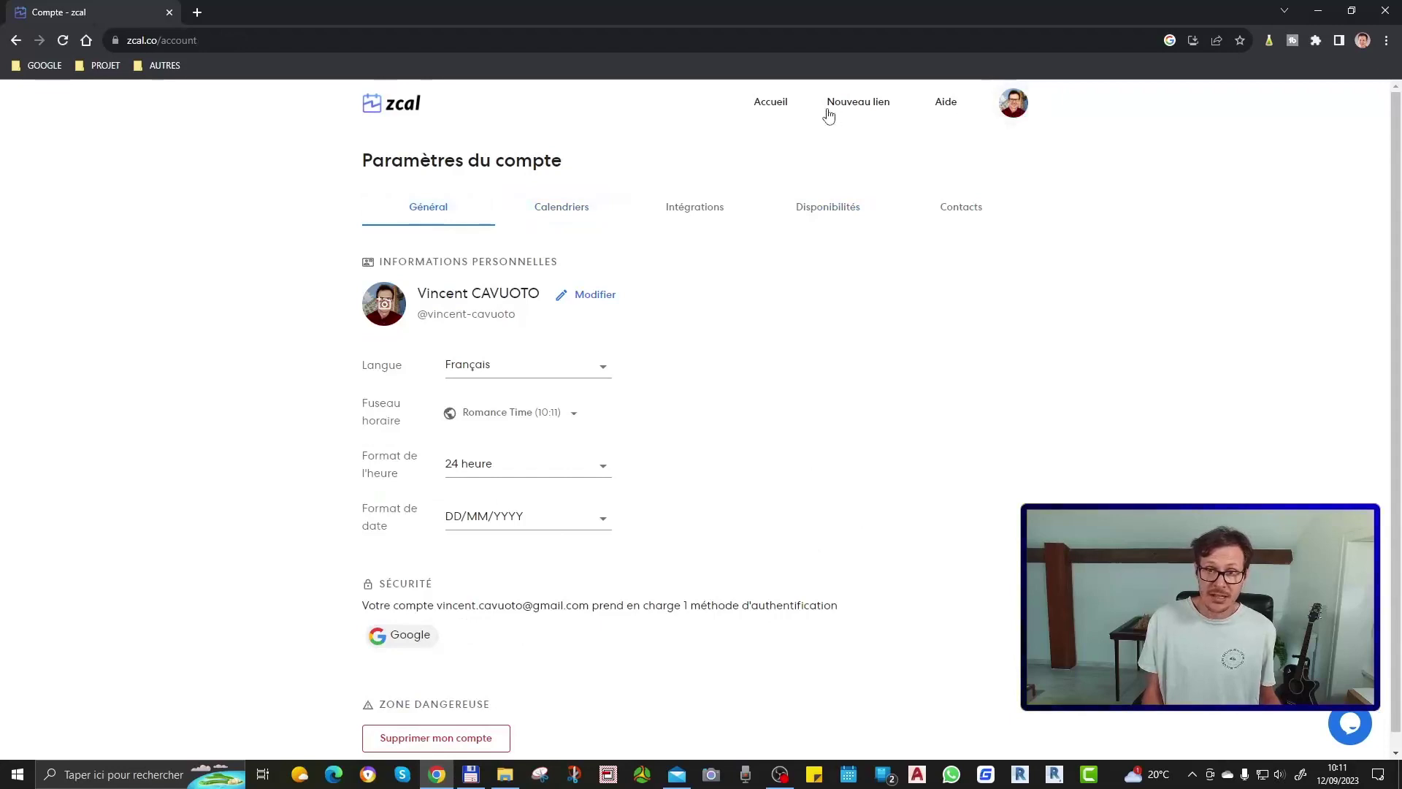
Return to the home page and look over the polls, invitations and upcoming events
left_click(784, 107)
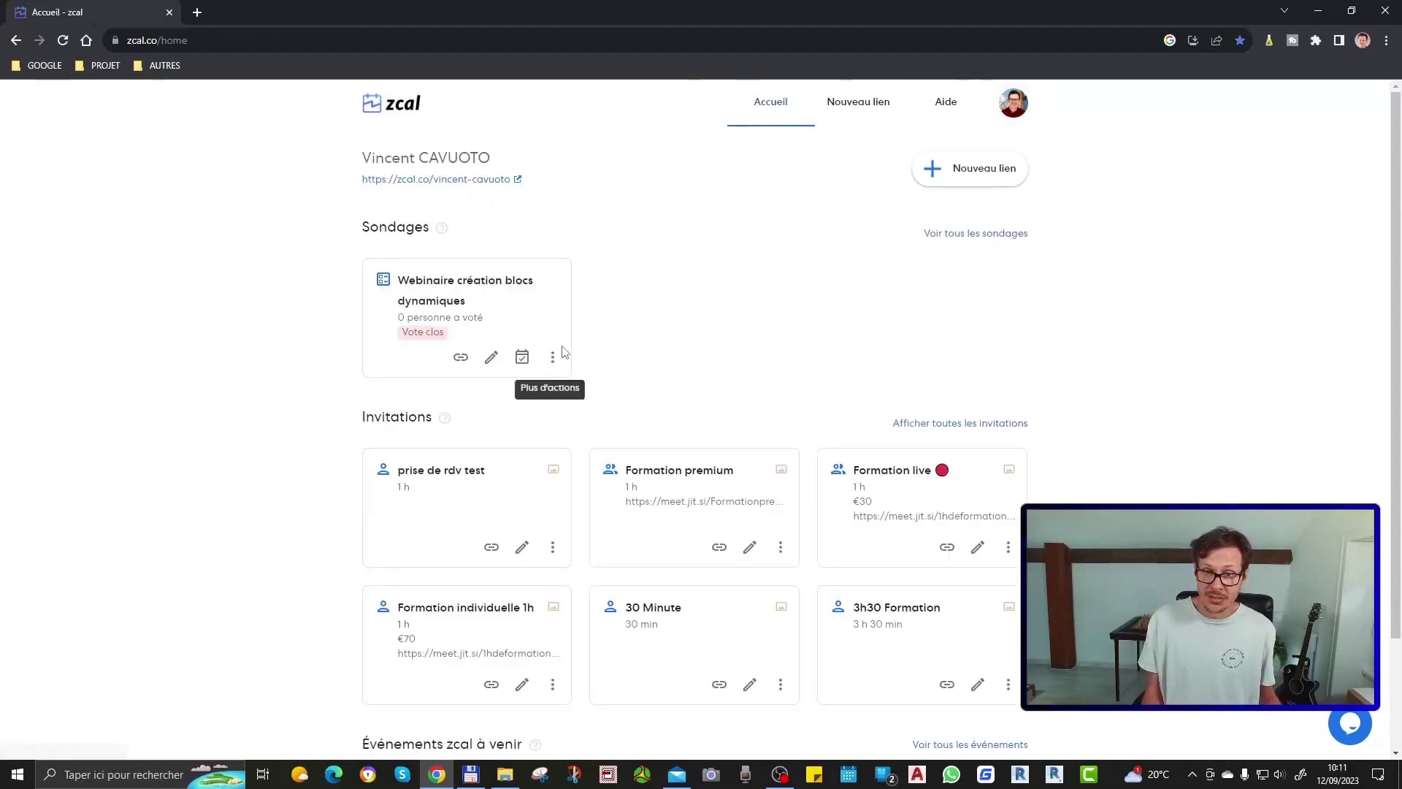
scroll(563, 355, "down", 2)
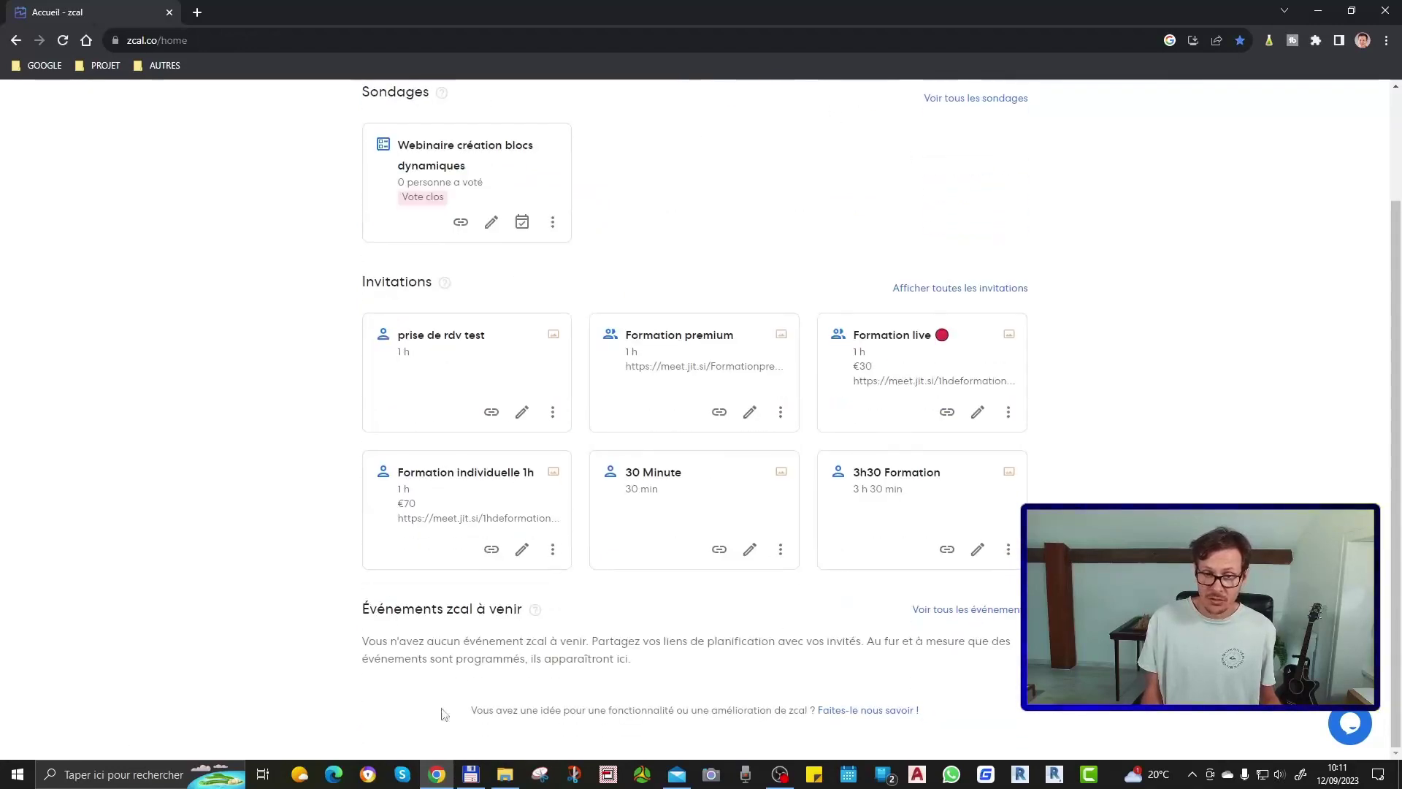
scroll(446, 654, "up", 2)
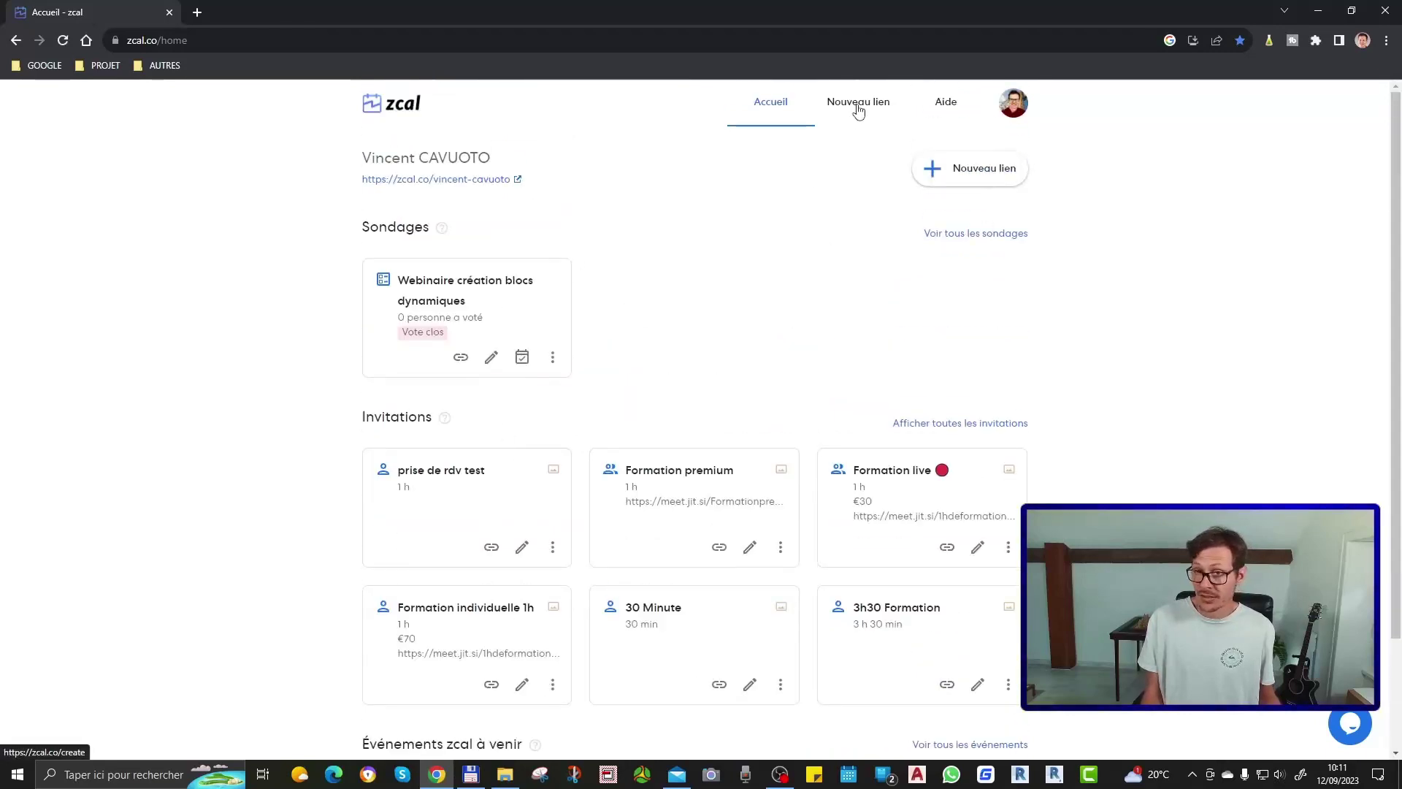
Open the profile page for editing and bring up the photo selection for its cover photo
left_click(1014, 108)
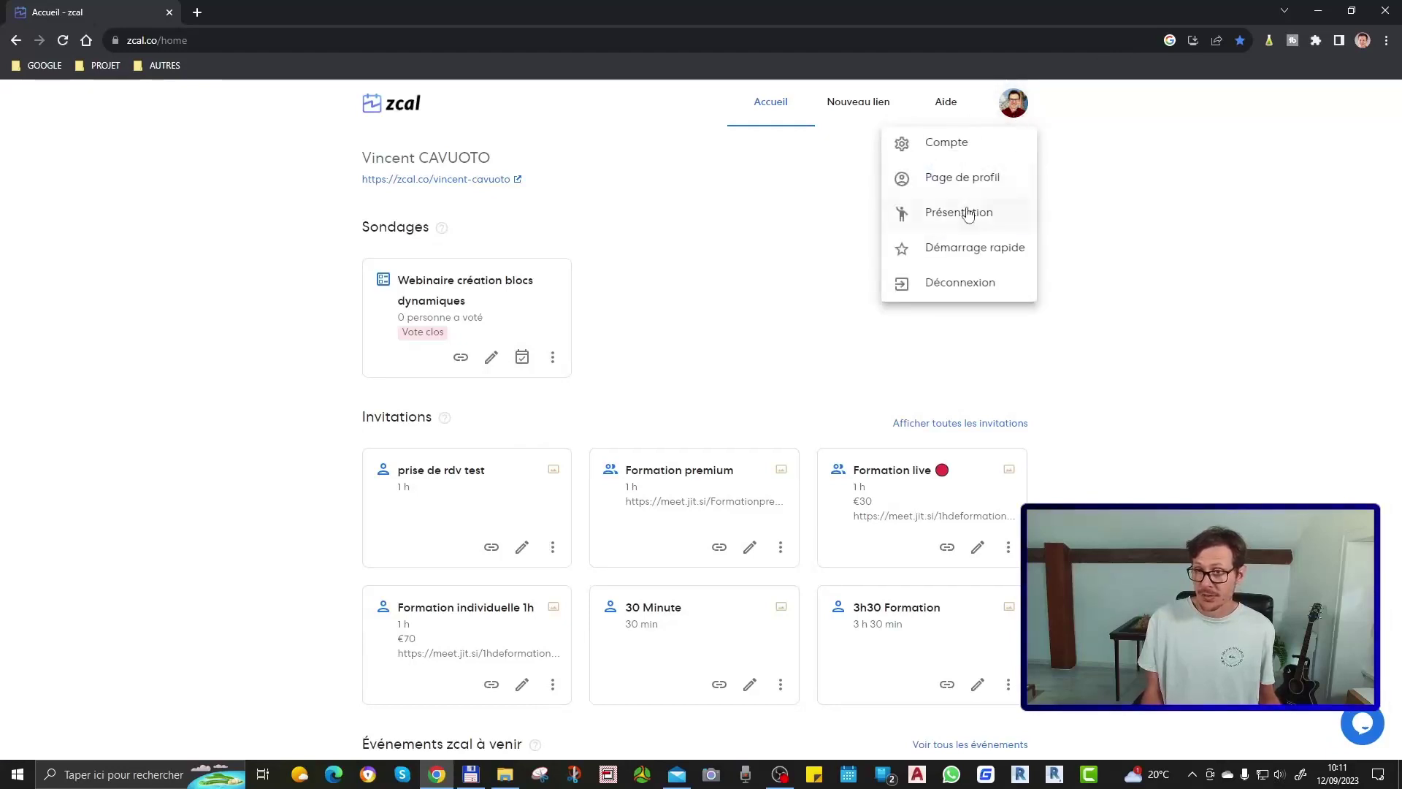
left_click(978, 188)
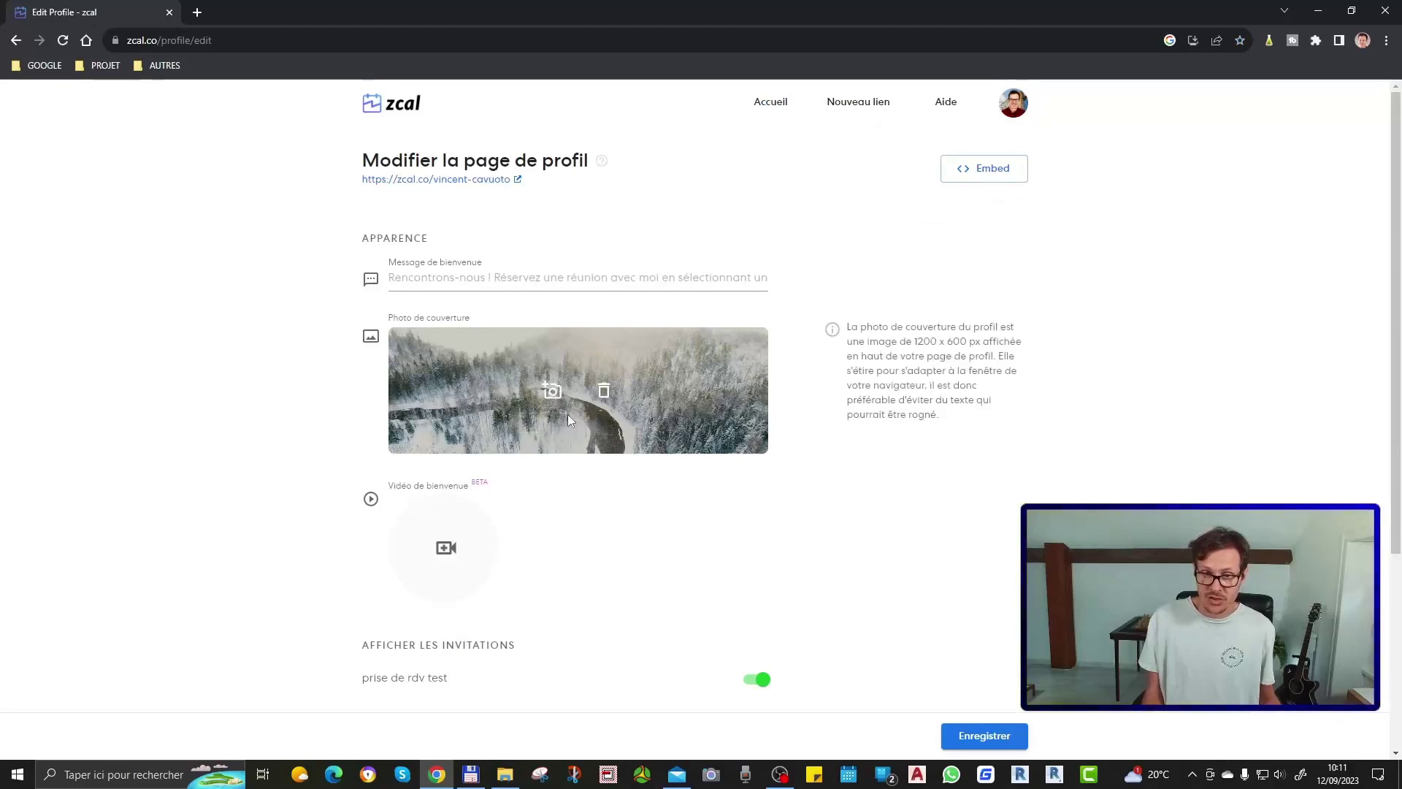
left_click(553, 392)
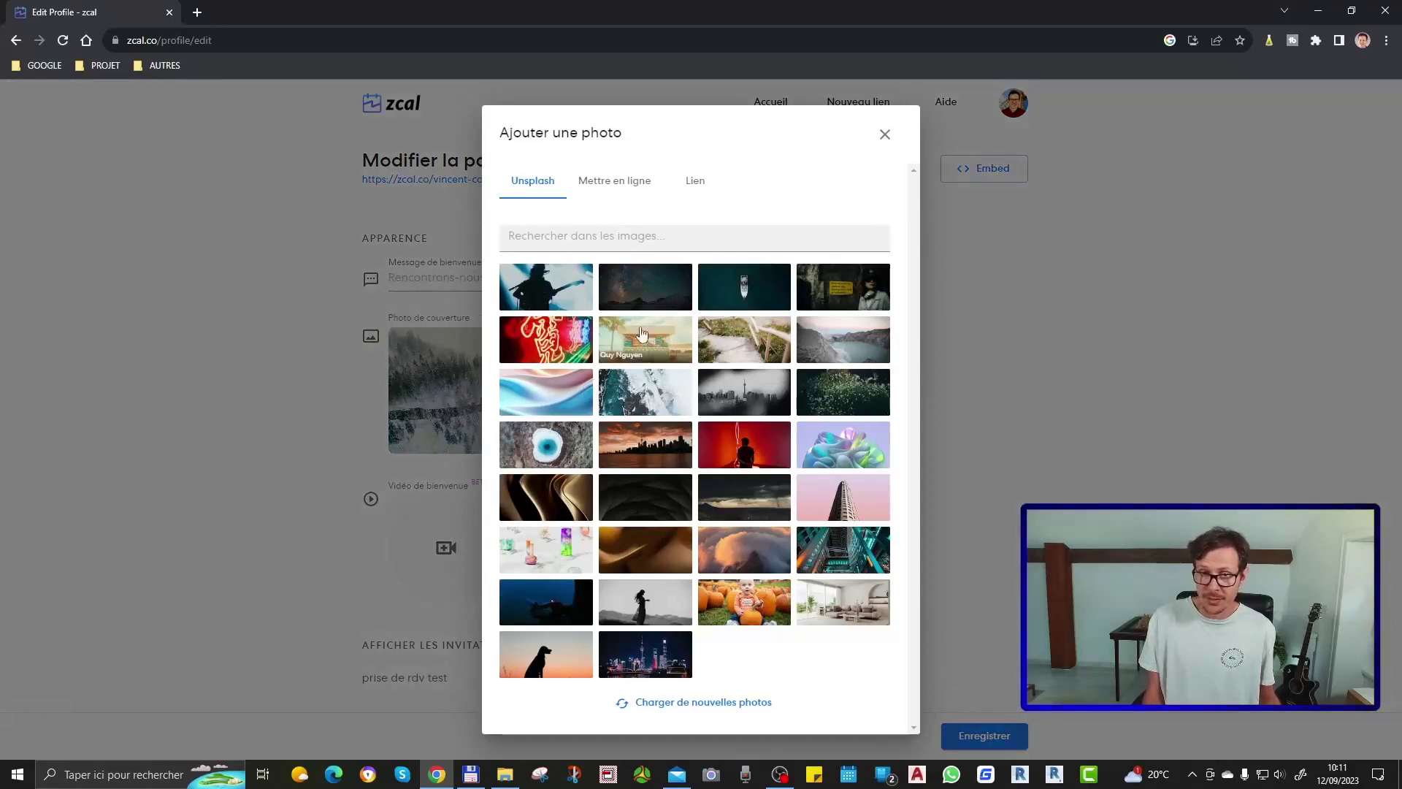
Try an Unsplash image search for "formation" and clear the search term
left_click(599, 237)
type("formation")
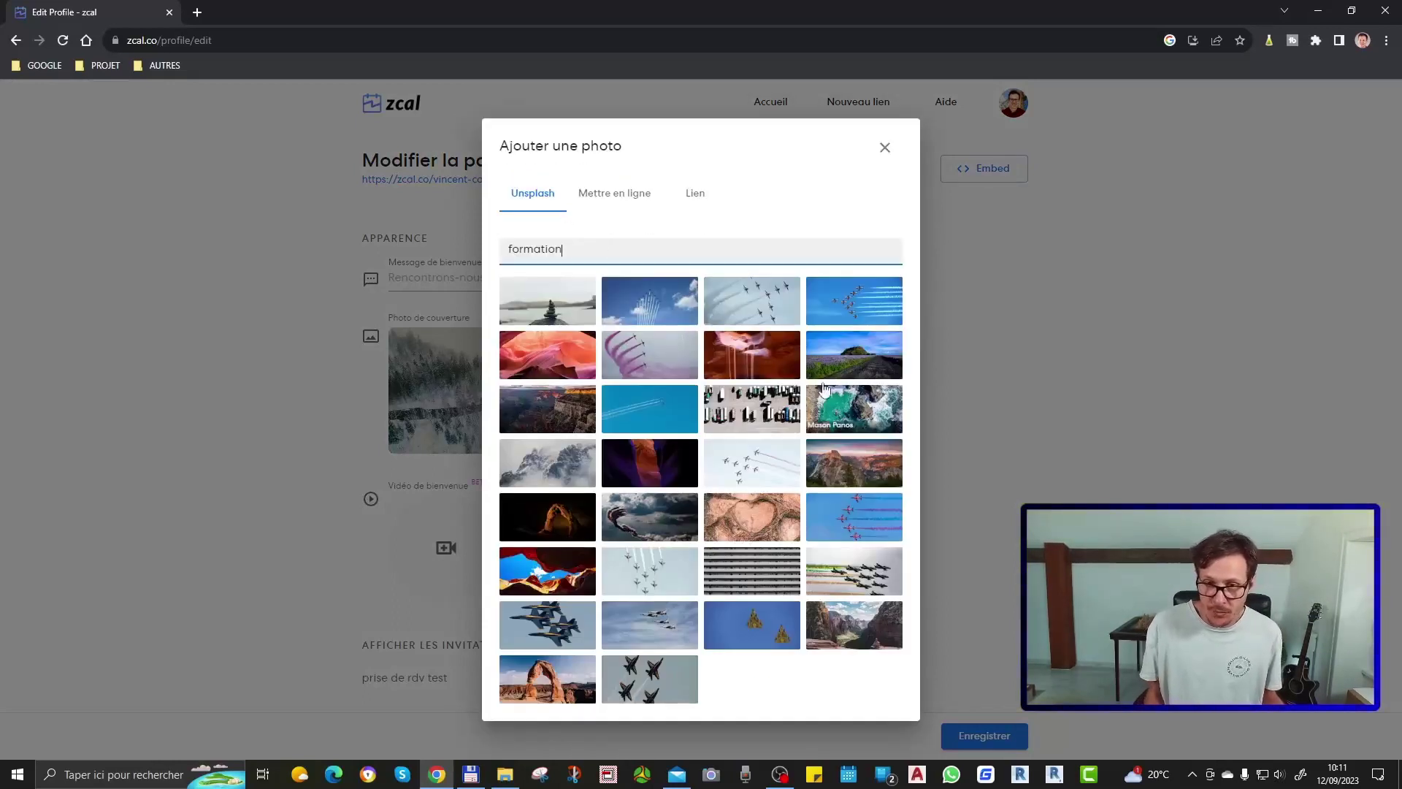
key("BackSpace")
key("BackSpace")
key("BackSpace")
key("BackSpace")
key("BackSpace")
key("BackSpace")
key("BackSpace")
key("BackSpace")
key("BackSpace")
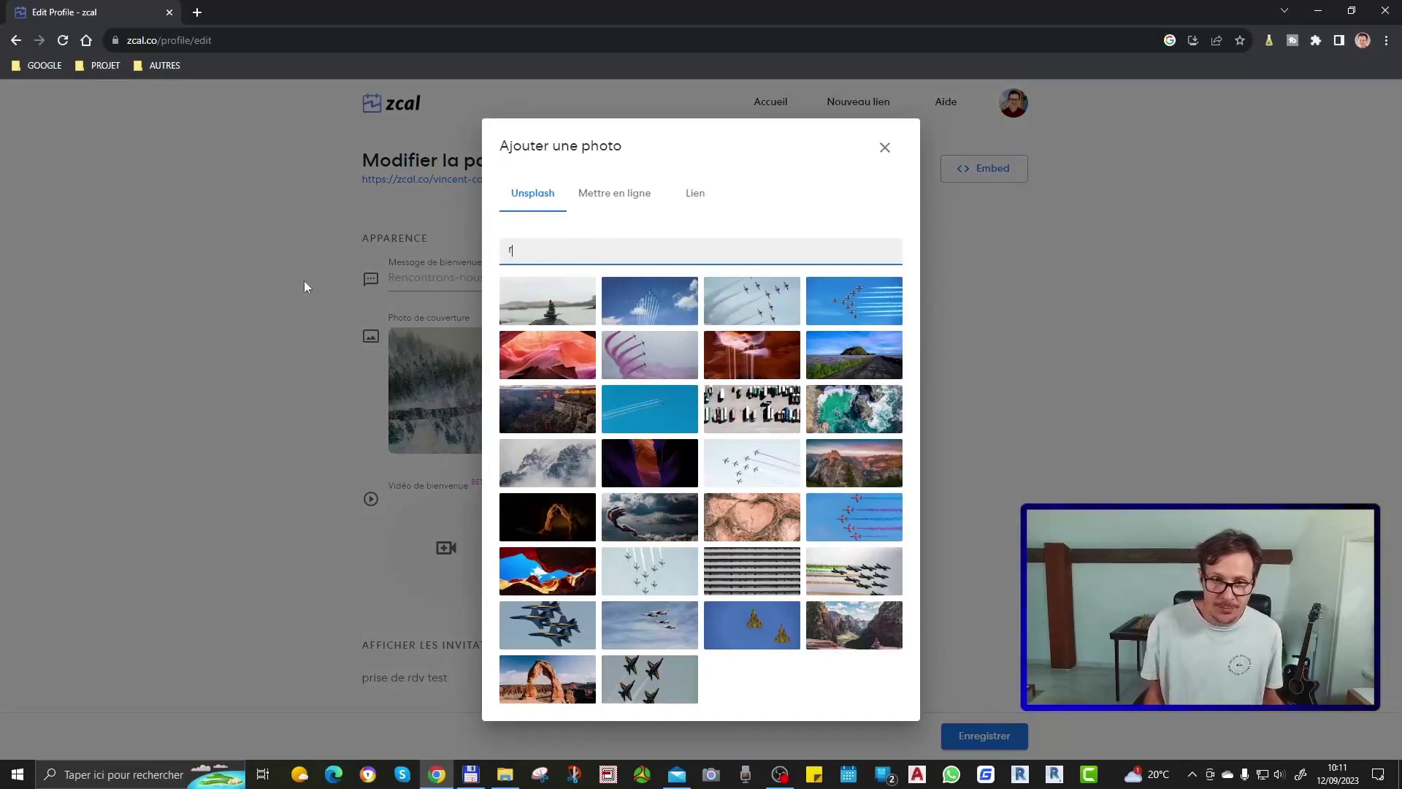
Search the Unsplash images for "ordinateur" as the profile cover photo
type("ordian")
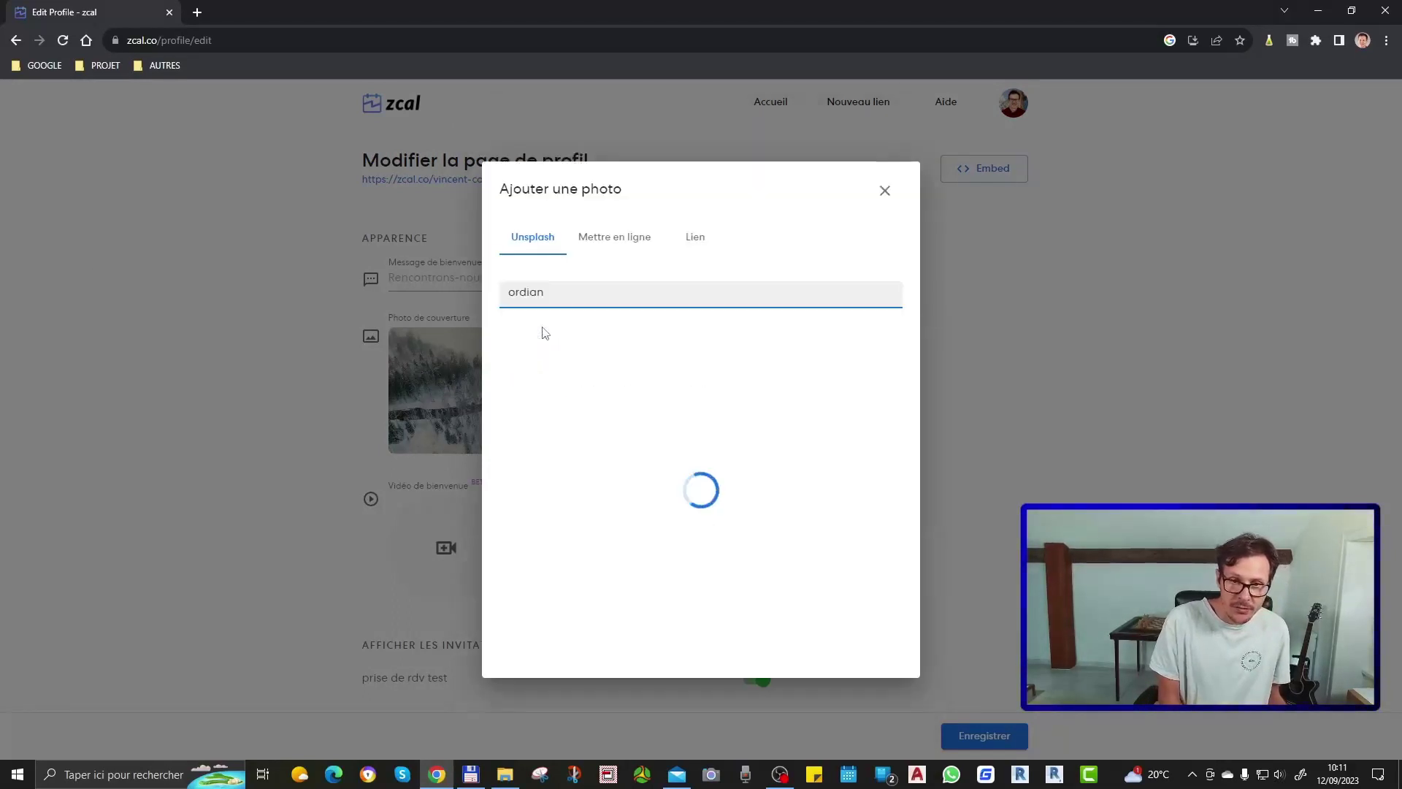
key("BackSpace")
key("BackSpace")
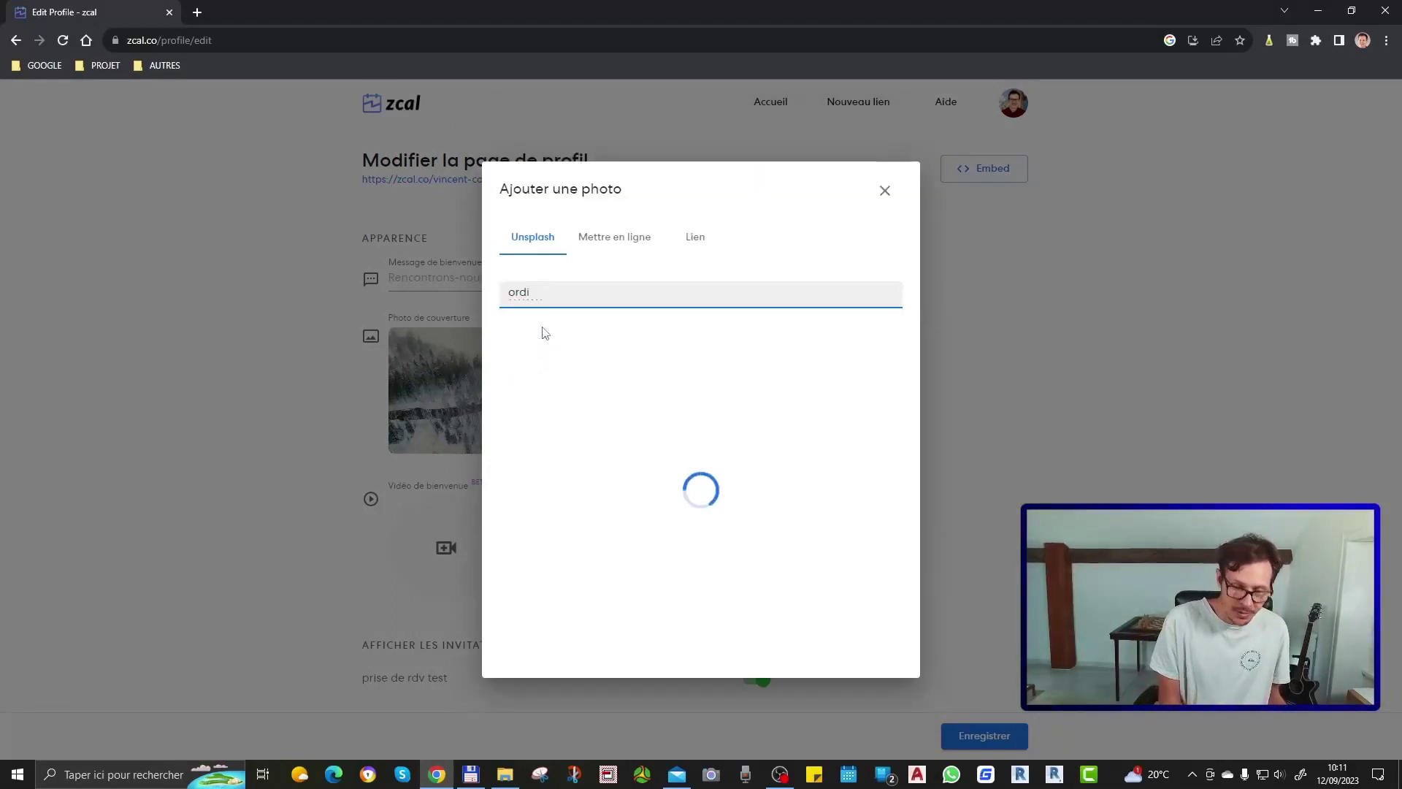
type("nateur")
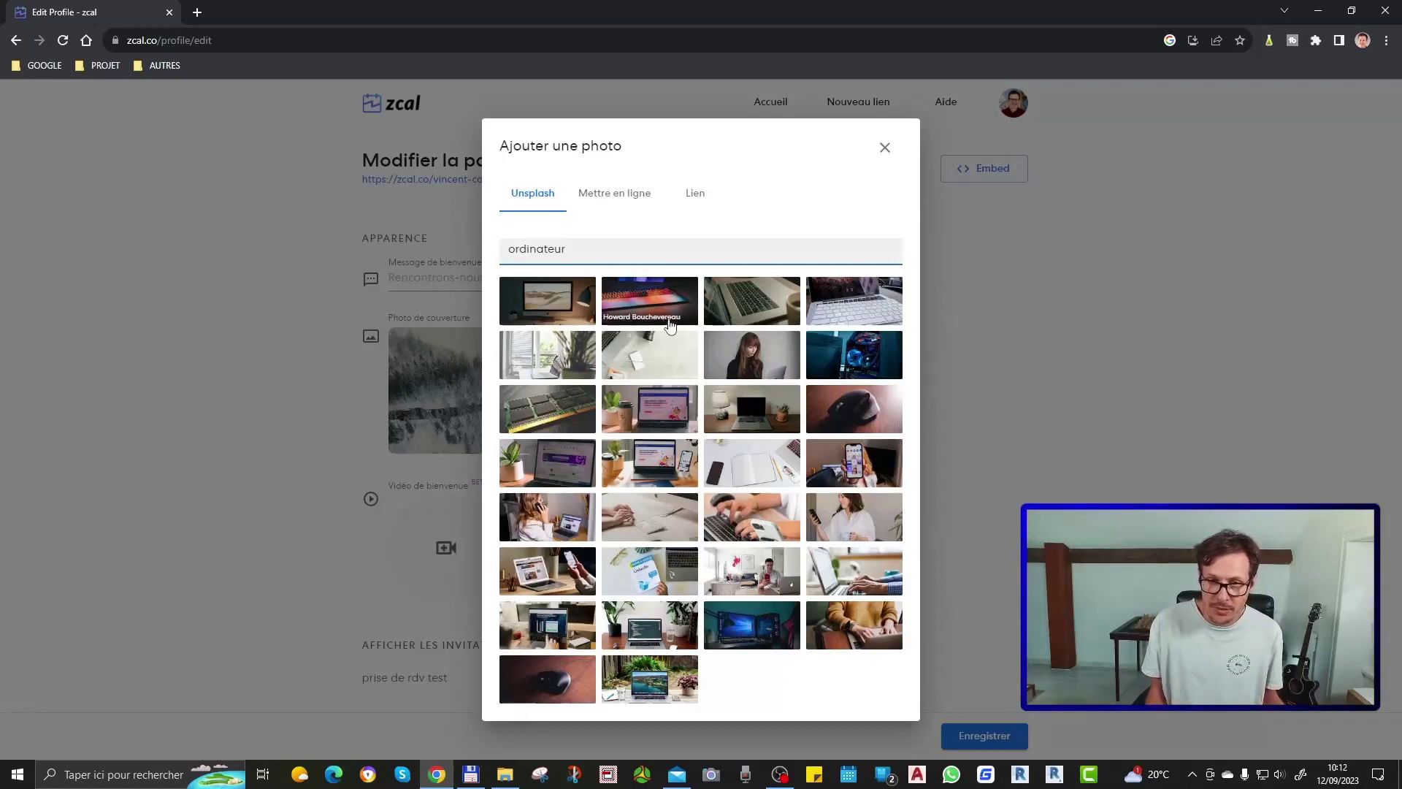
Set the photo of the colourfully lit laptop keyboard as the profile page's cover and save the changes
left_click(671, 289)
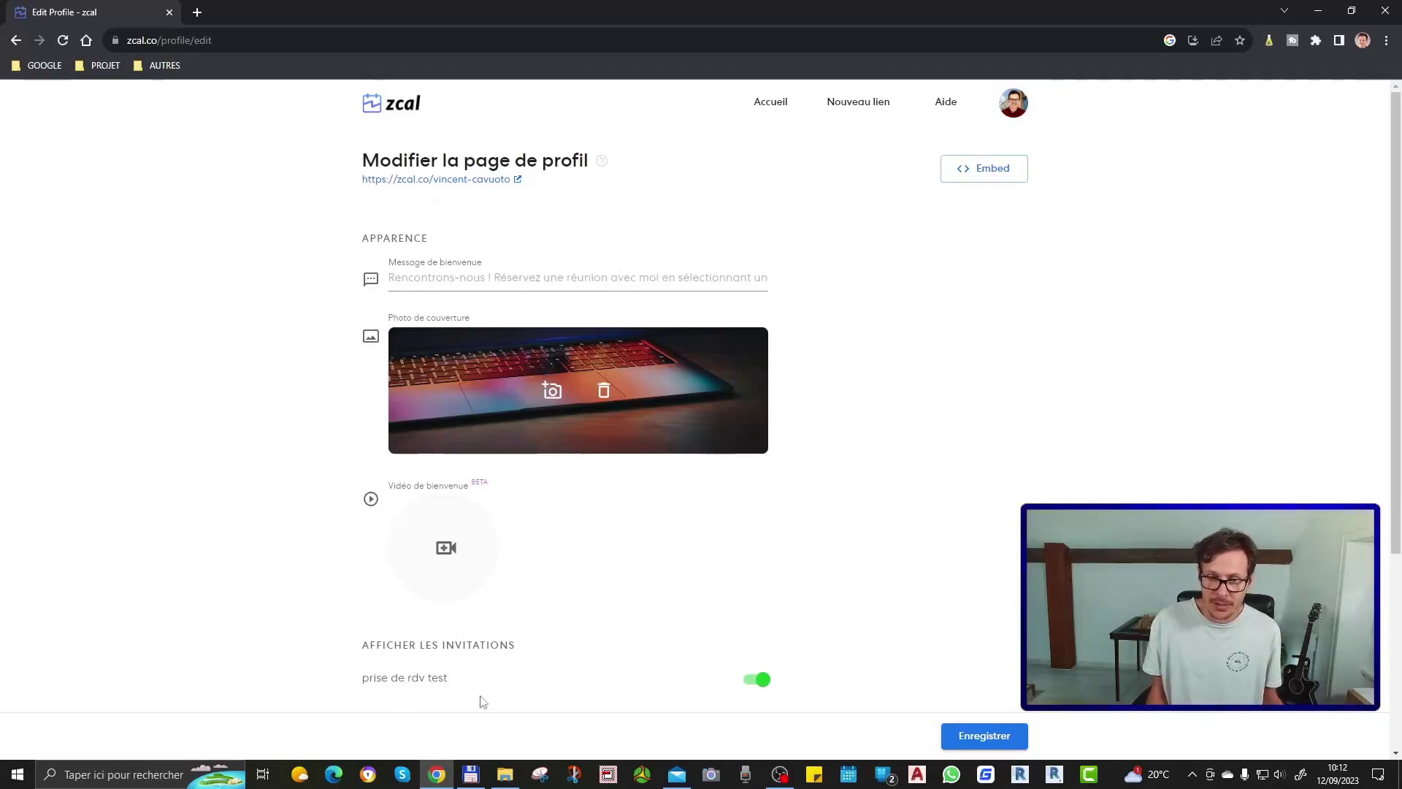
left_click(970, 743)
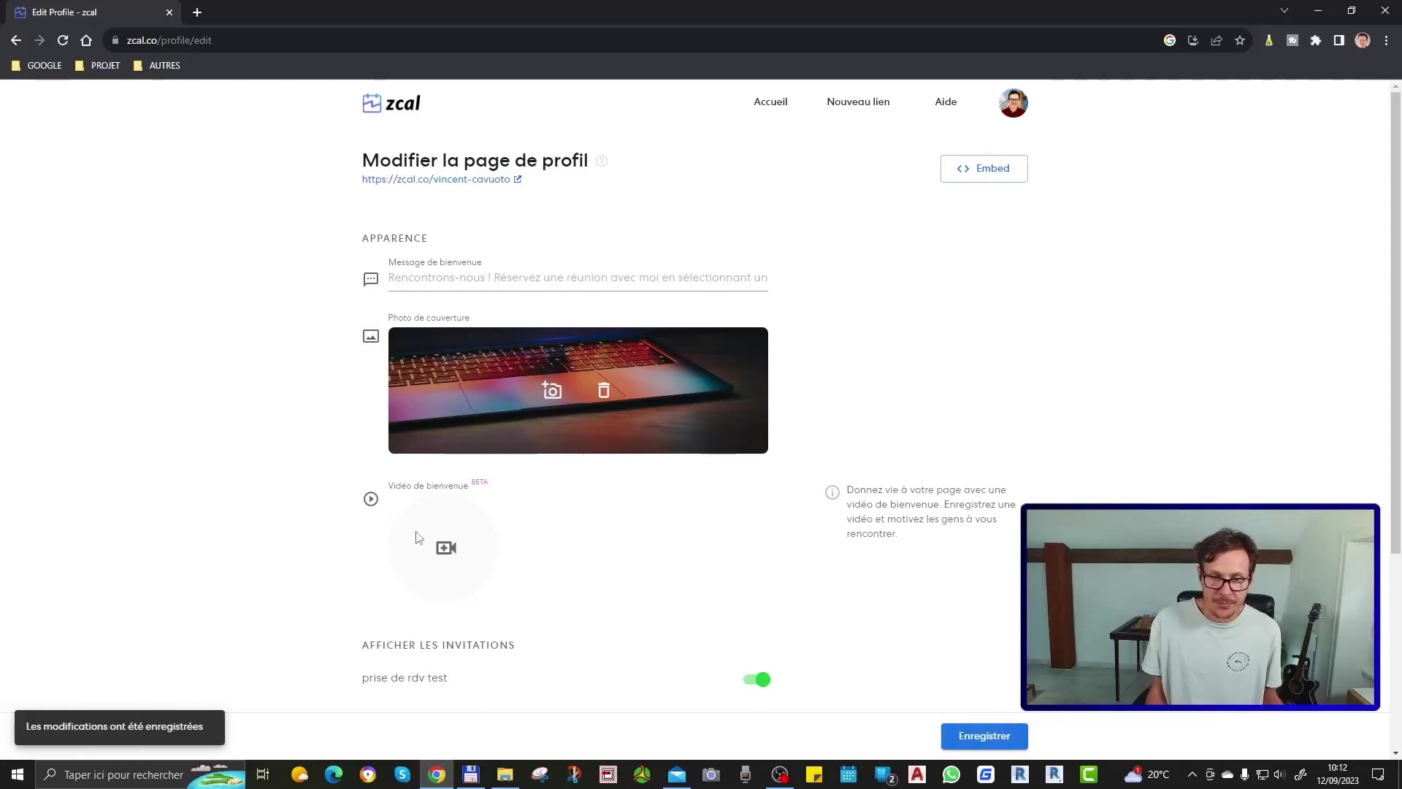
left_click(1005, 738)
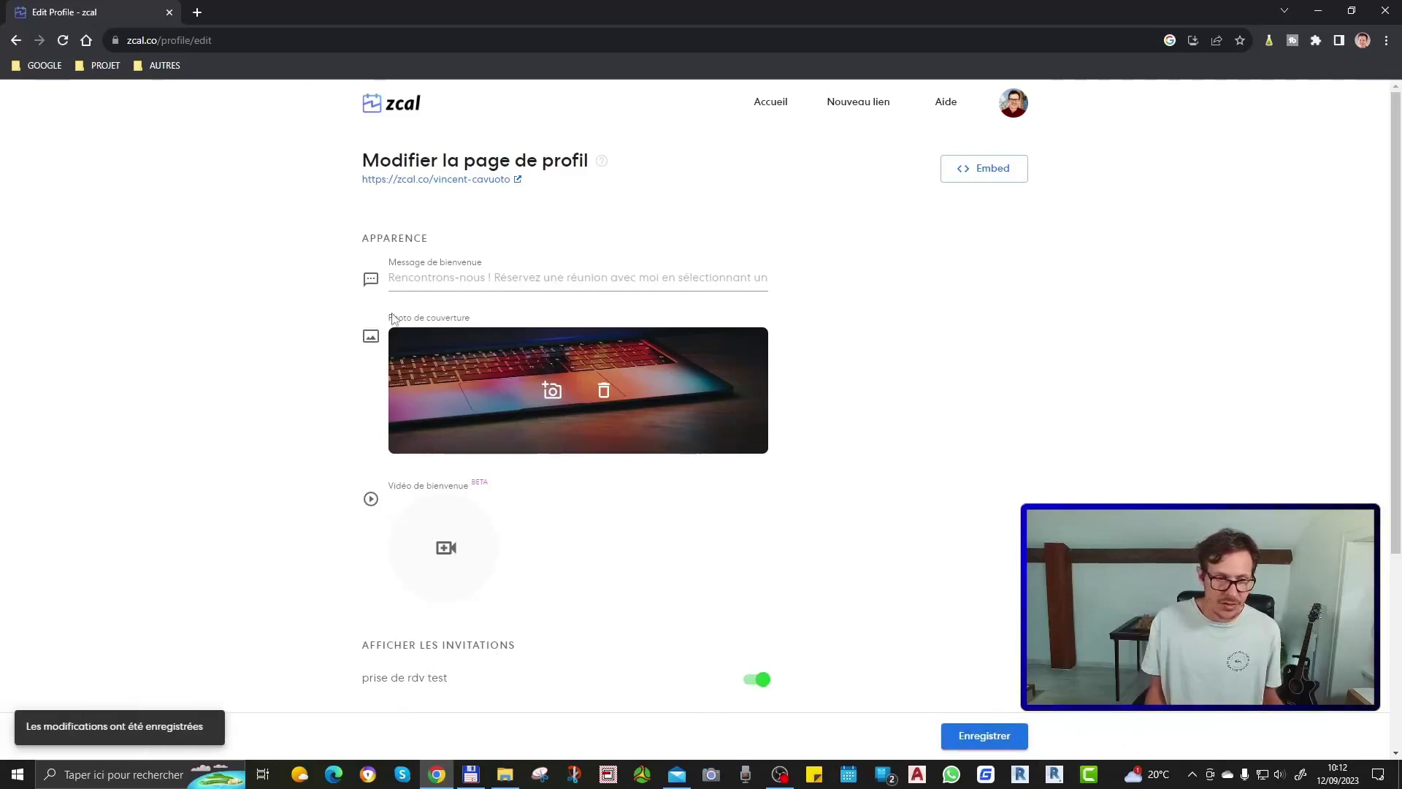
Return to the home page and permanently delete the "prise de rdv test" invitation
left_click(762, 102)
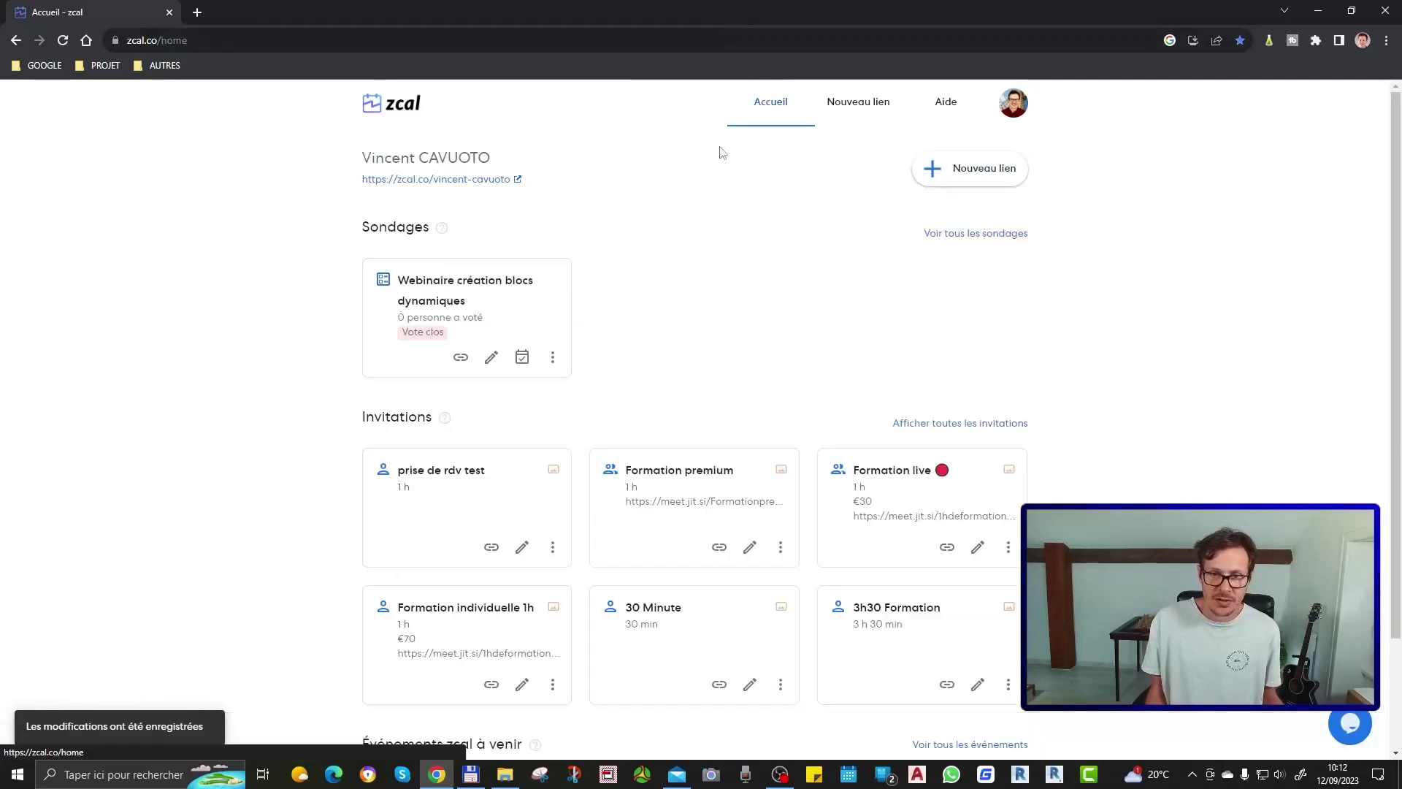
left_click(550, 548)
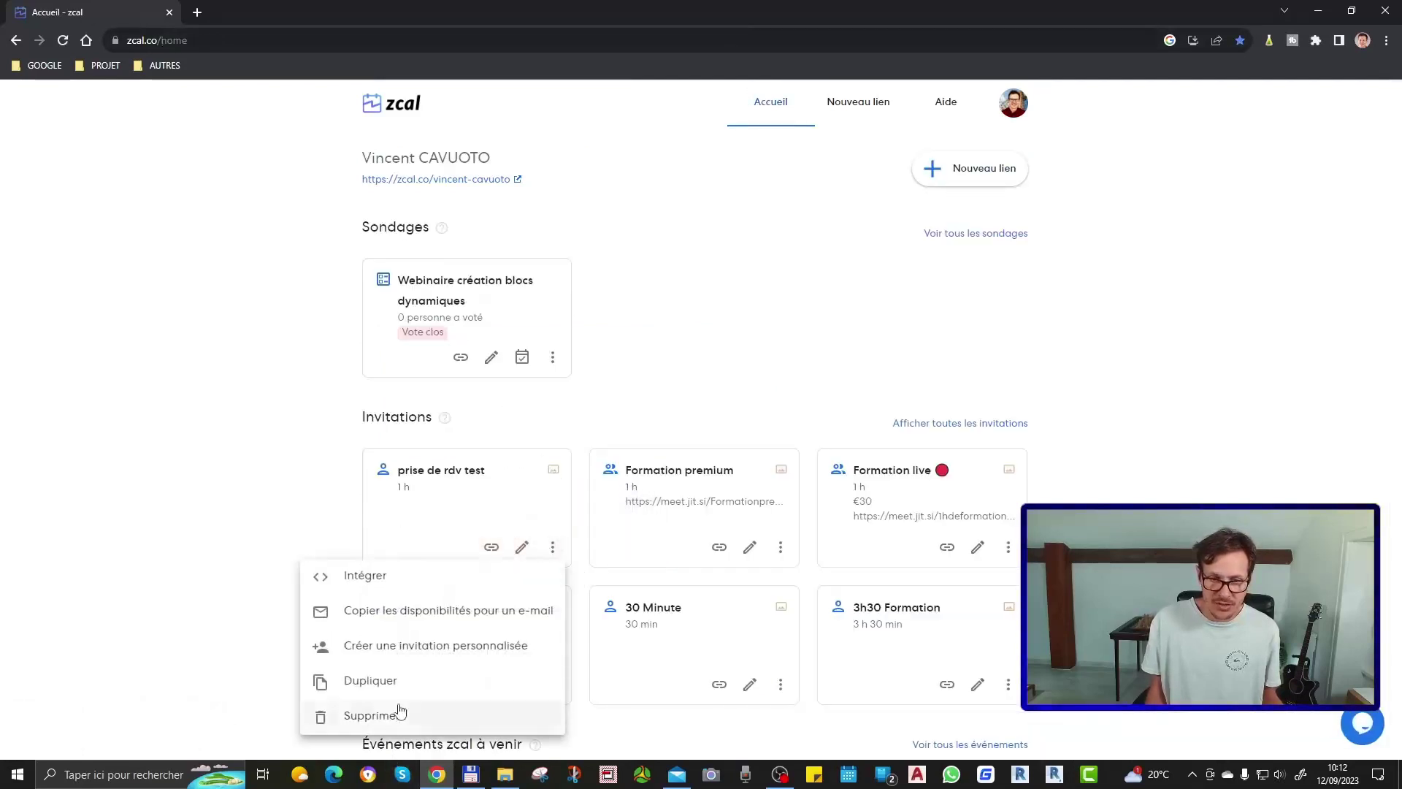
left_click(551, 549)
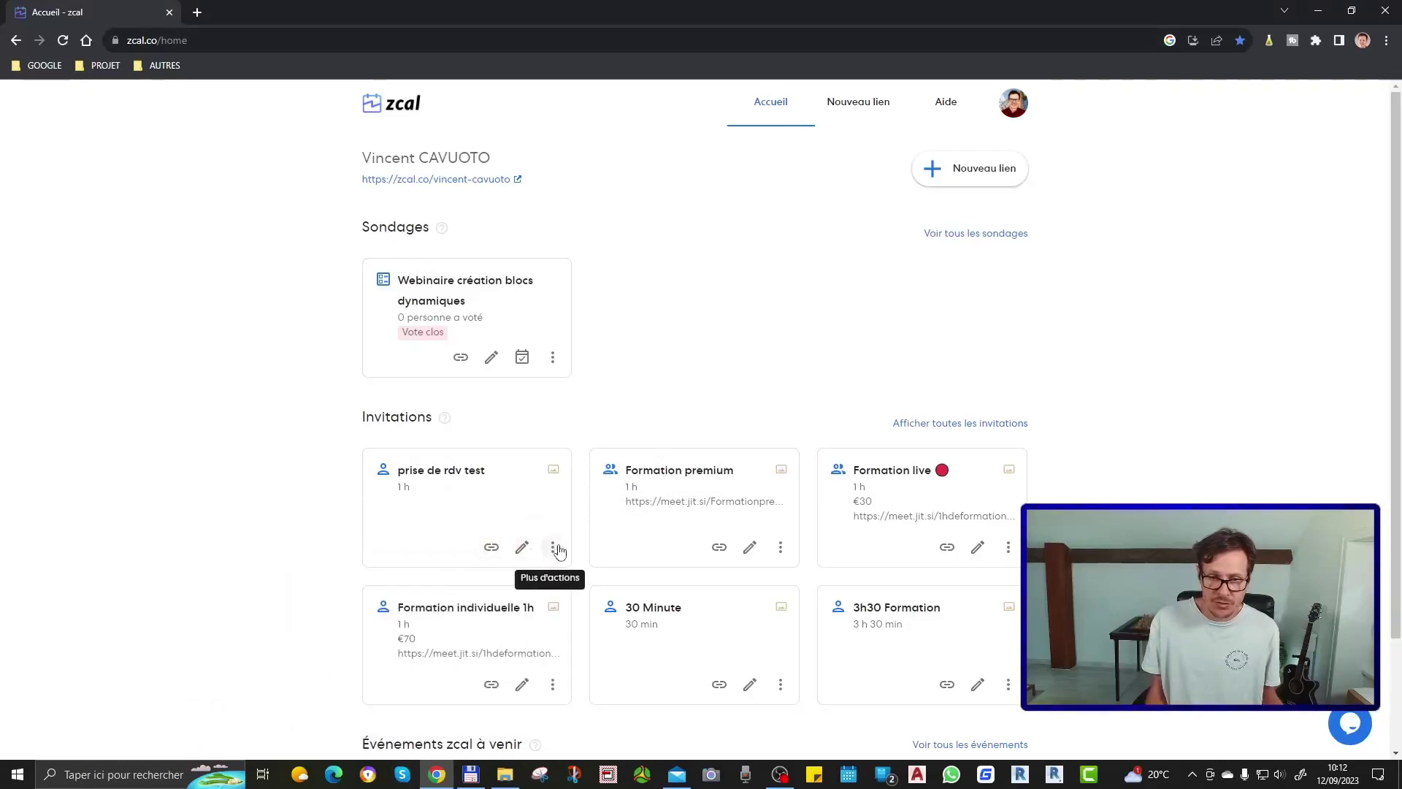
left_click(558, 550)
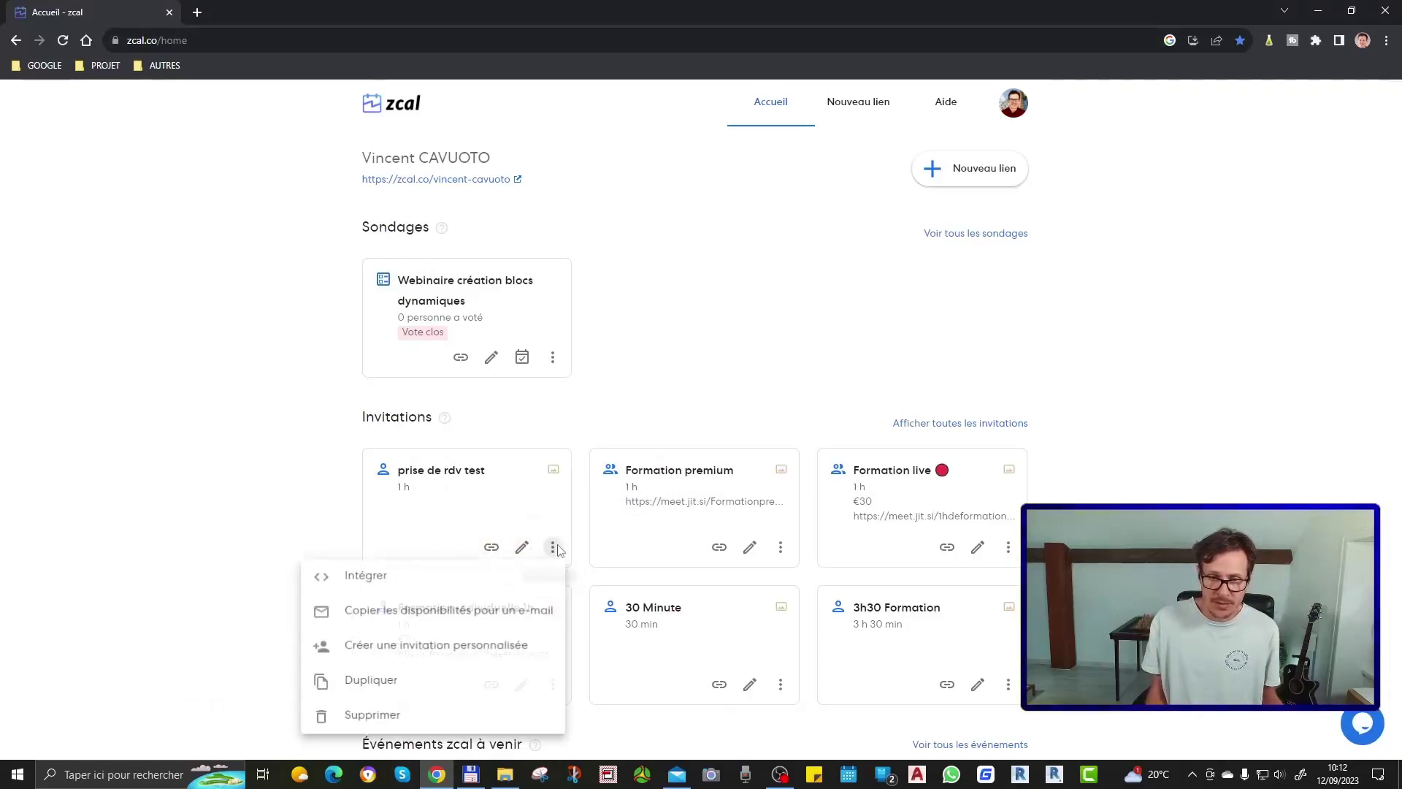
left_click(427, 716)
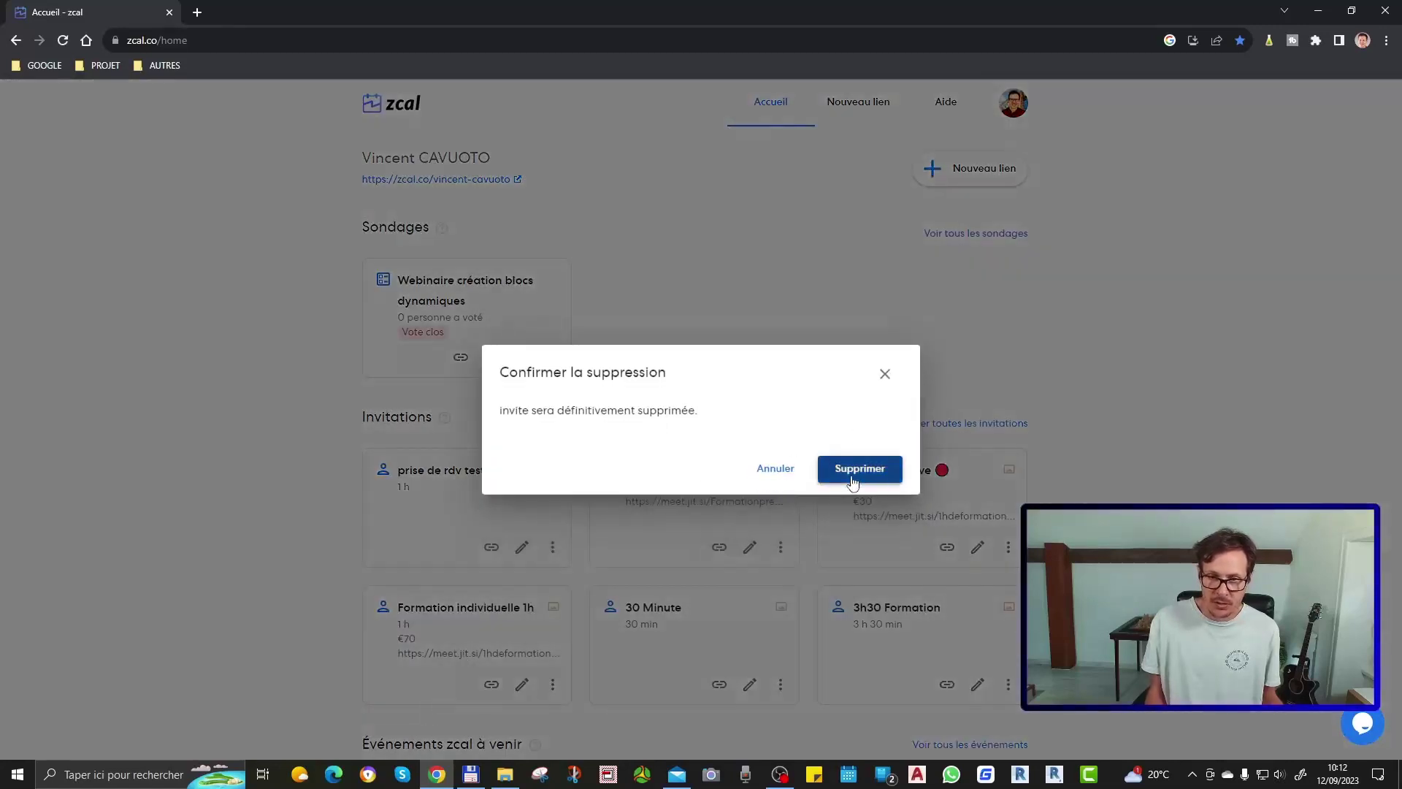
left_click(856, 471)
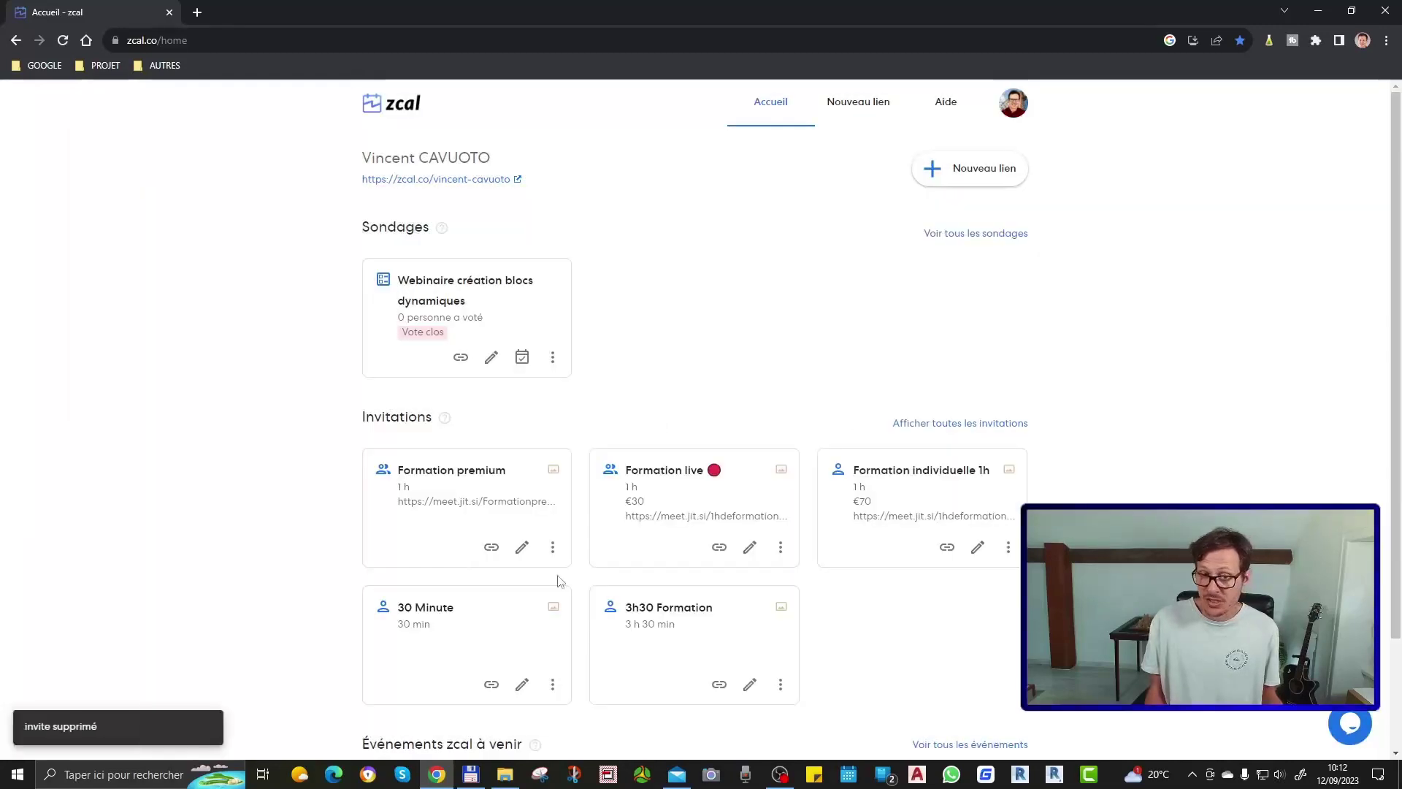
View the public profile page and the booking page of "Formation individuelle 1h", and close them
left_click(475, 183)
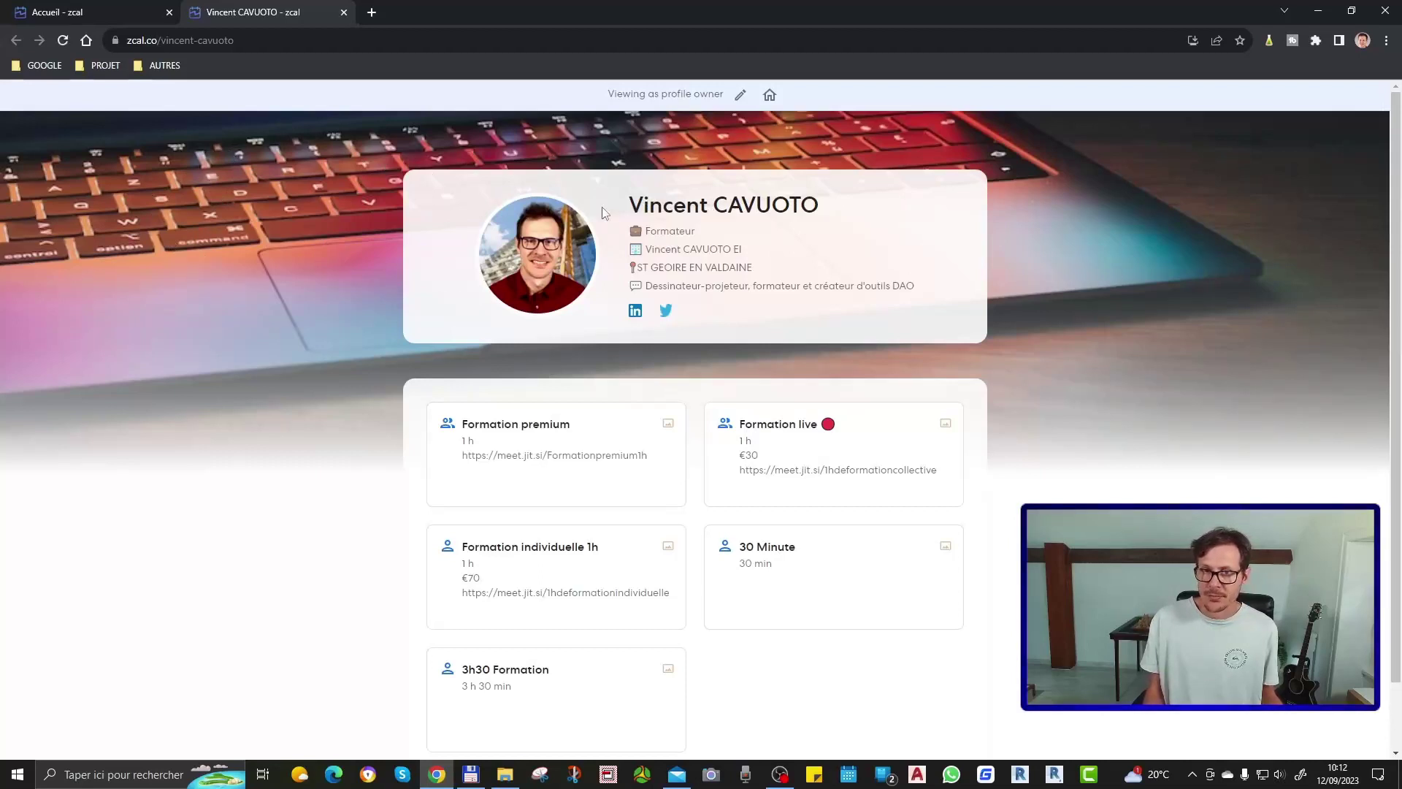
scroll(472, 475, "down", 1)
scroll(469, 513, "up", 1)
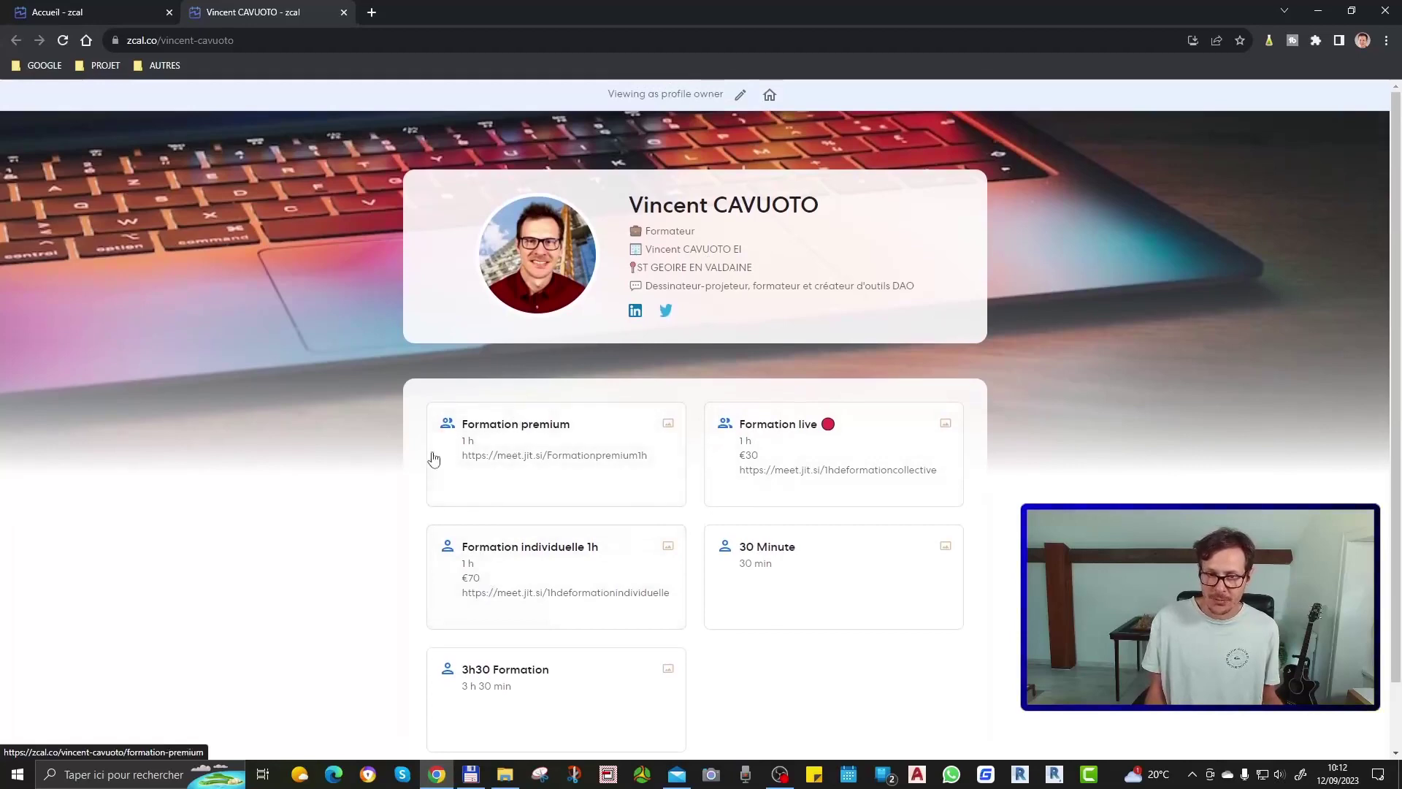
scroll(511, 522, "down", 1)
left_click(516, 526)
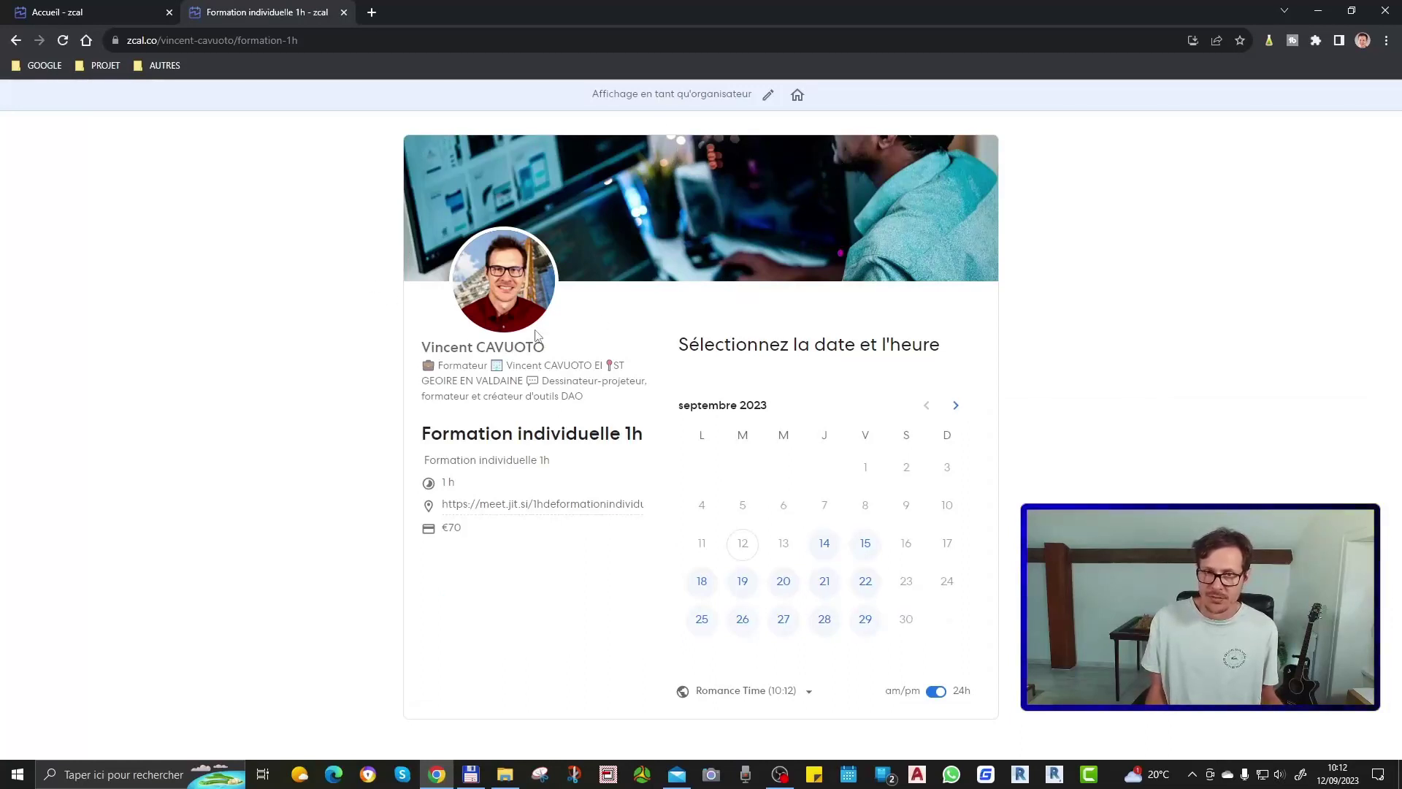
left_click(344, 13)
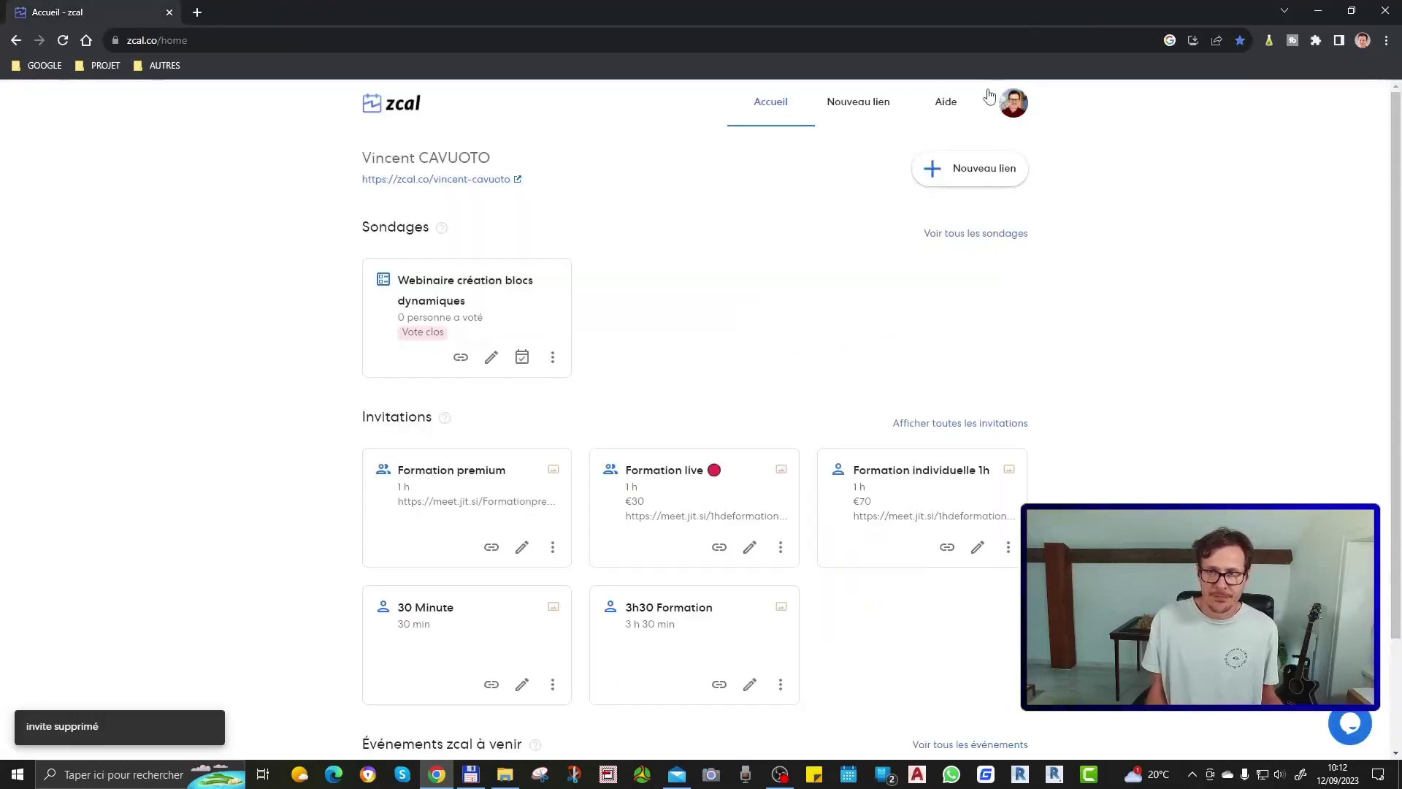
Open the profile page for editing and bring up its list of displayed invitations
left_click(1013, 103)
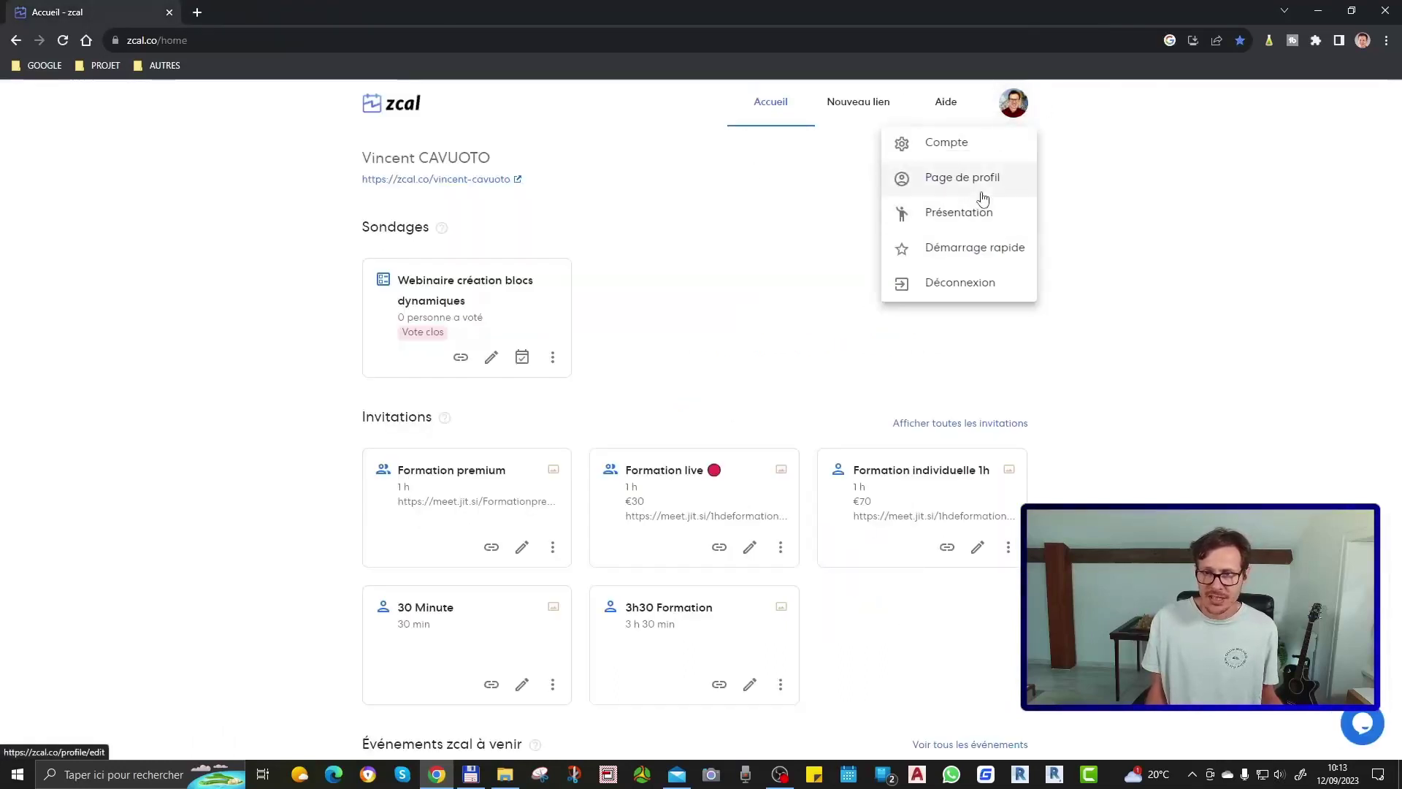
left_click(978, 191)
scroll(569, 560, "down", 4)
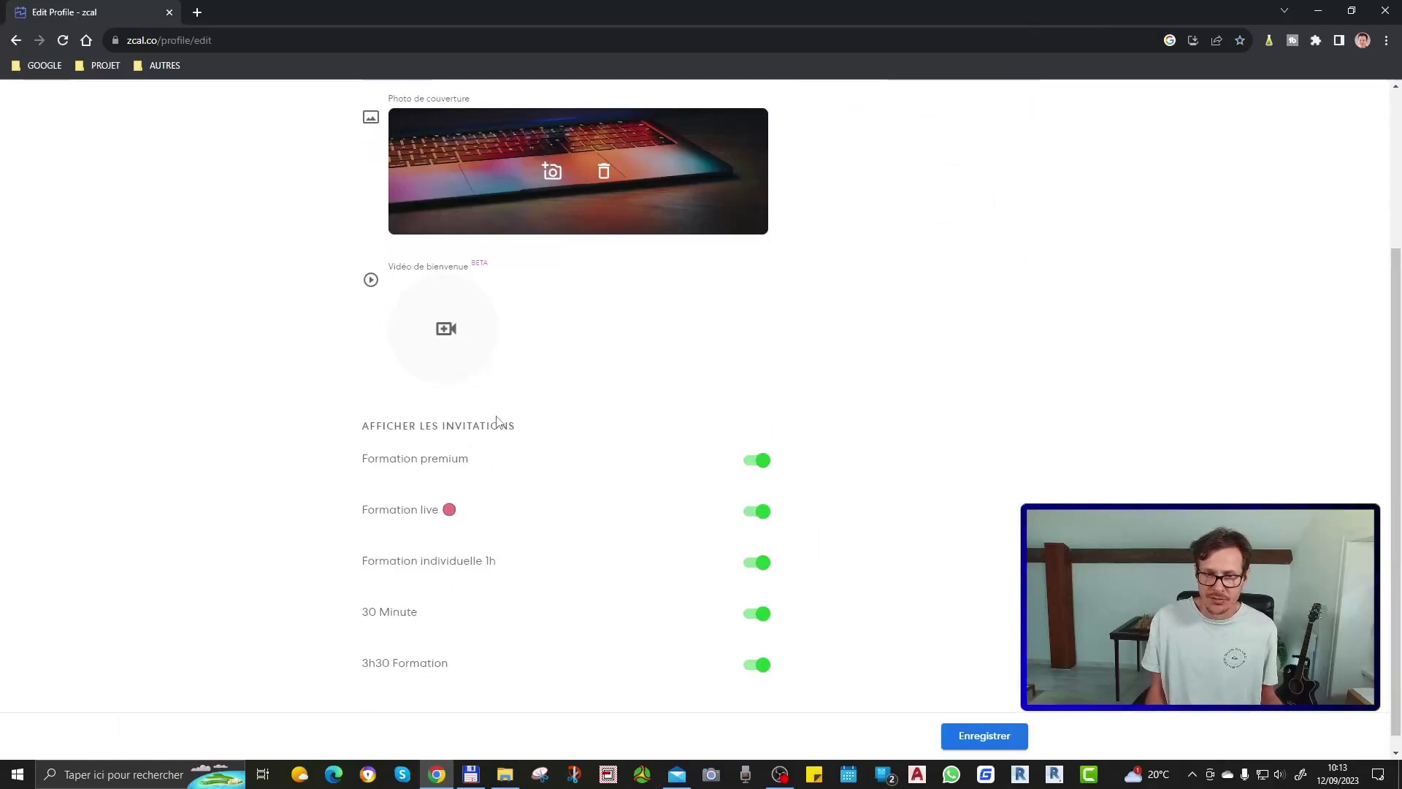
scroll(501, 532, "down", 1)
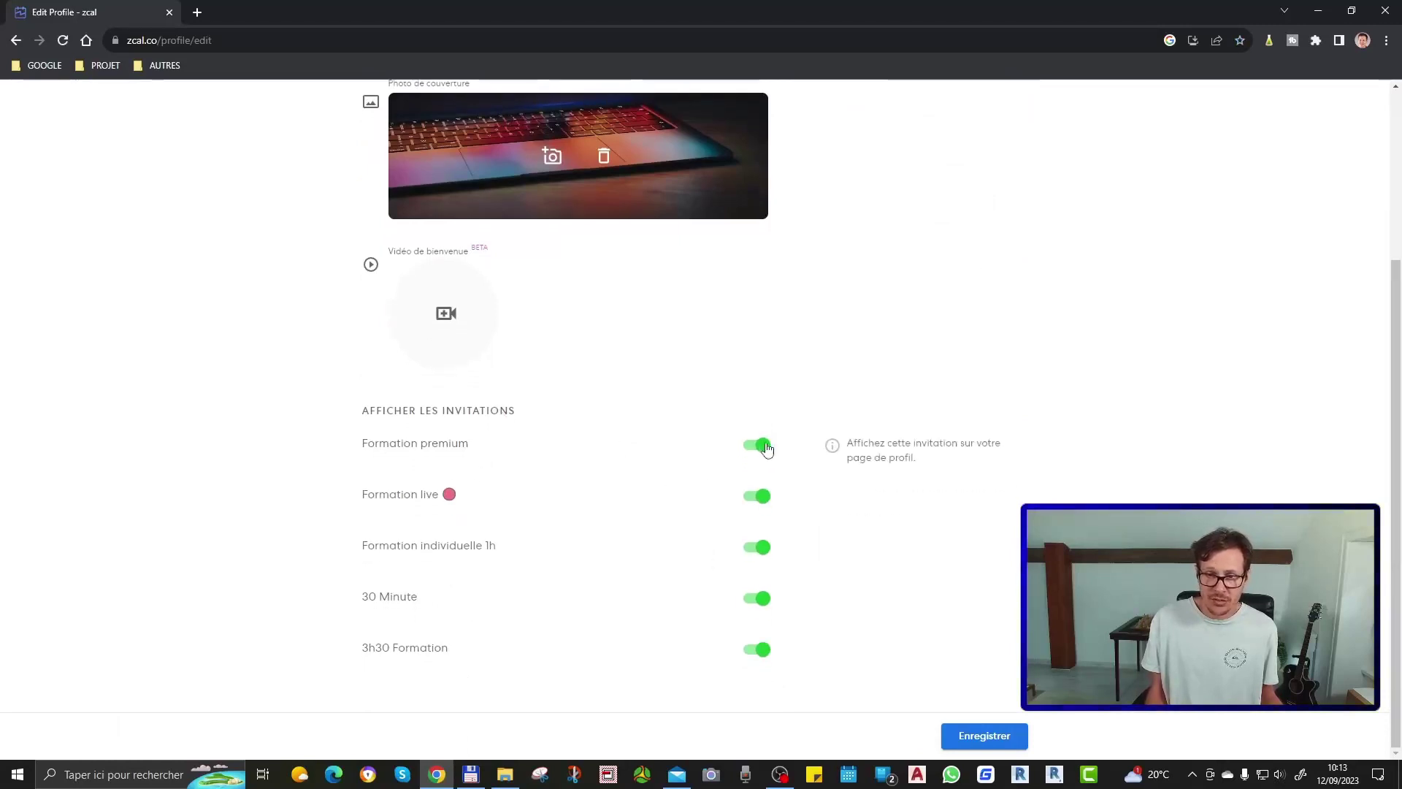
Try hiding the "Formation premium" invitation from the profile page and show it again
left_click(761, 445)
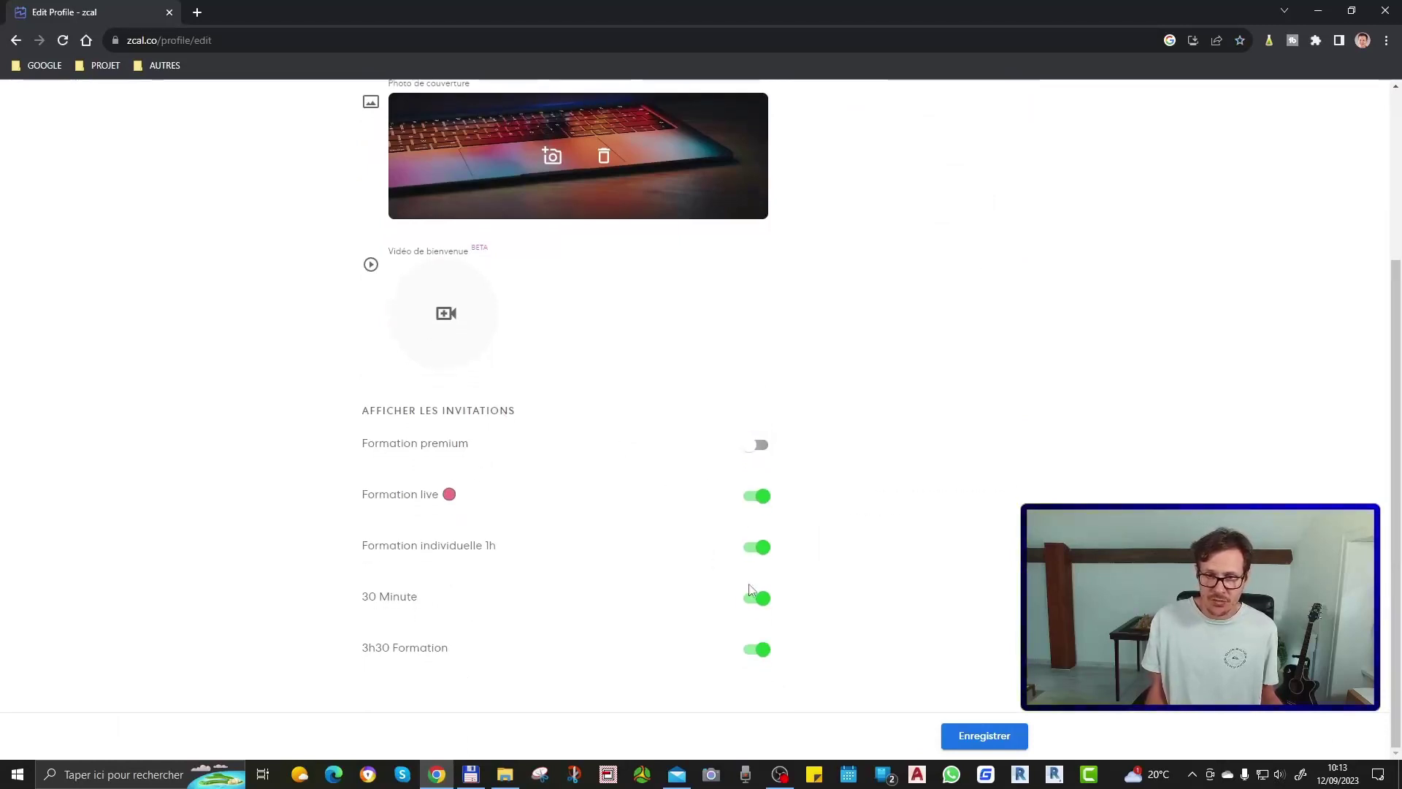
left_click(755, 445)
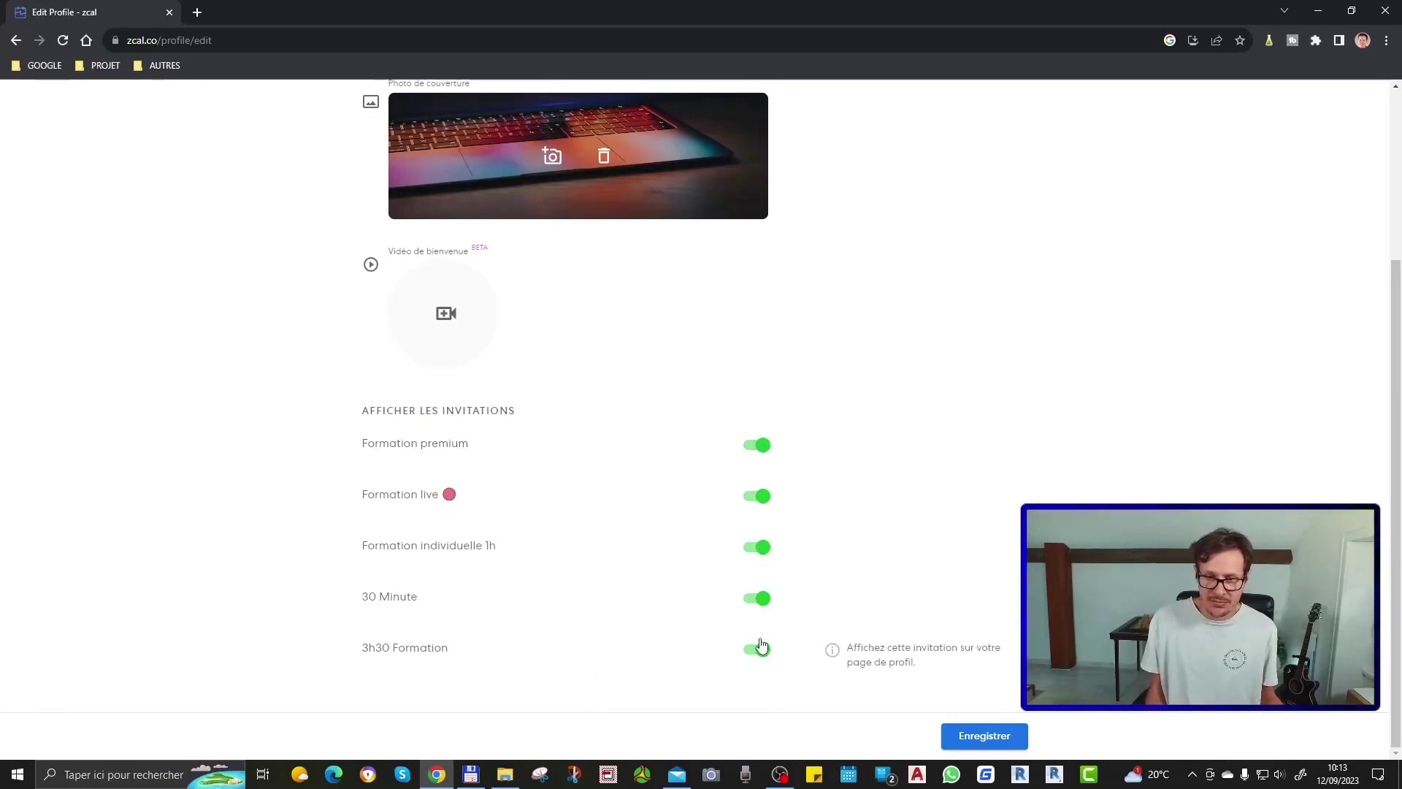
scroll(555, 570, "up", 3)
scroll(516, 535, "down", 3)
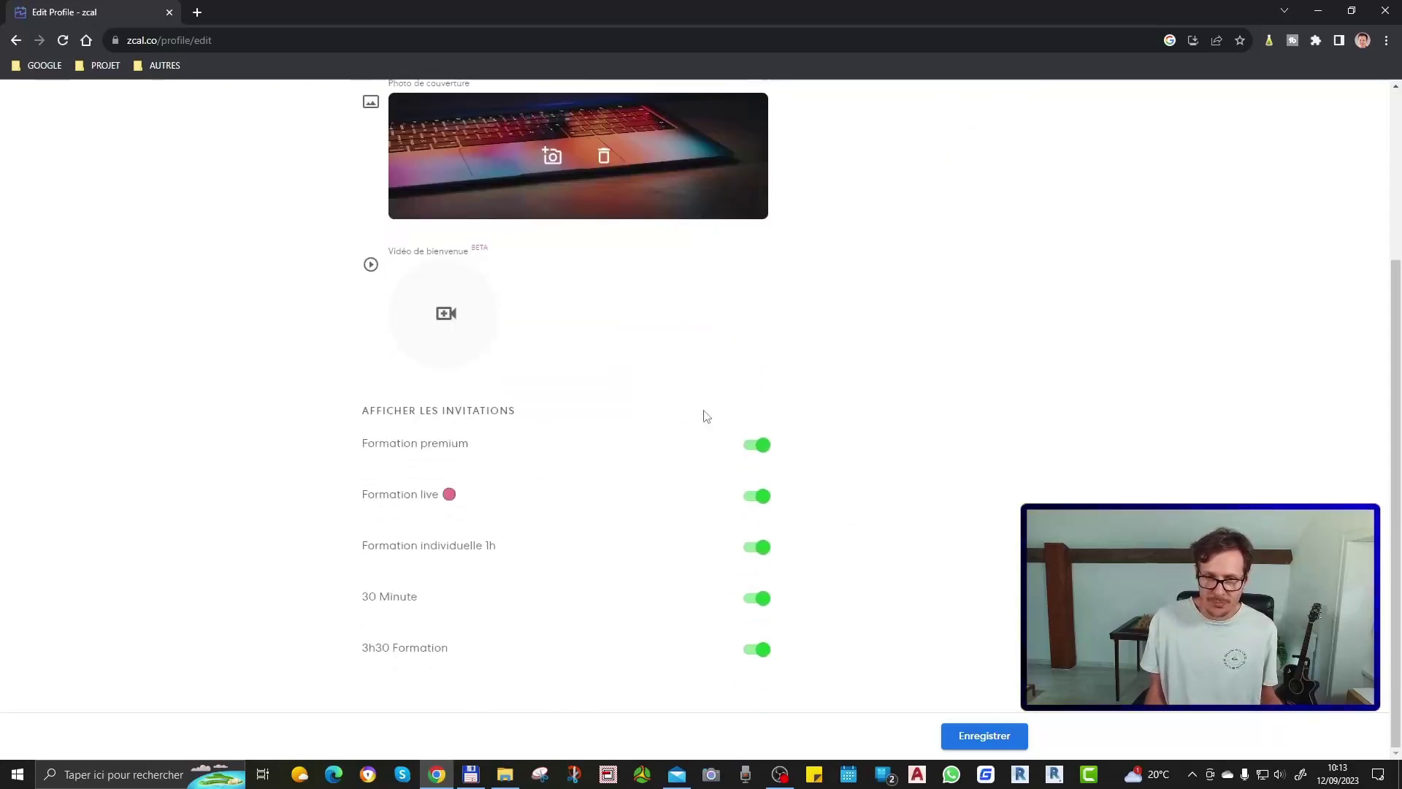
Hide the "Formation premium" invitation on the profile page and save the changes
left_click(748, 455)
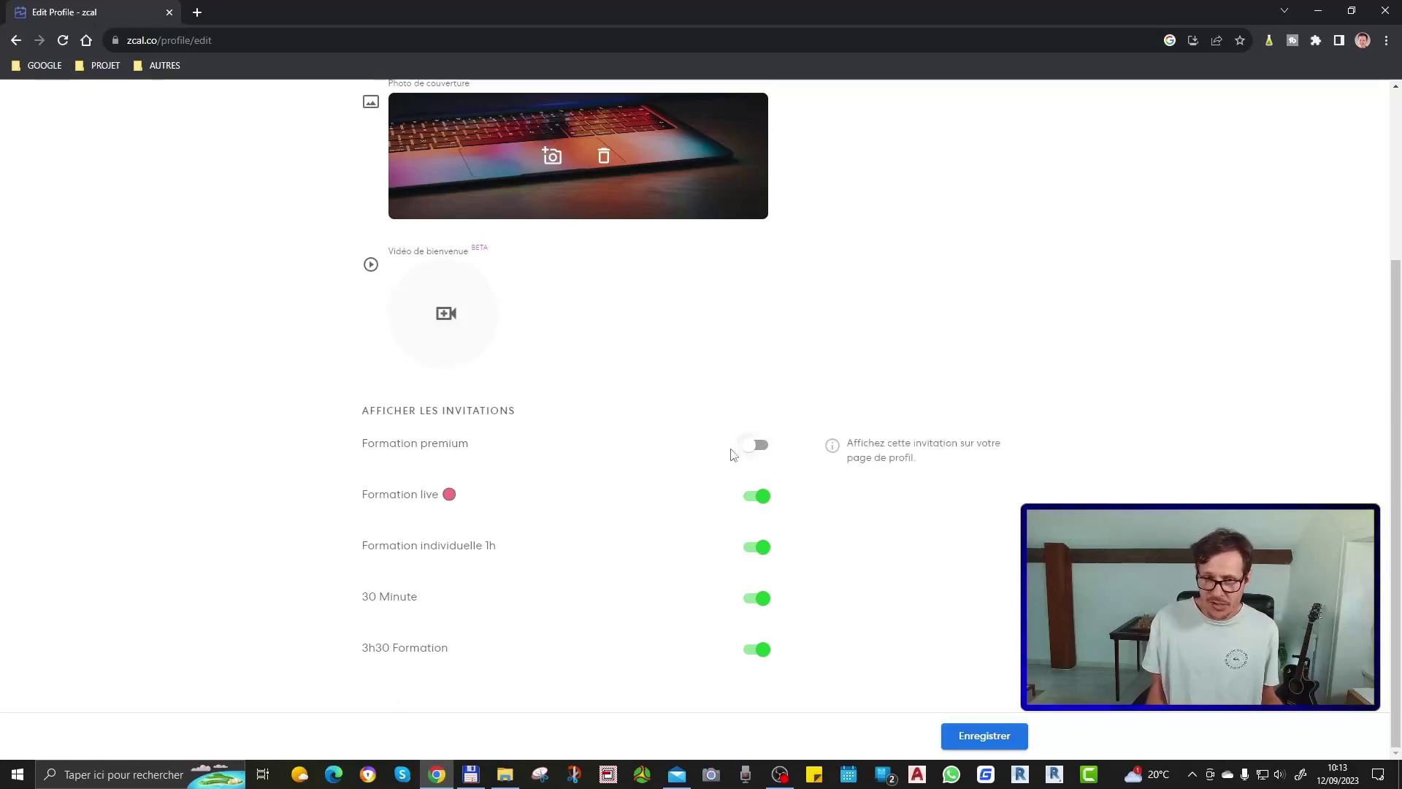
left_click(1003, 737)
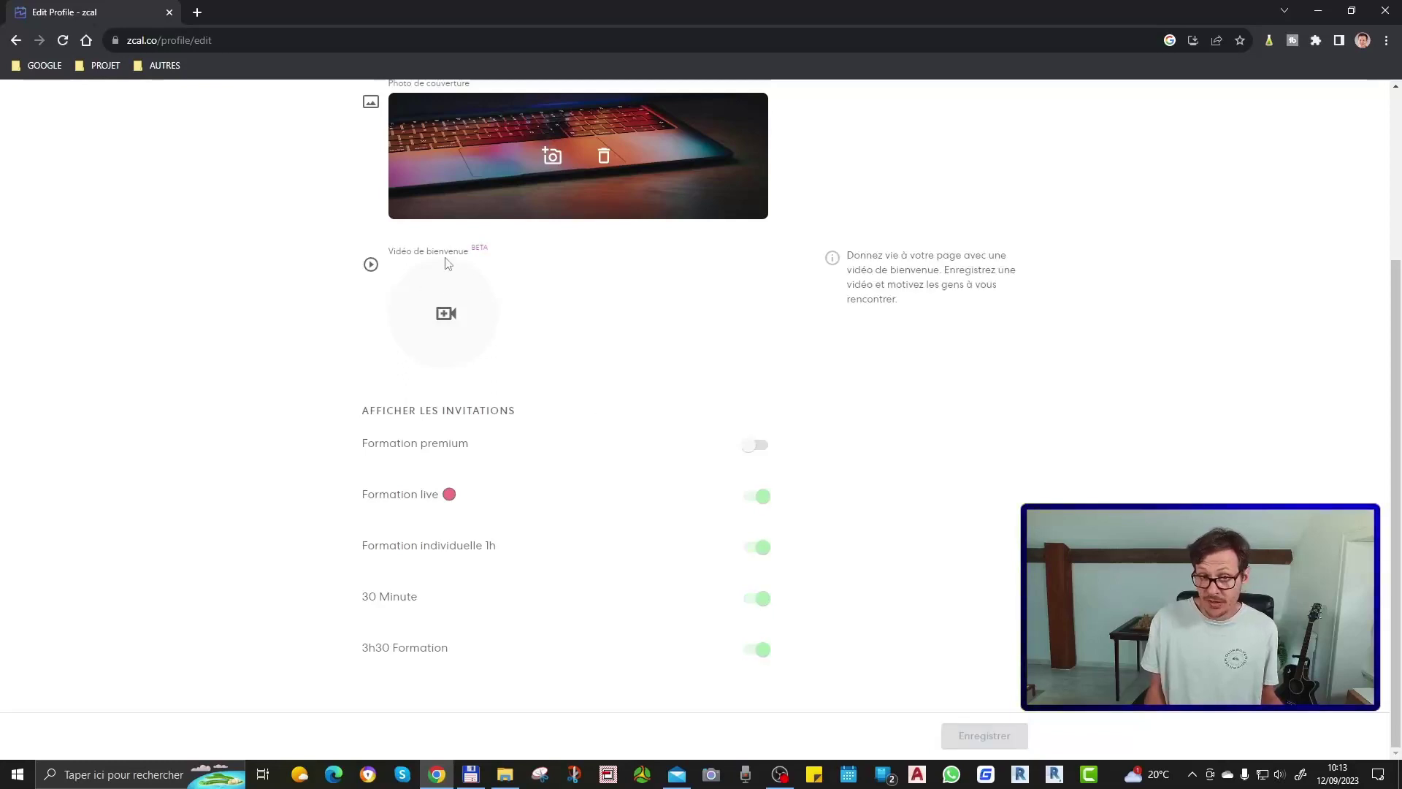
scroll(899, 498, "up", 4)
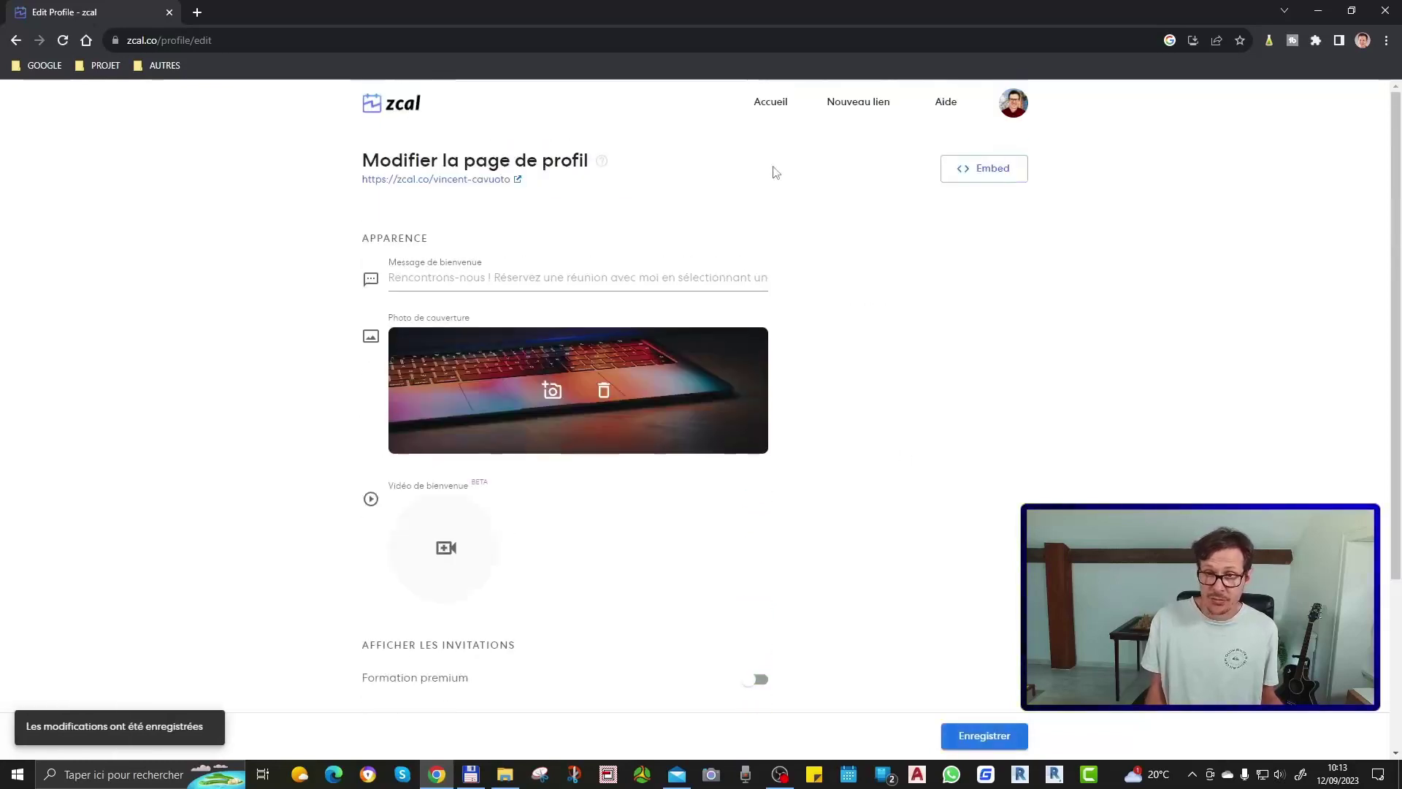
Review the presentation details and the quick-start tips, and close the tips
left_click(1022, 109)
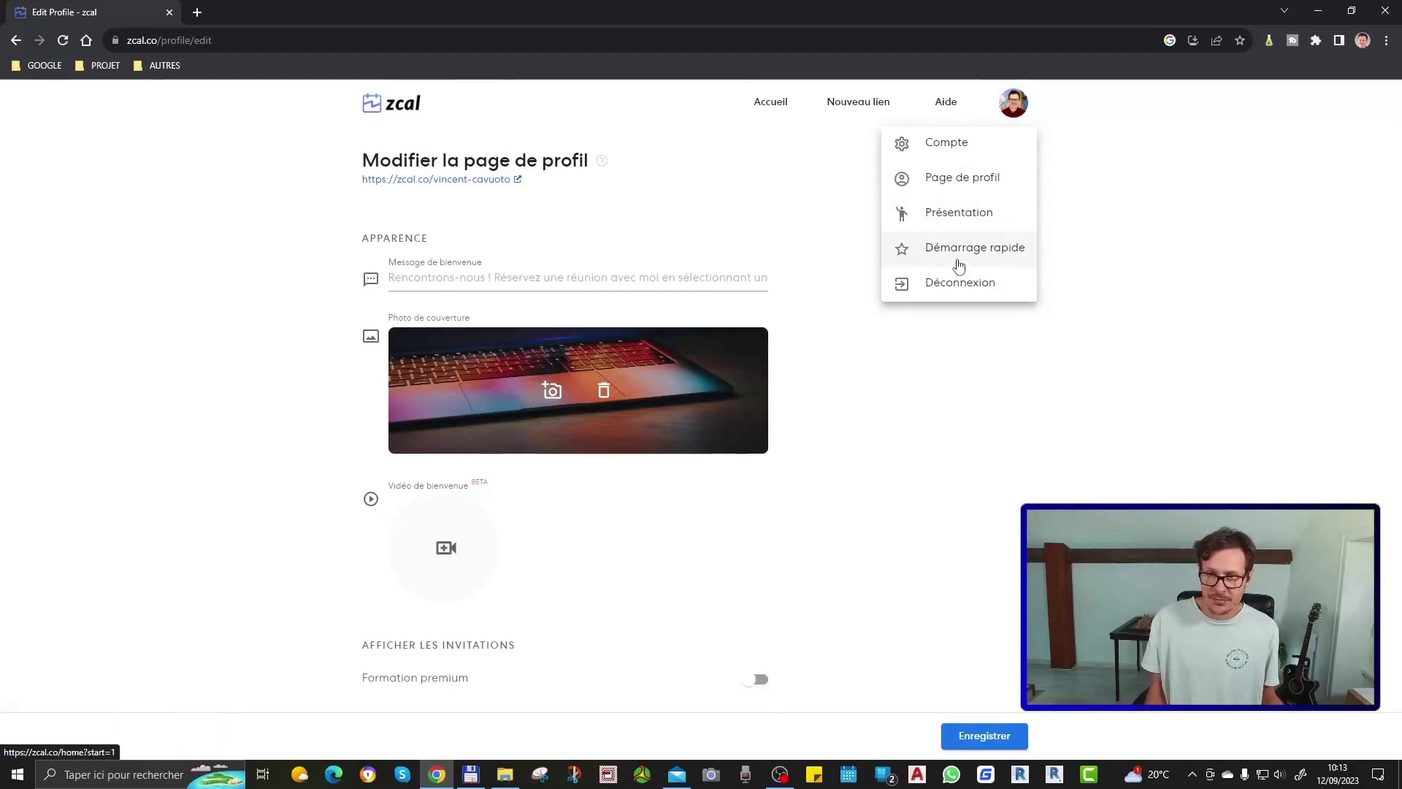
left_click(953, 229)
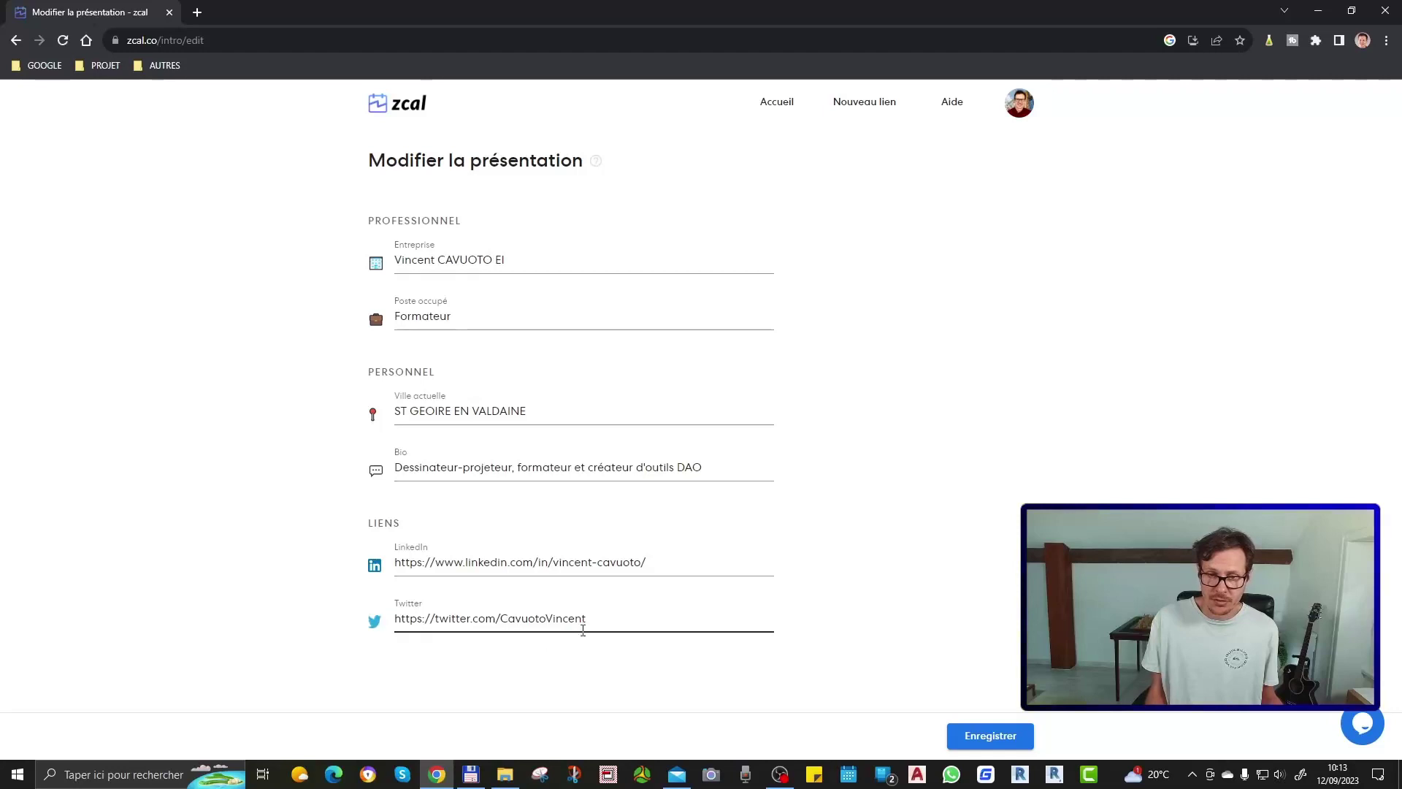
left_click(1019, 102)
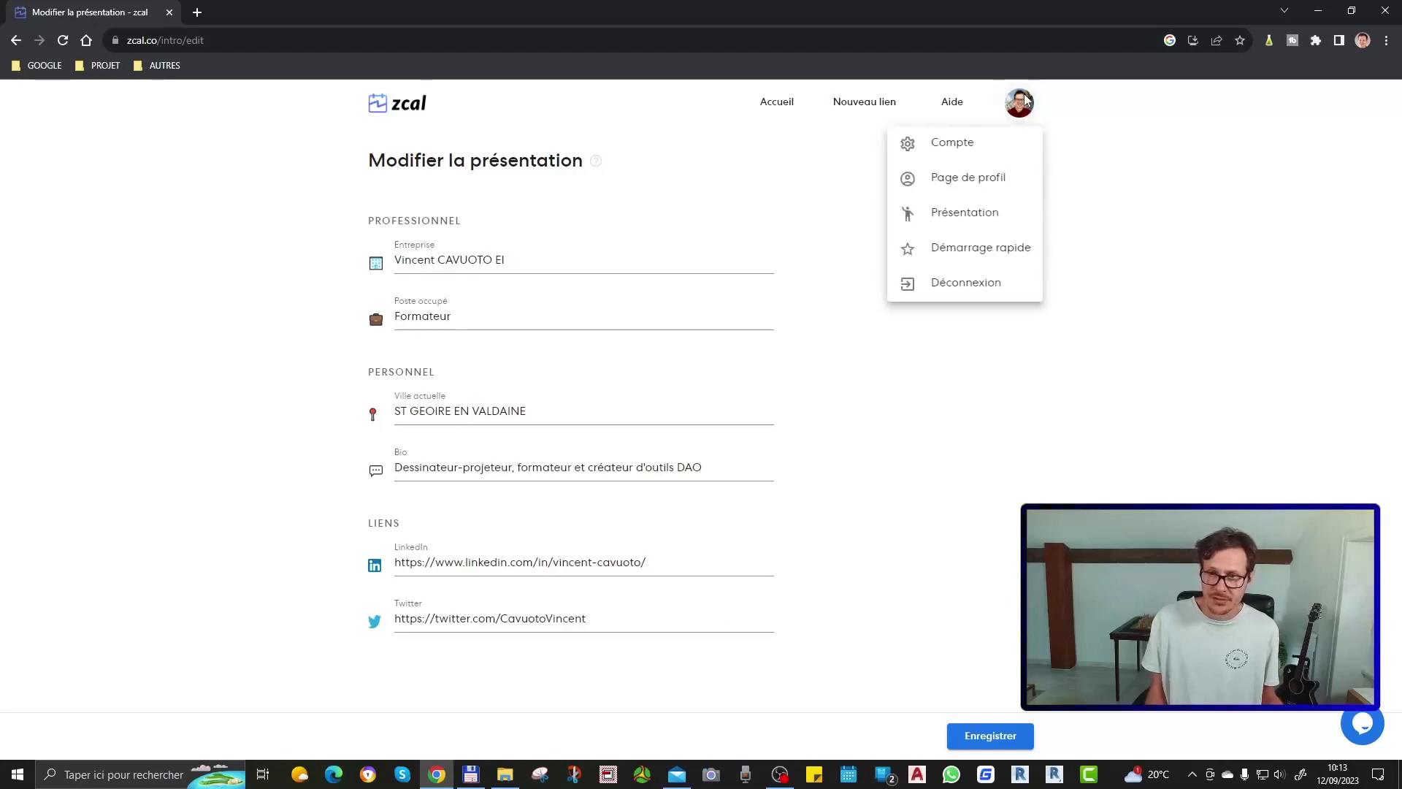
left_click(990, 251)
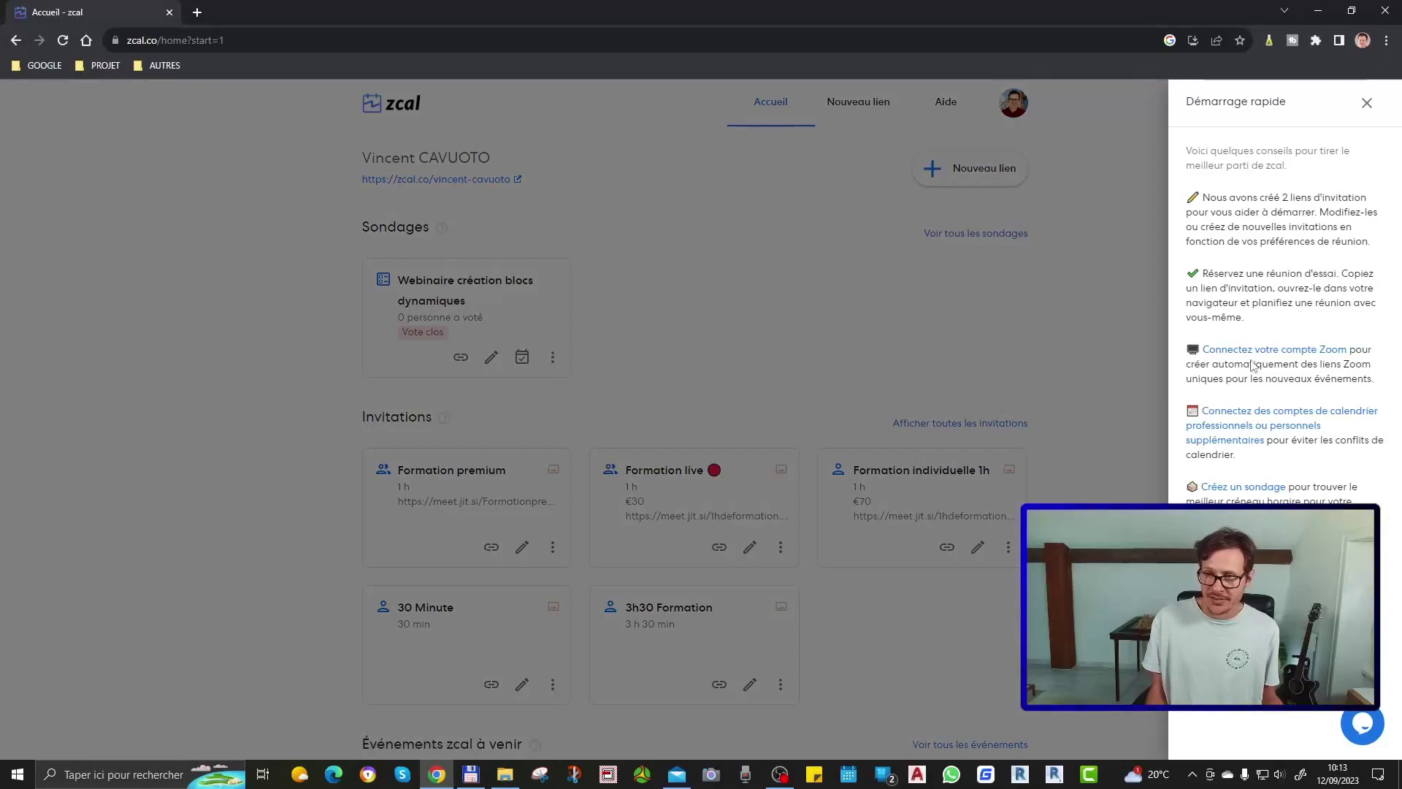
left_click(995, 283)
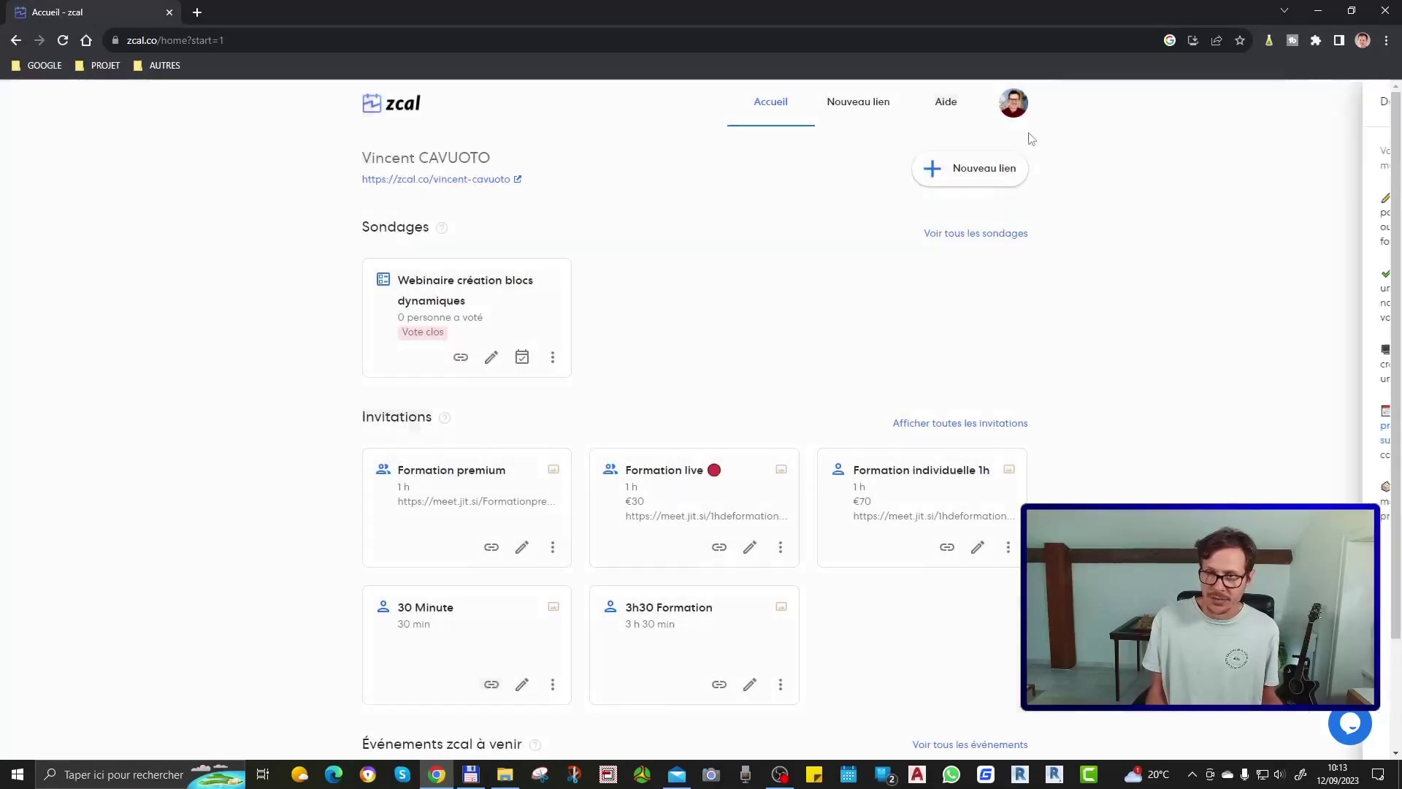
Look over the general account settings and return to the home page
left_click(1013, 102)
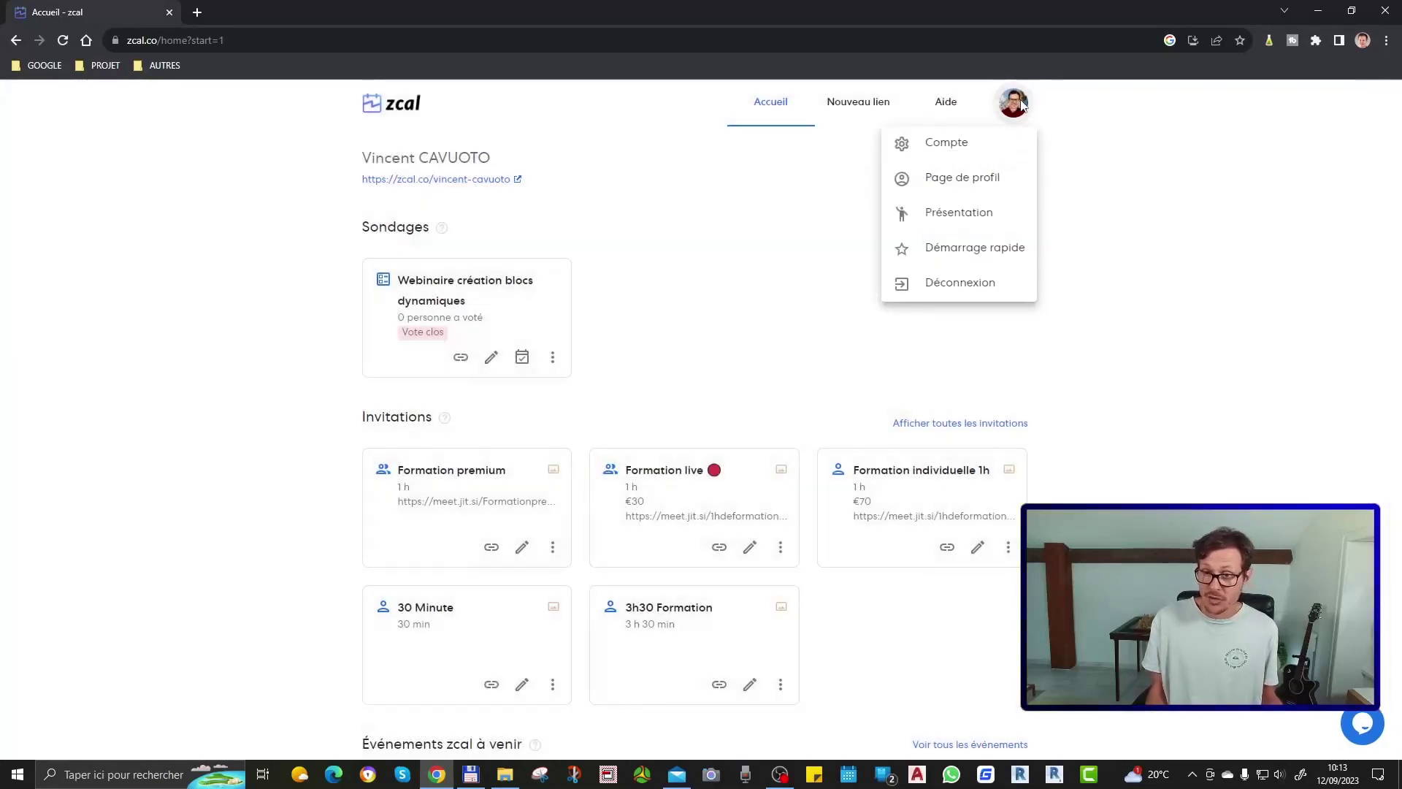
left_click(961, 146)
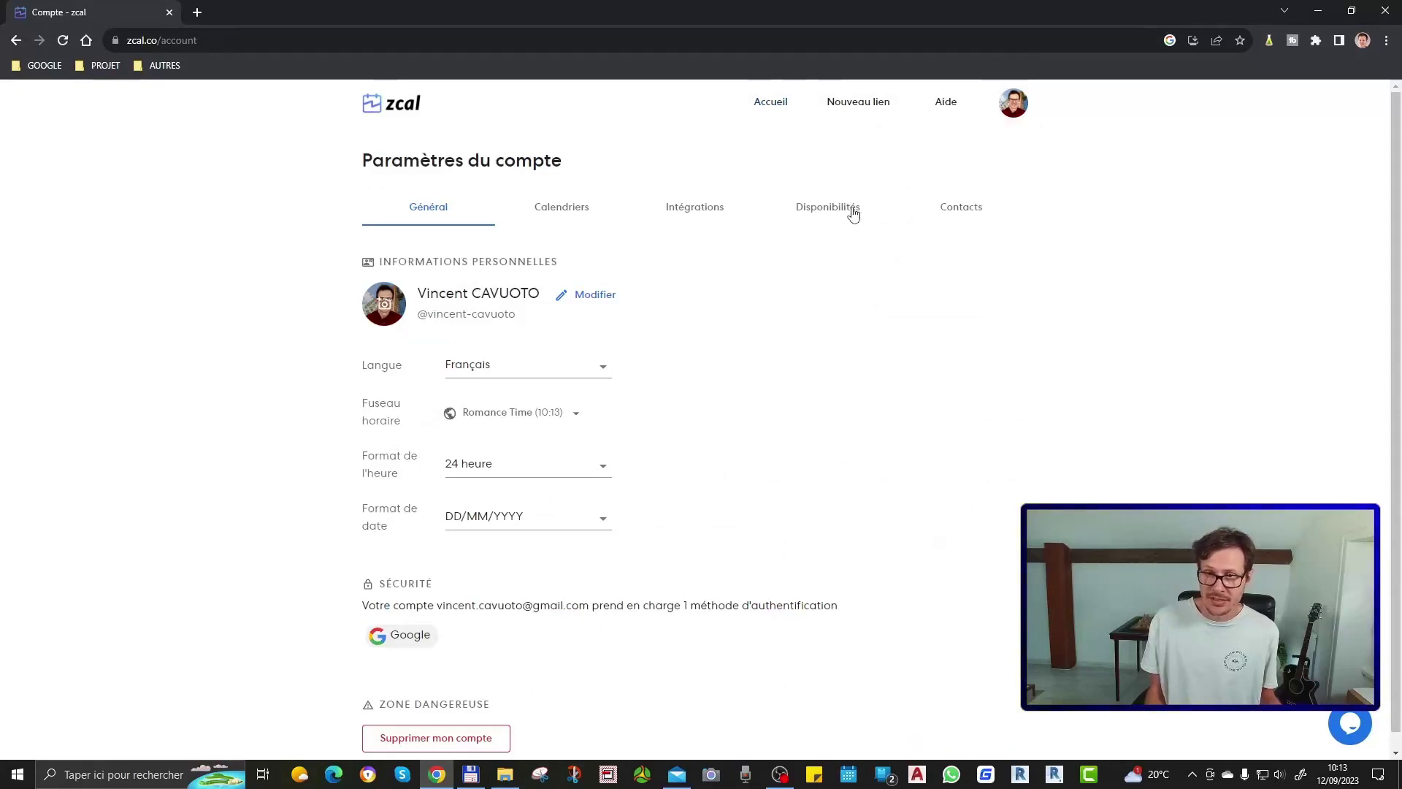
left_click(772, 101)
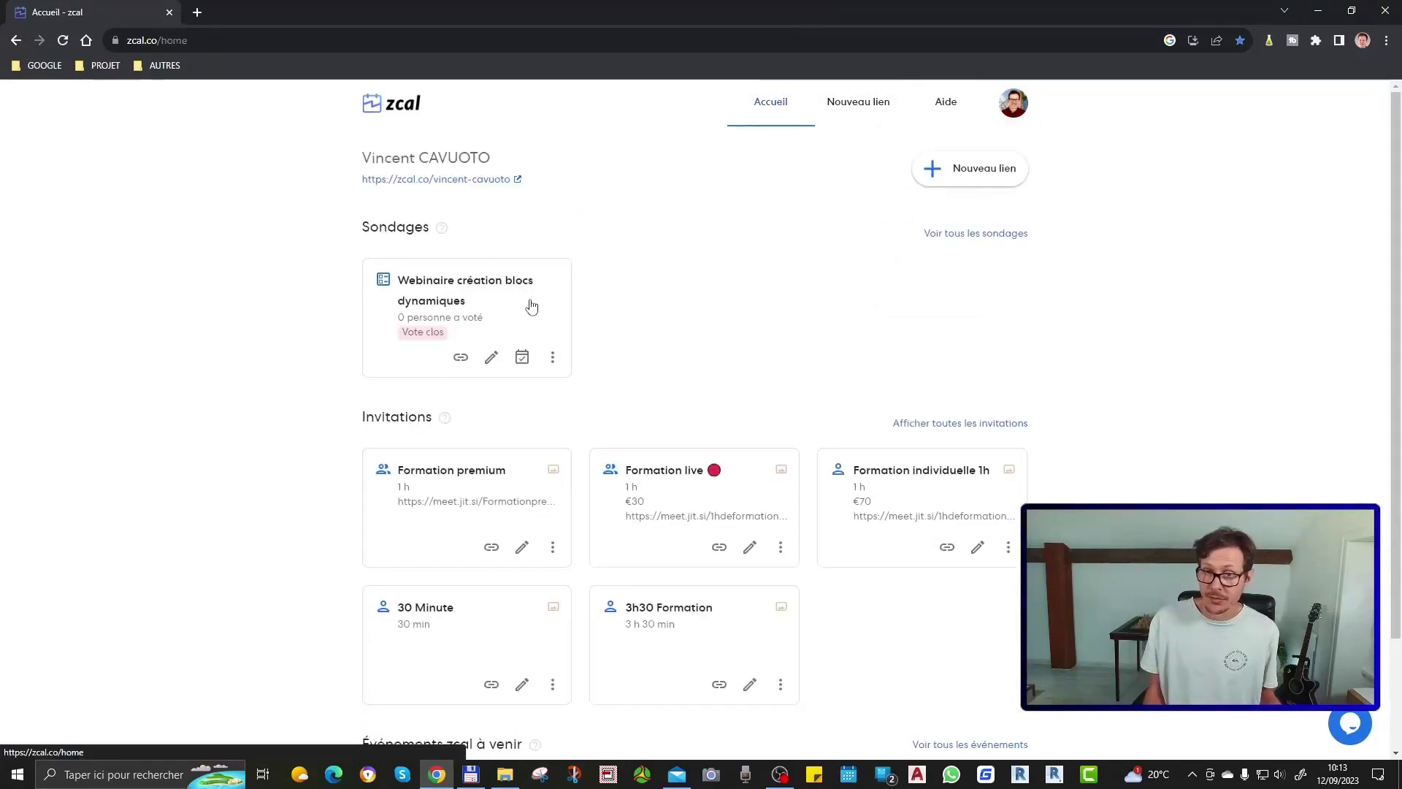